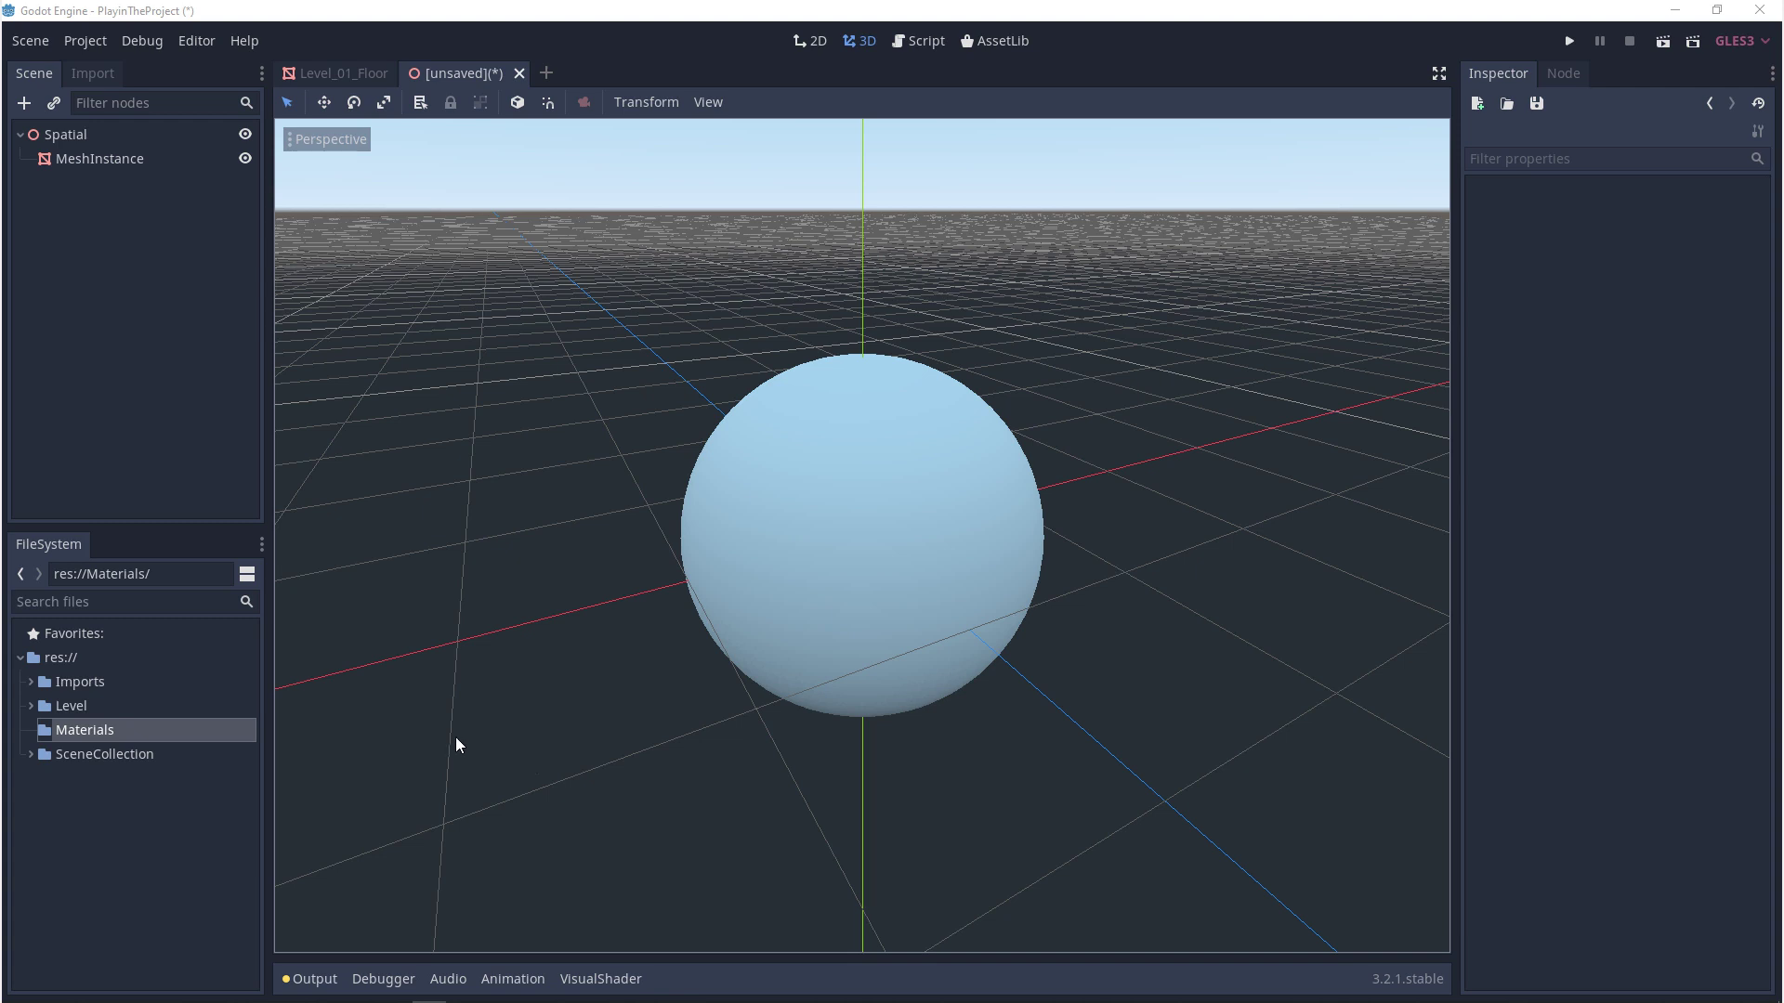
# - Create a new ShaderMaterial resource in Materials and save it as Mat_Basic_01.tres
pyautogui.rightClick(126, 726)
pyautogui.click(232, 945)
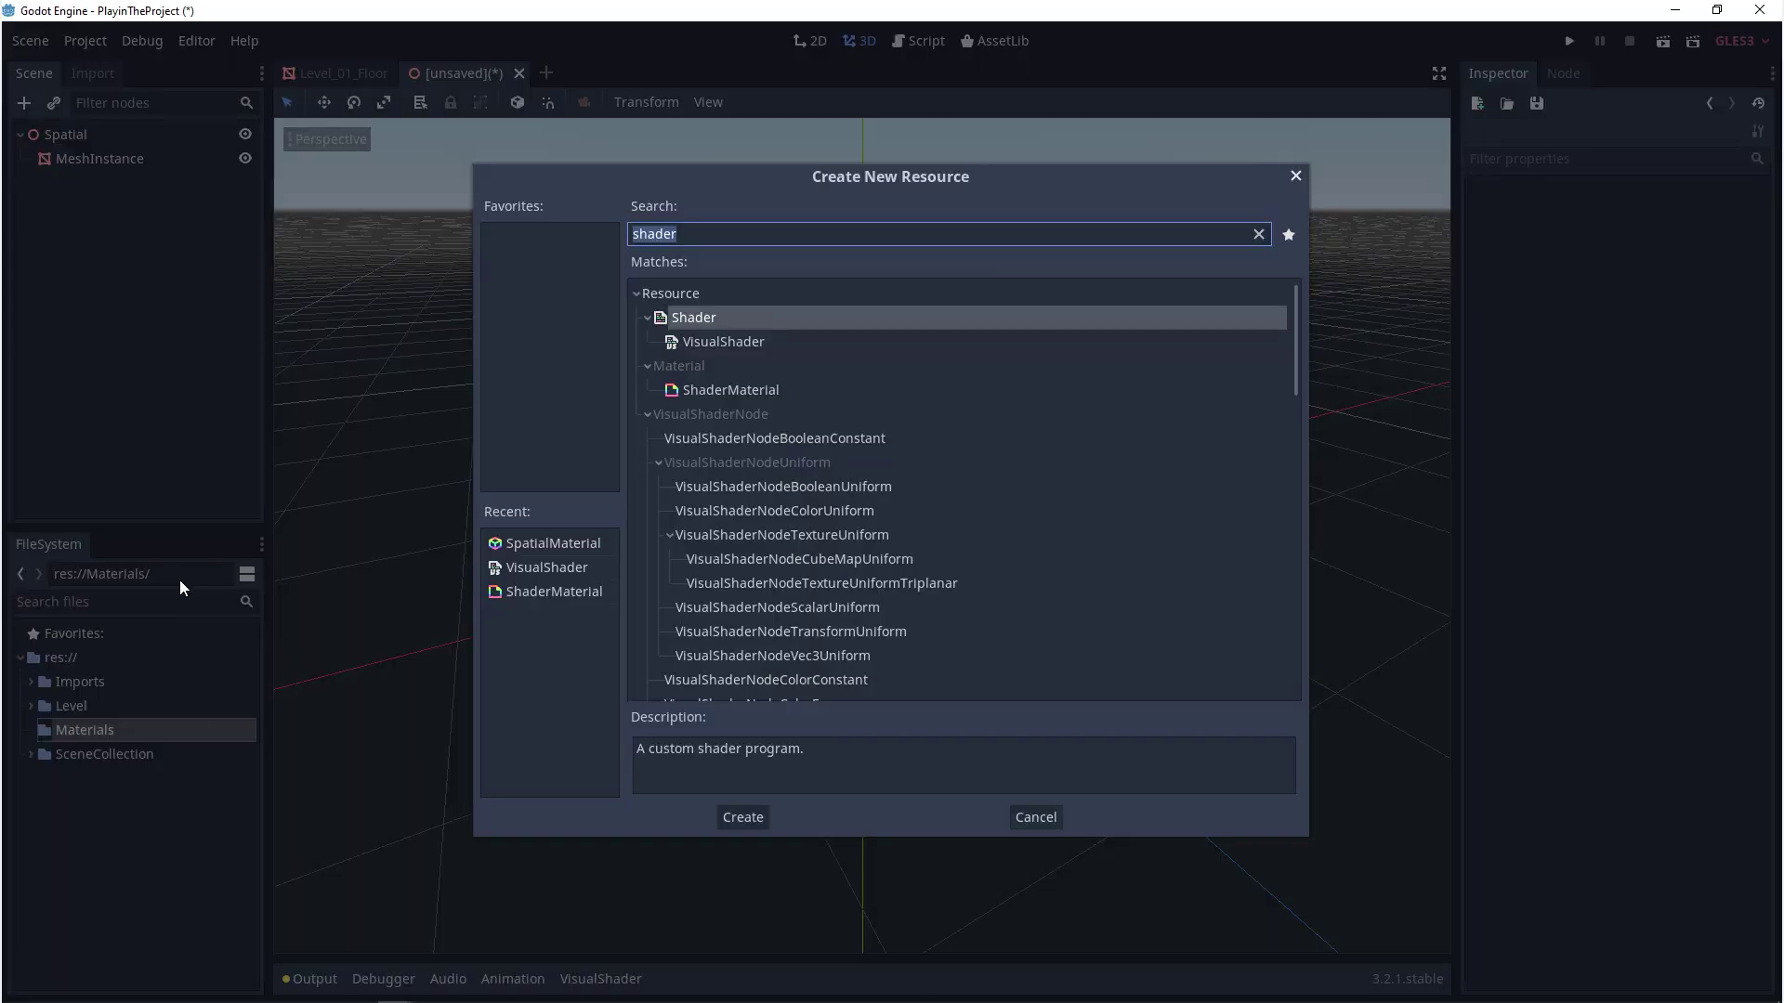
pyautogui.doubleClick(751, 390)
pyautogui.write('Mat_')
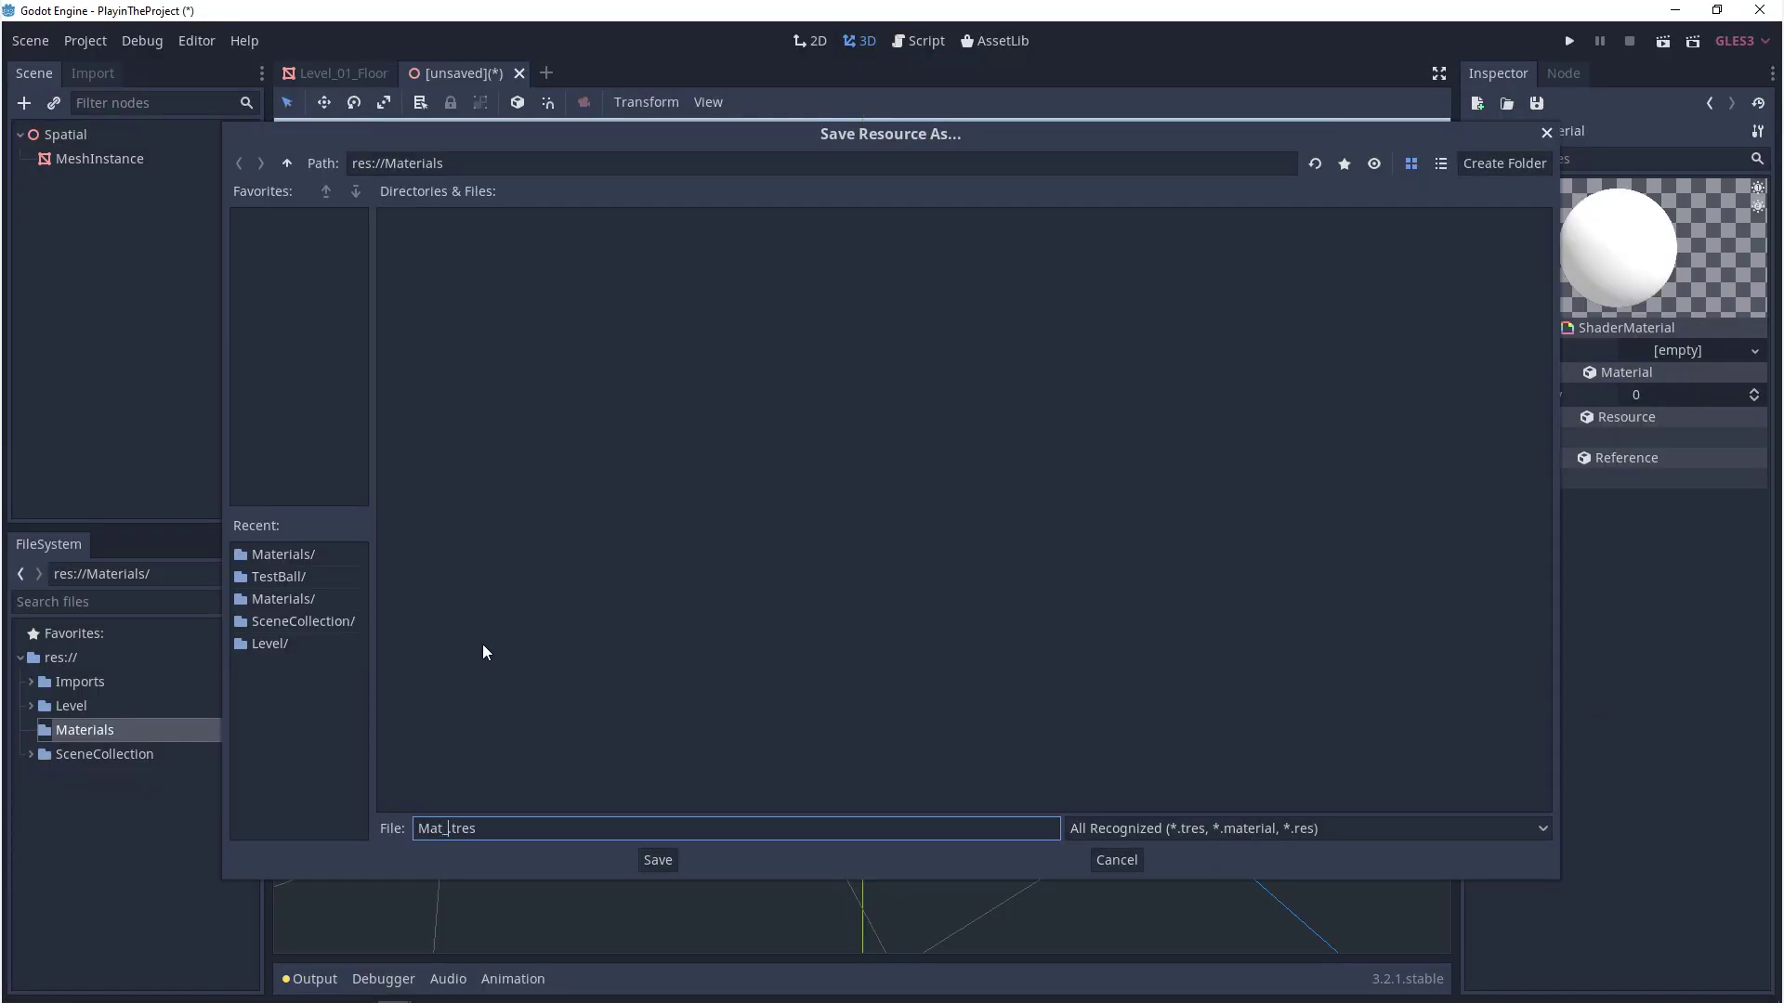
pyautogui.write('Basic_01')
pyautogui.click(658, 860)
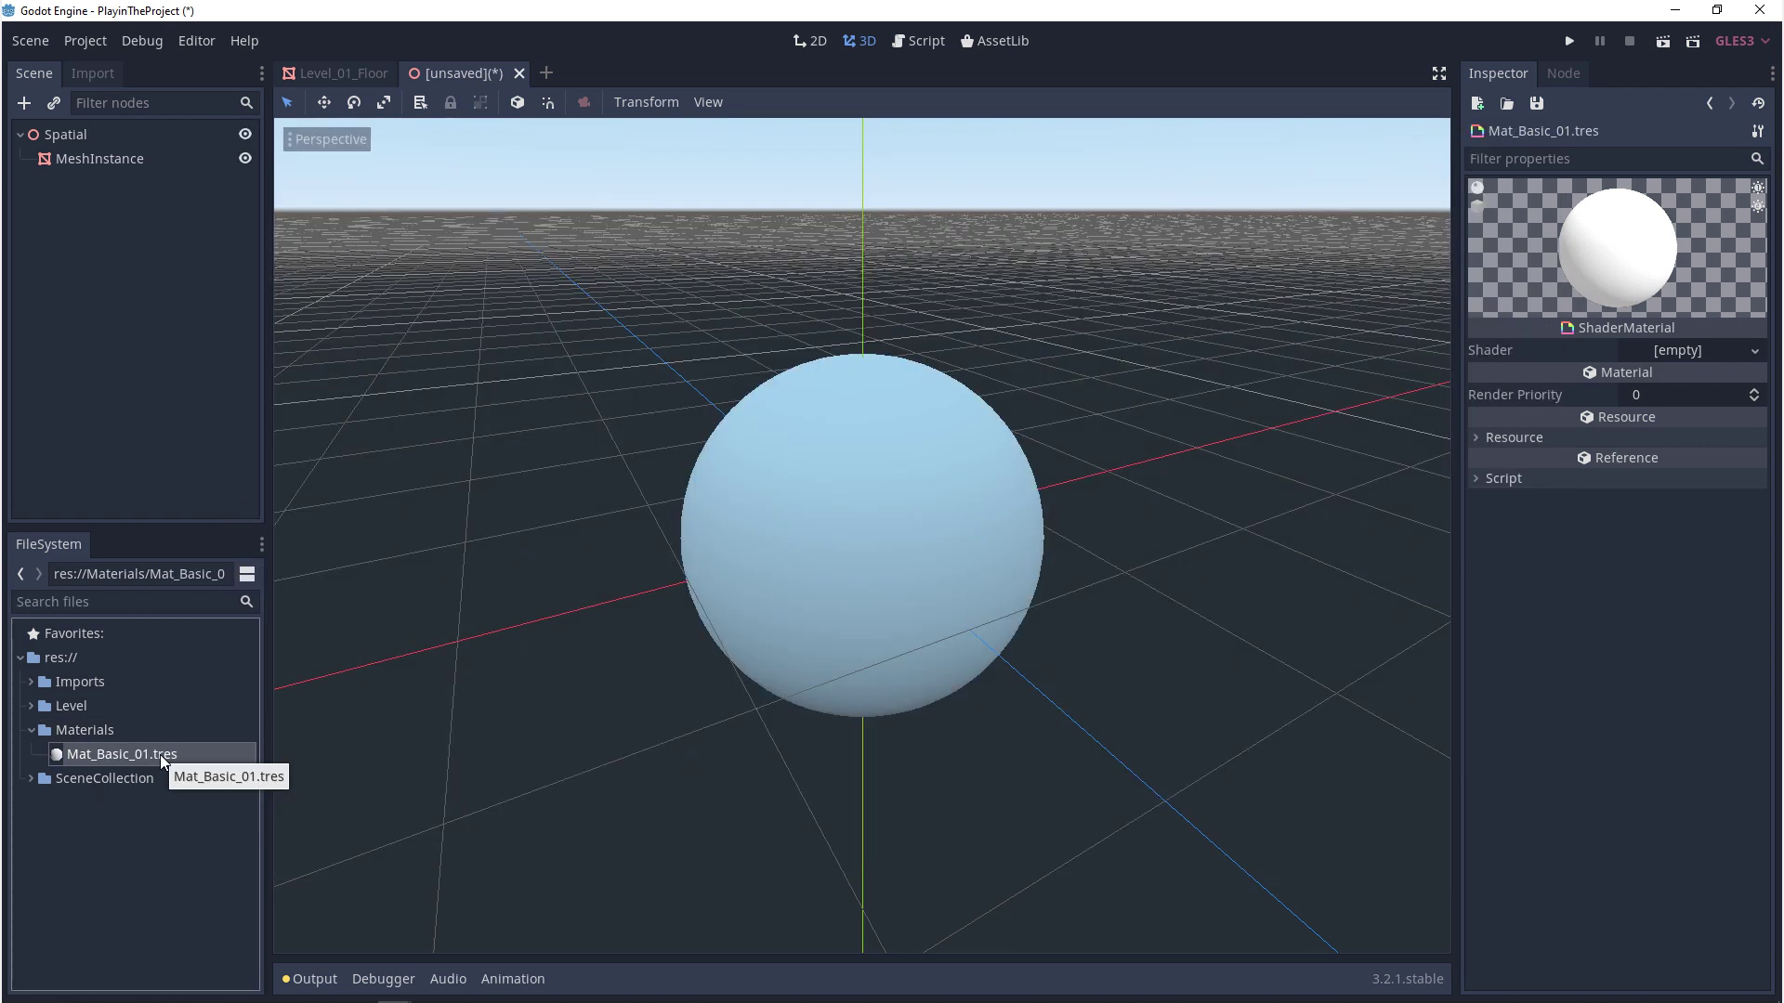
# - Assign Mat_Basic_01 to the sphere MeshInstance's material slot 0
pyautogui.click(99, 158)
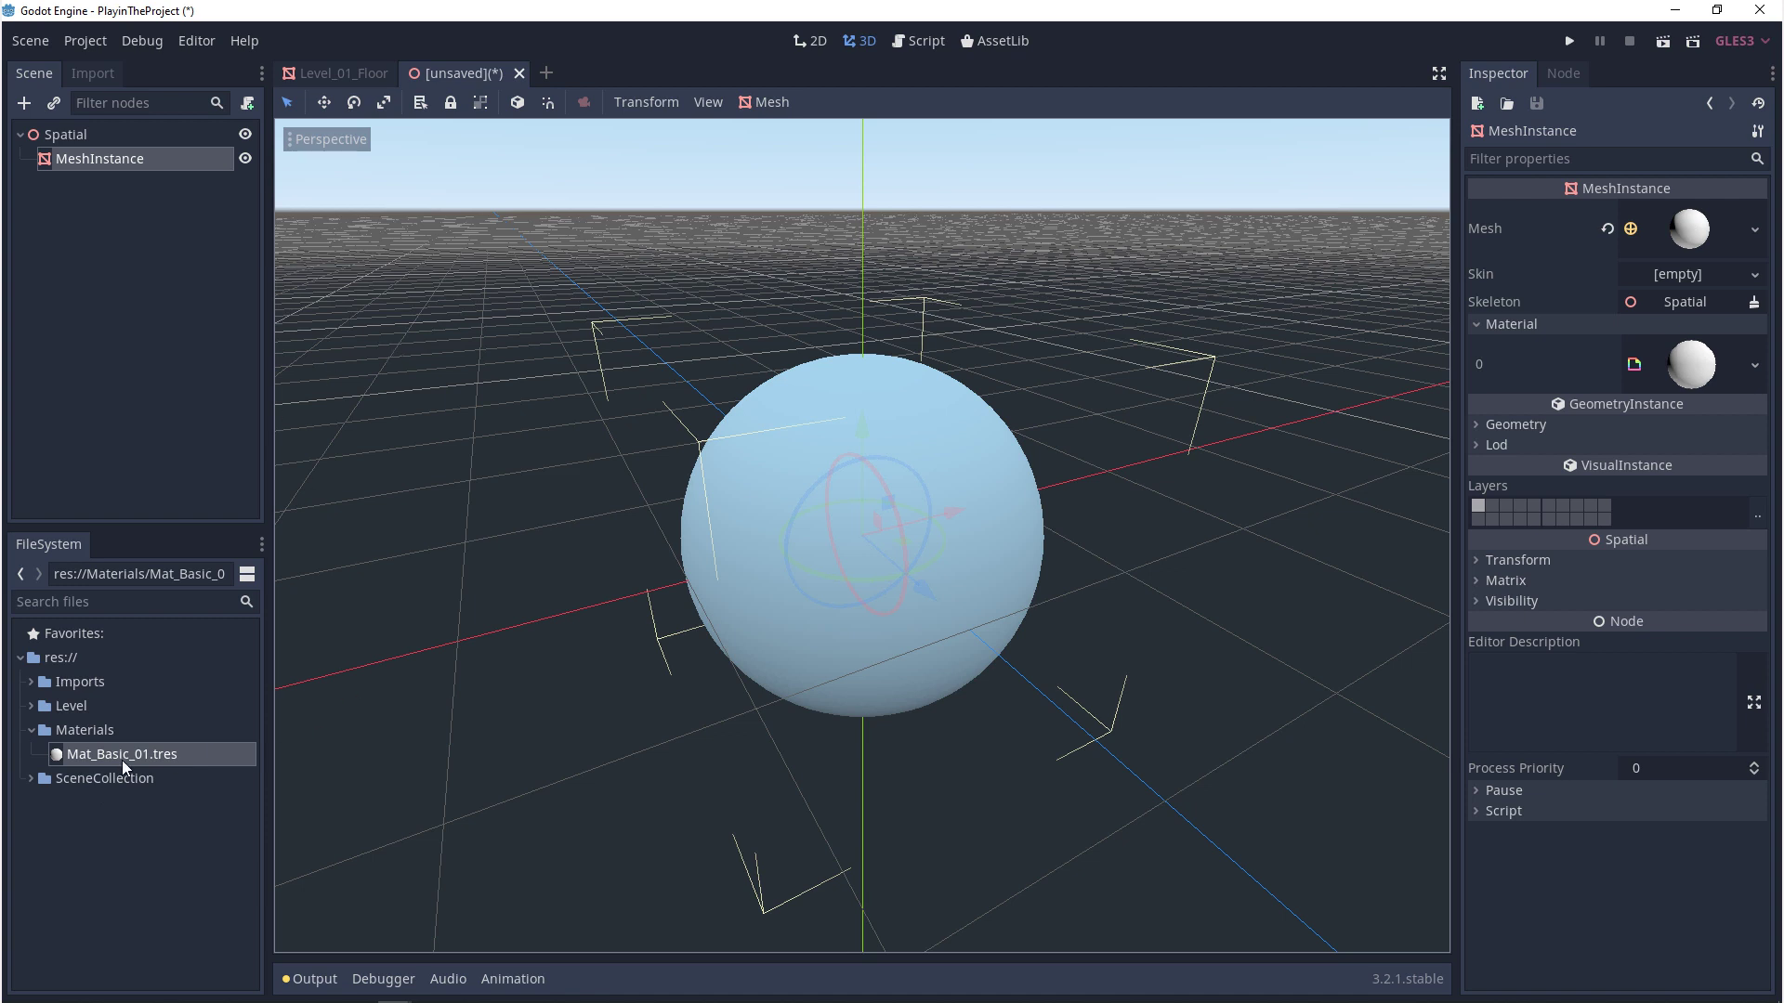
pyautogui.moveTo(121, 760); pyautogui.dragTo(1686, 360)
pyautogui.click(125, 755)
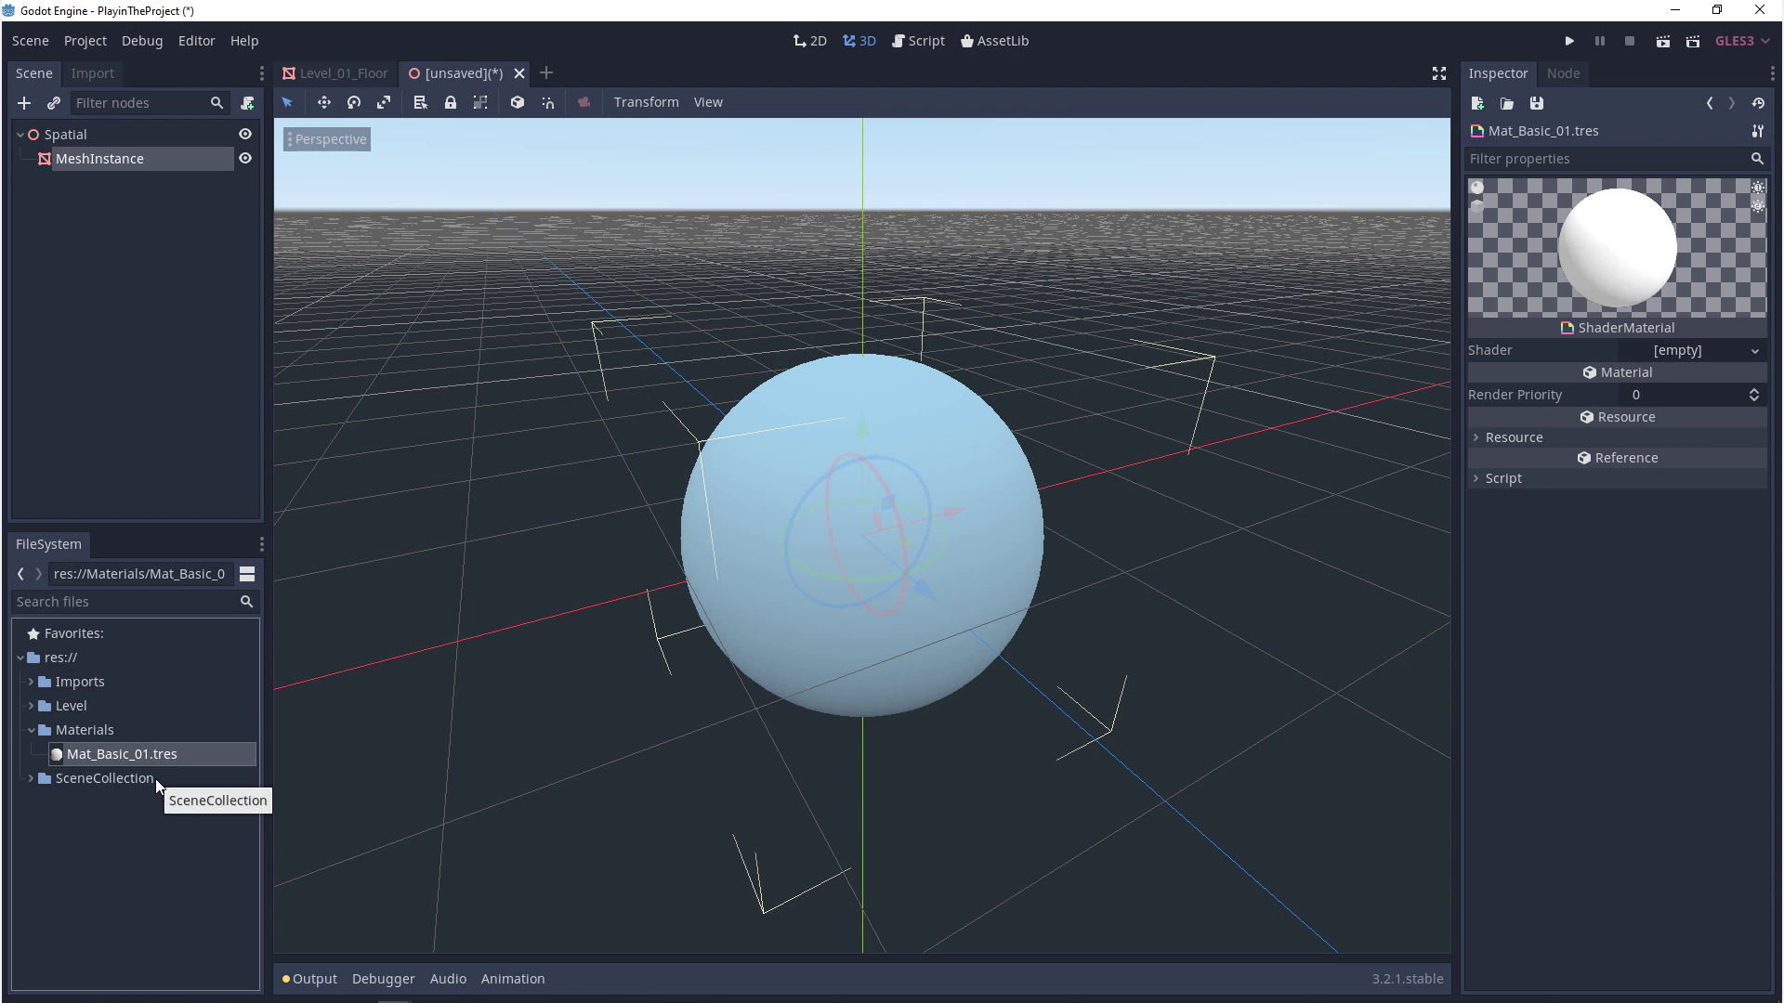
# - Create a new VisualShader resource in Materials, saved as Shad_VS_Basic_01.tres
pyautogui.rightClick(120, 734)
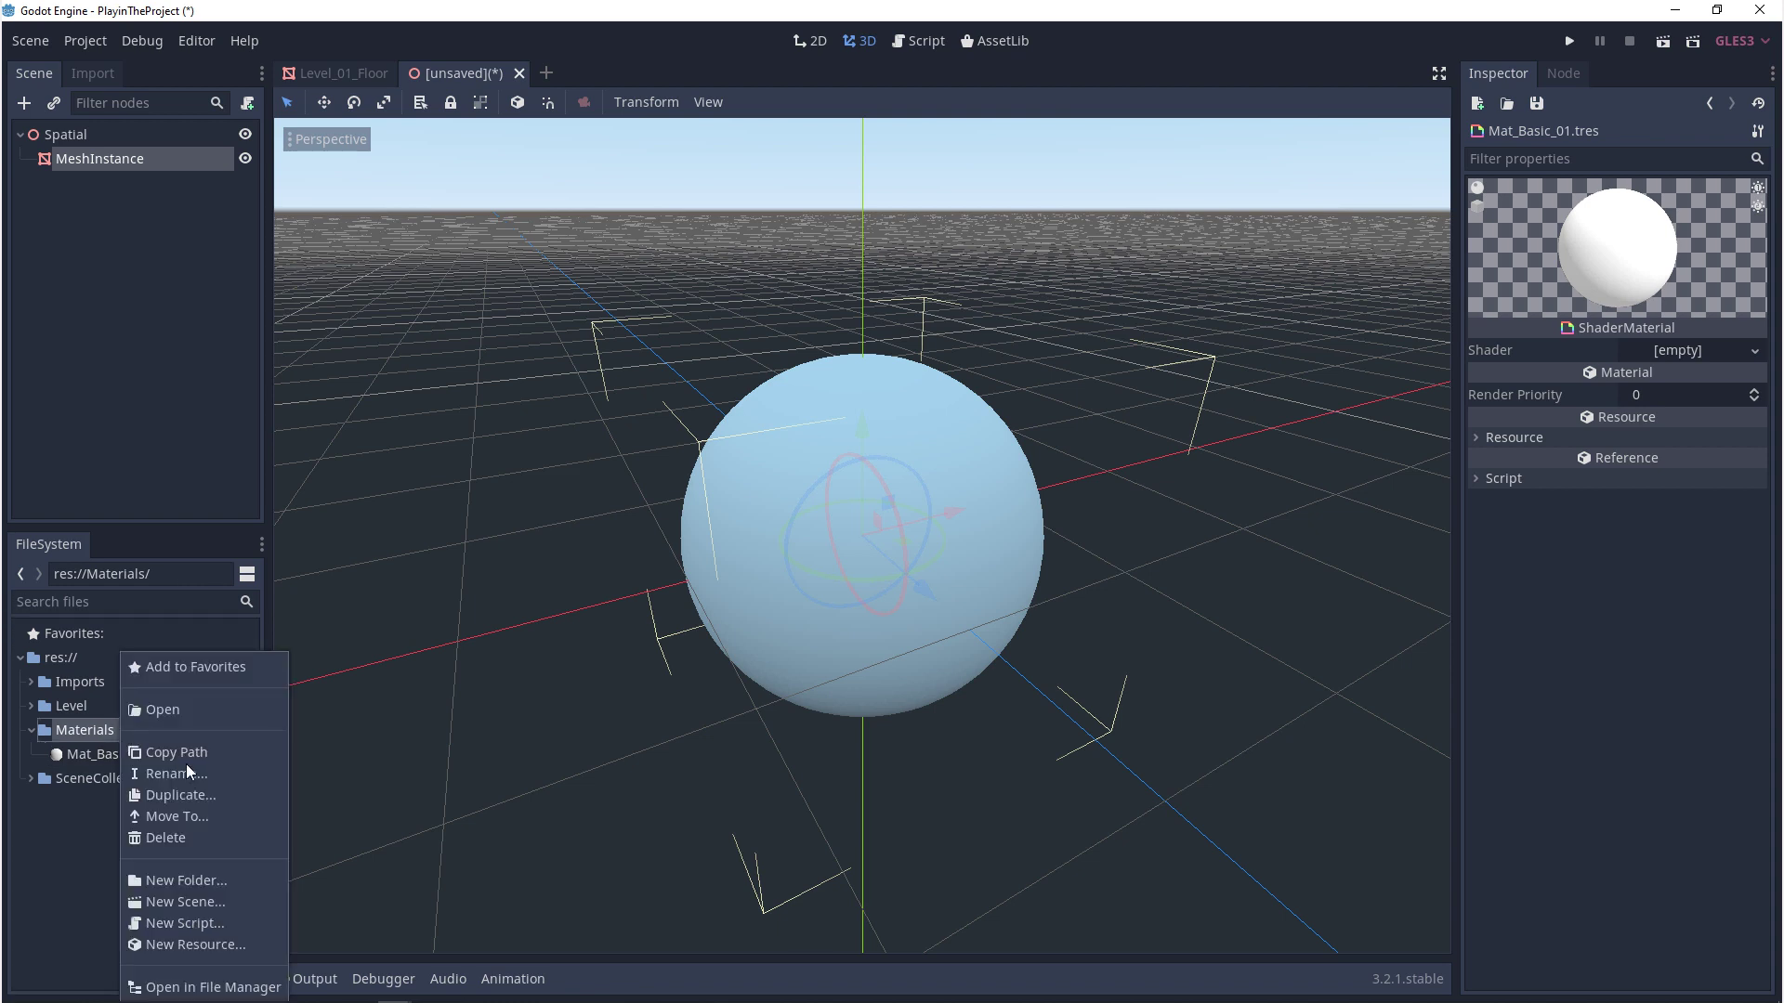
pyautogui.click(208, 944)
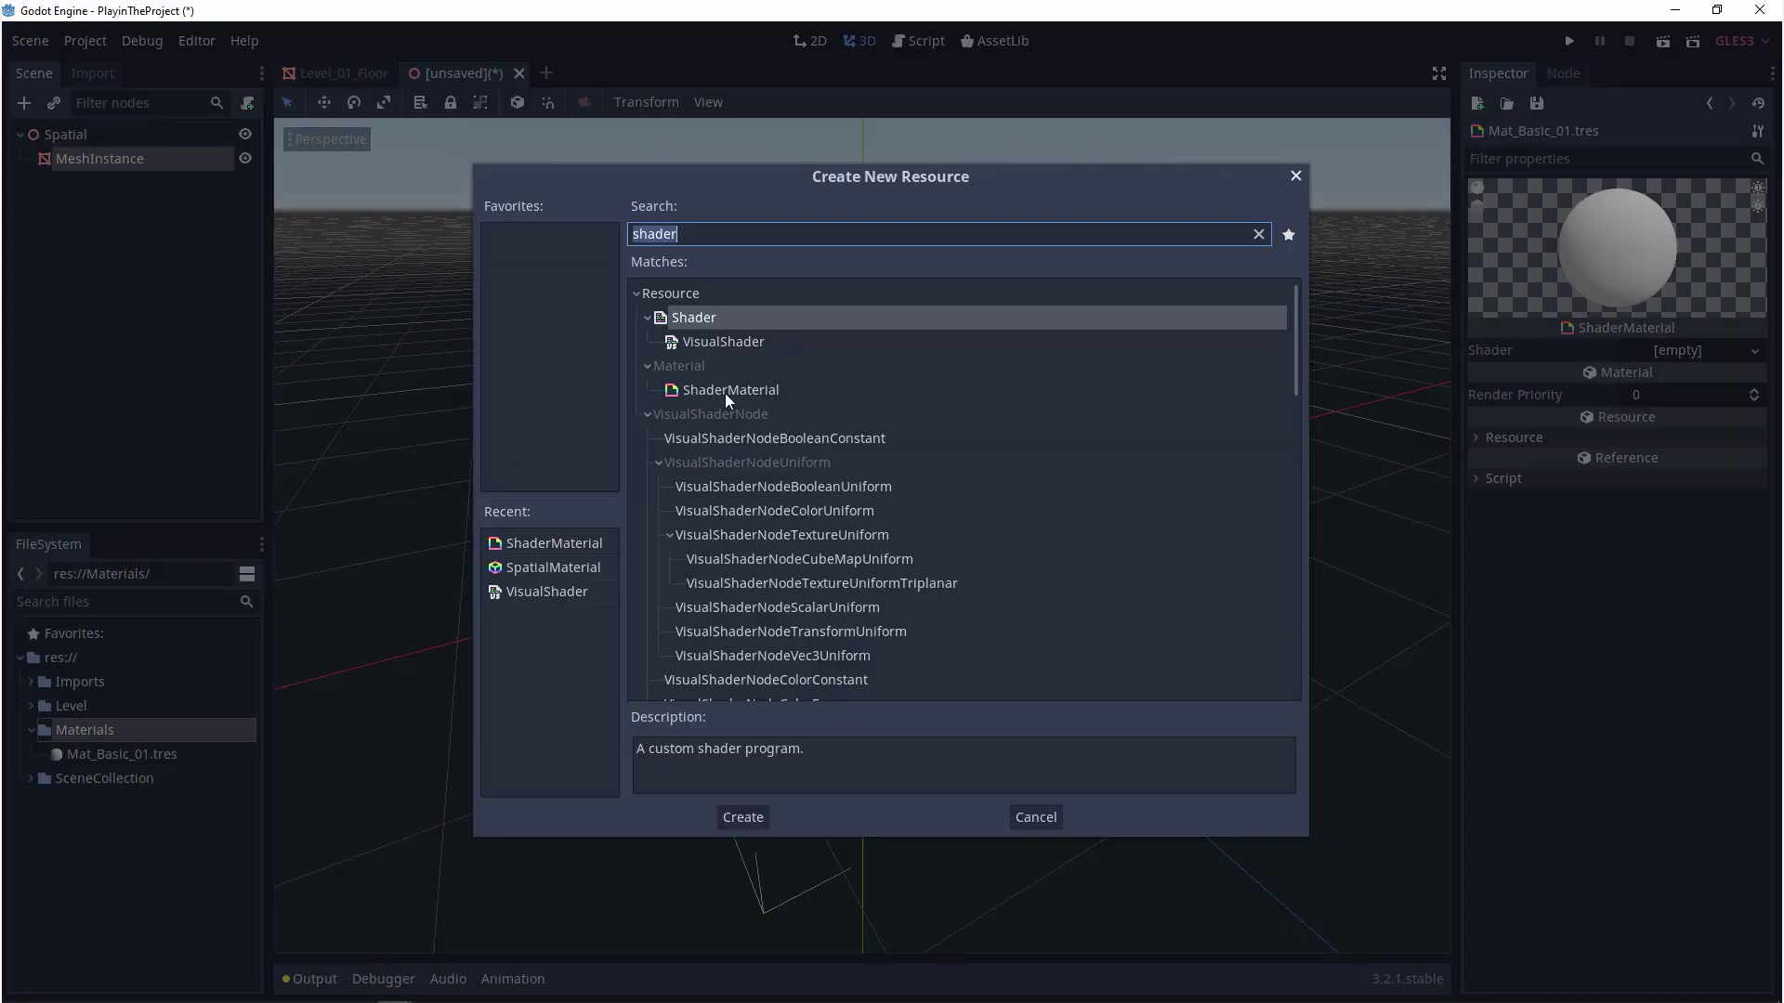
pyautogui.doubleClick(724, 341)
pyautogui.write('Shad_VS_Basic_0.tres')
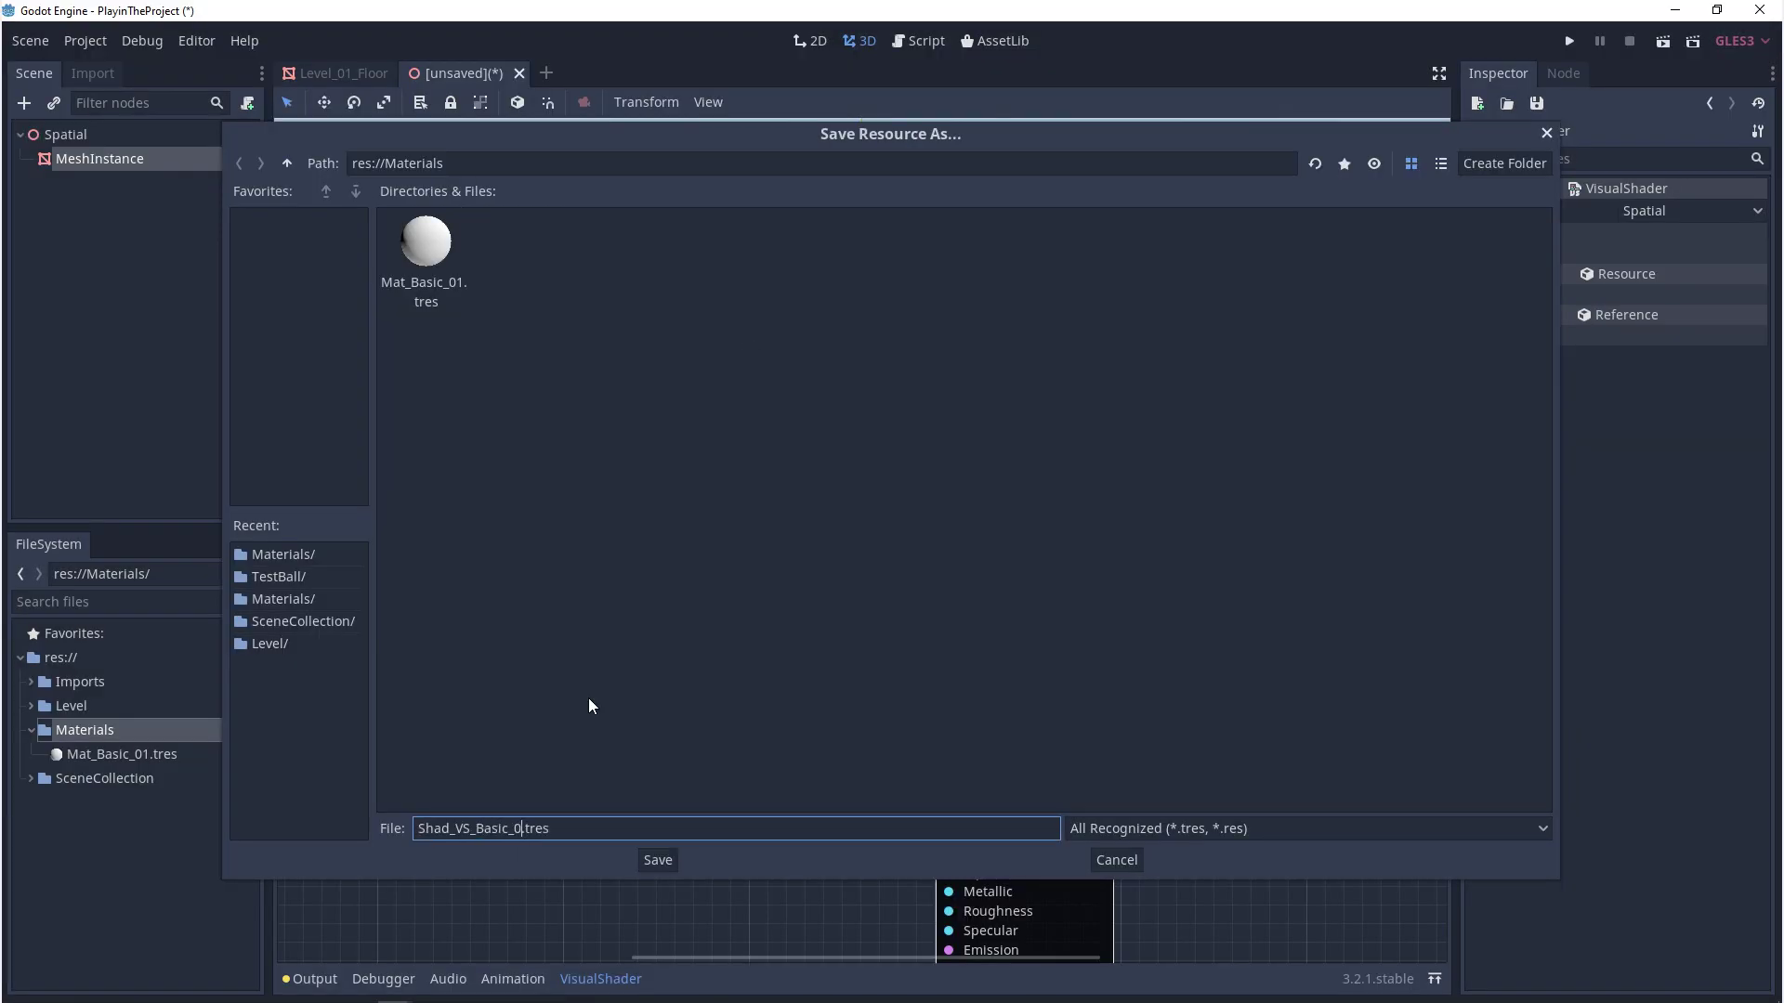
pyautogui.write('1')
pyautogui.press('Return')
pyautogui.click(169, 781)
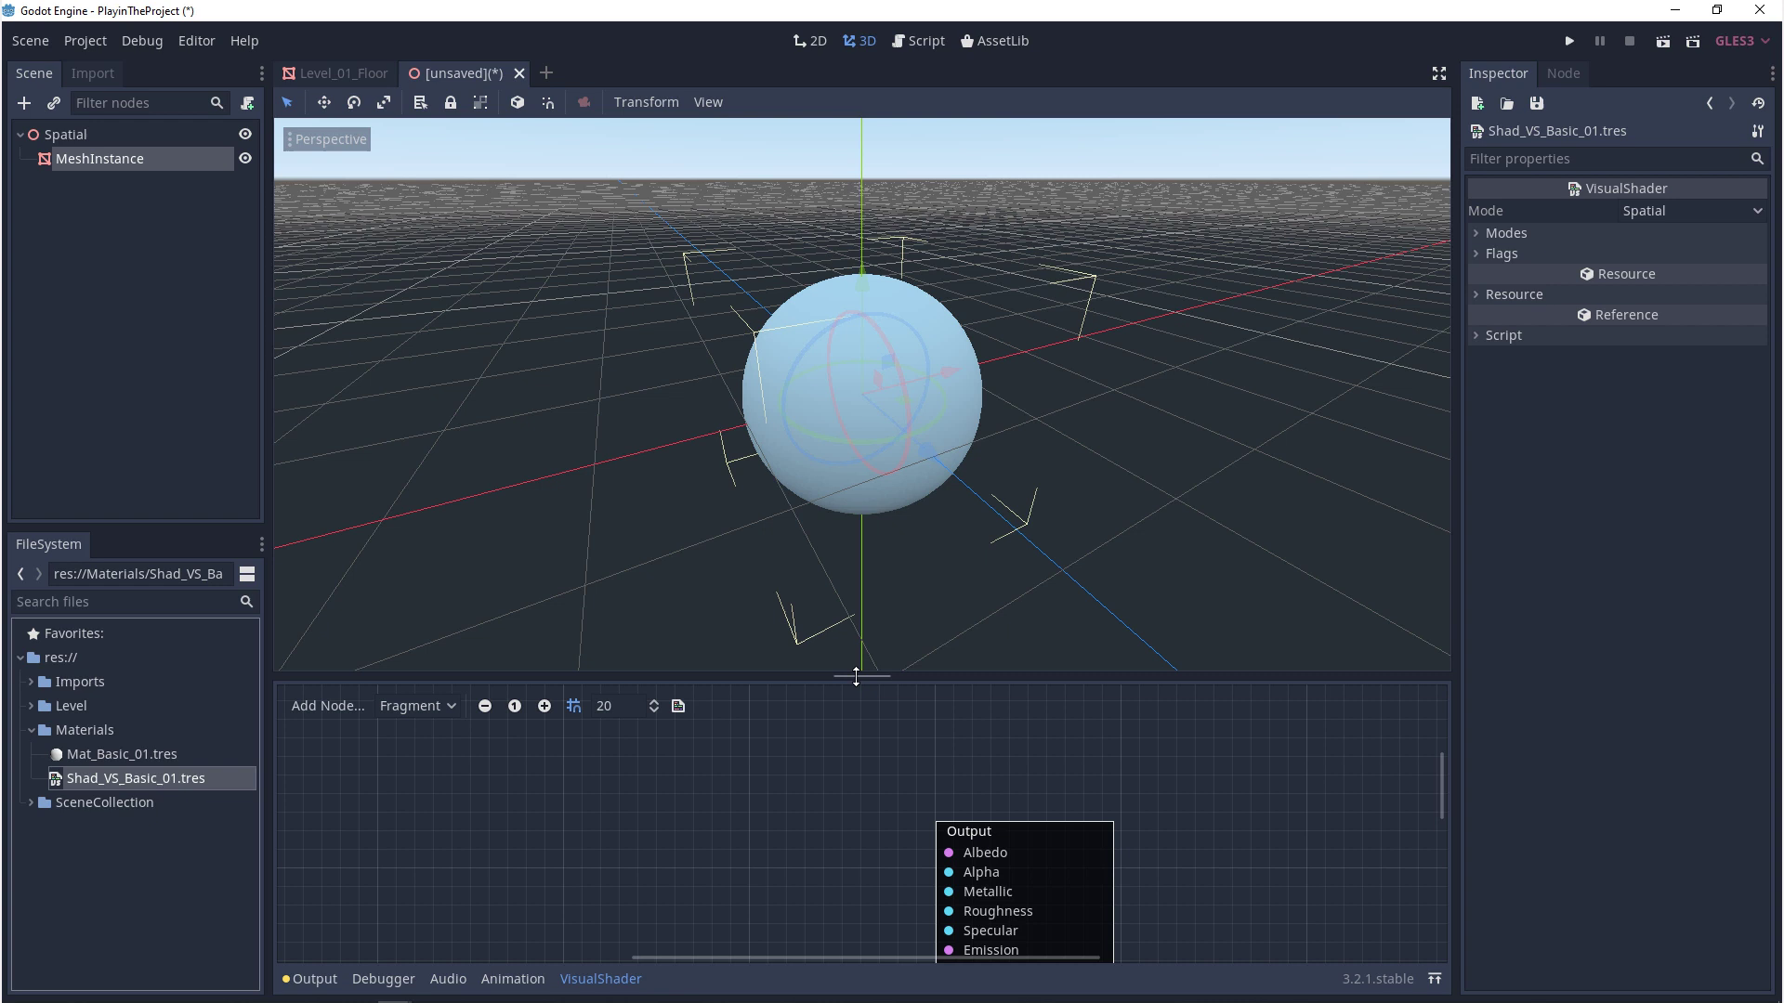
pyautogui.moveTo(855, 677); pyautogui.dragTo(856, 442)
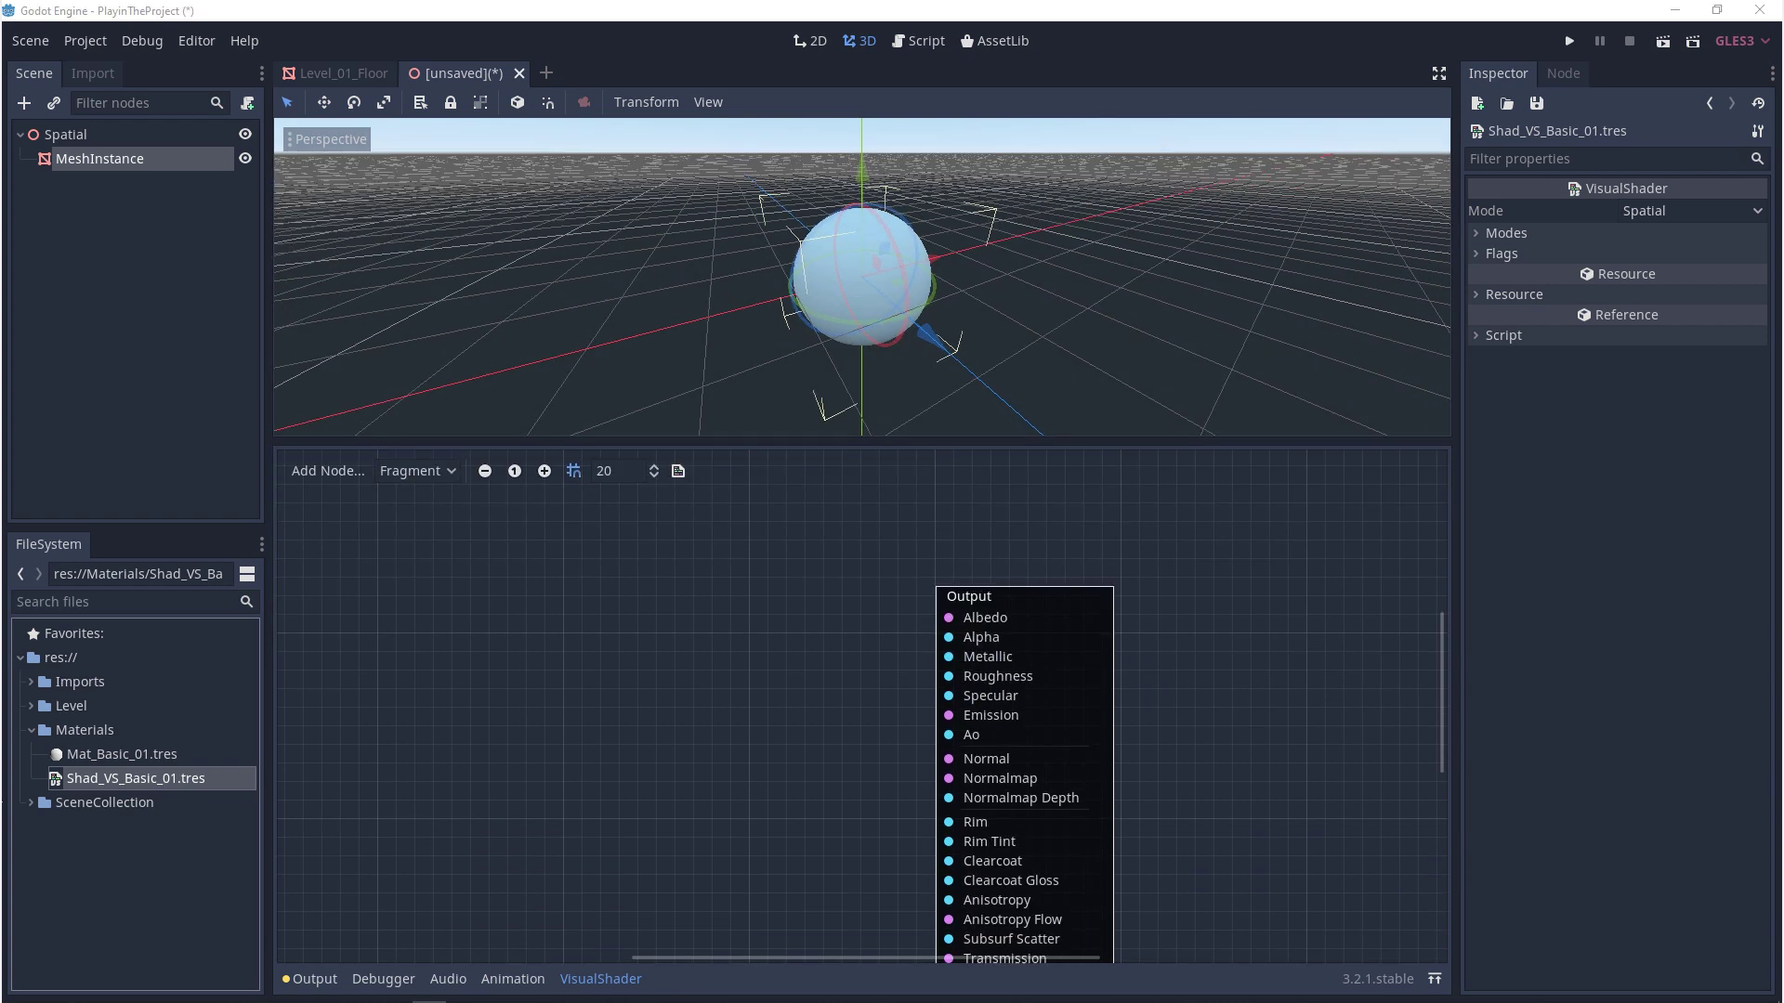
# - Set Shad_VS_Basic_01 as the Shader of the Mat_Basic_01 material
pyautogui.click(102, 755)
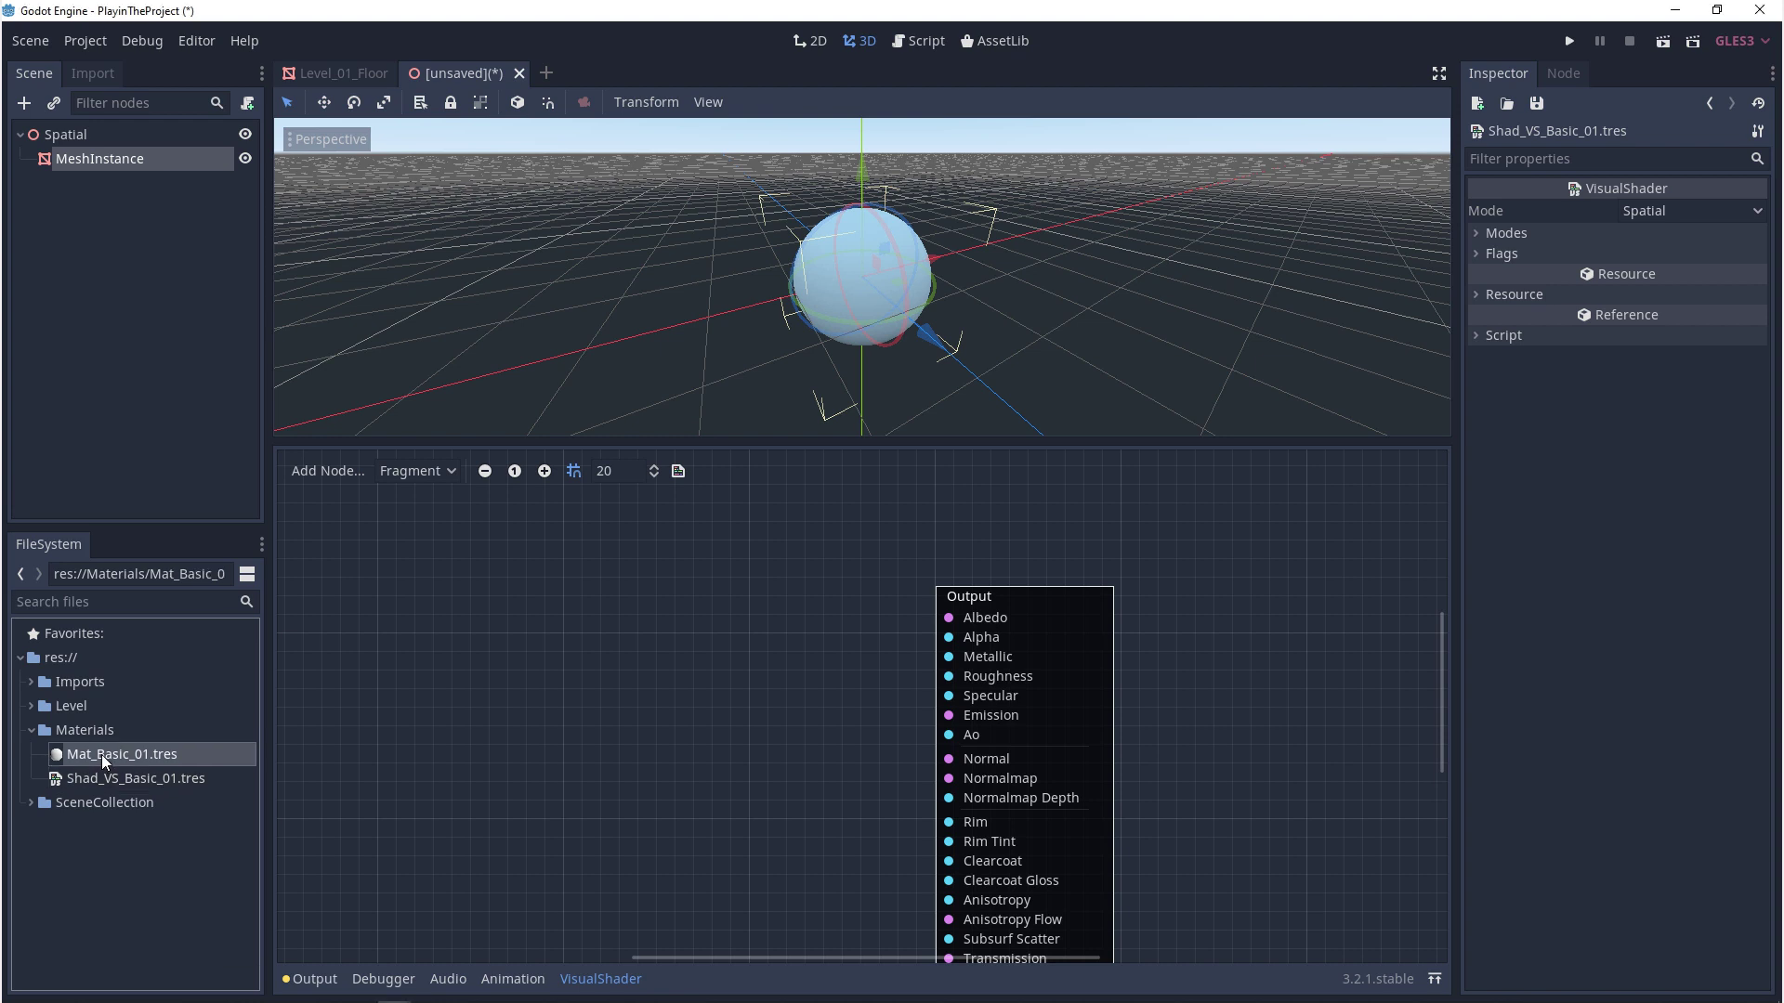
pyautogui.doubleClick(103, 754)
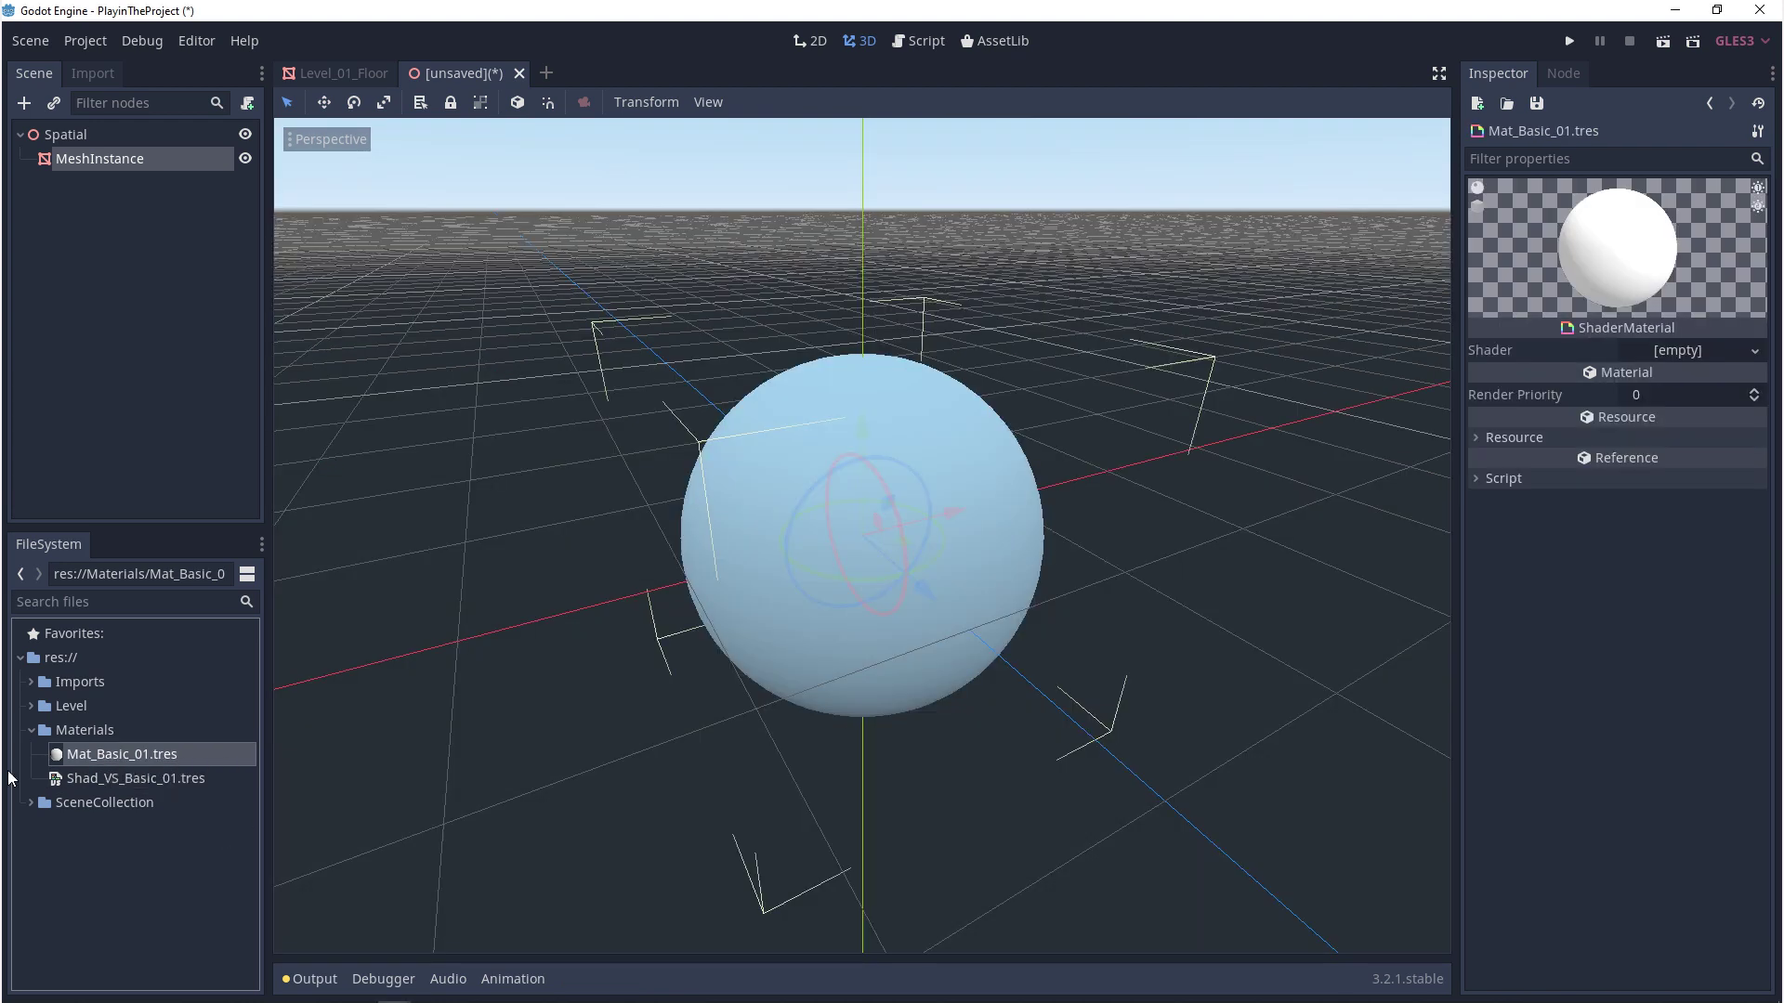
pyautogui.moveTo(86, 781); pyautogui.dragTo(1655, 352)
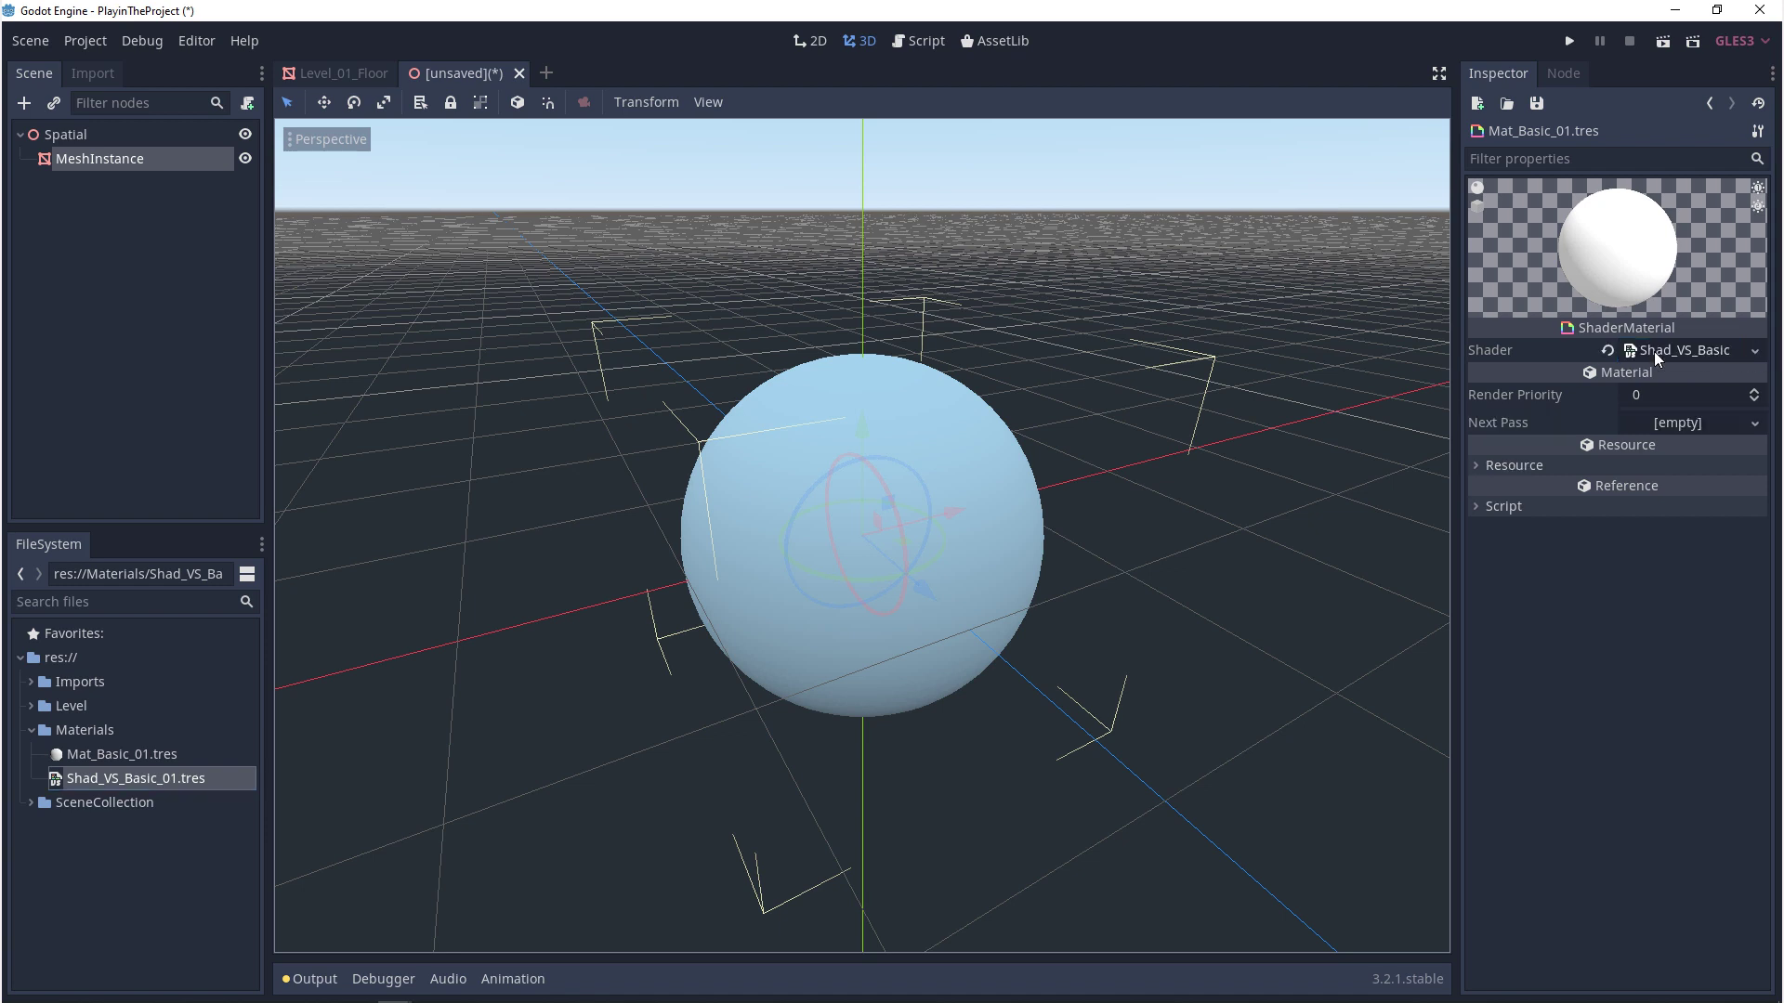
# - Open Shad_VS_Basic_01 in the visual shader editor and expand its Modes and Flags
pyautogui.doubleClick(114, 778)
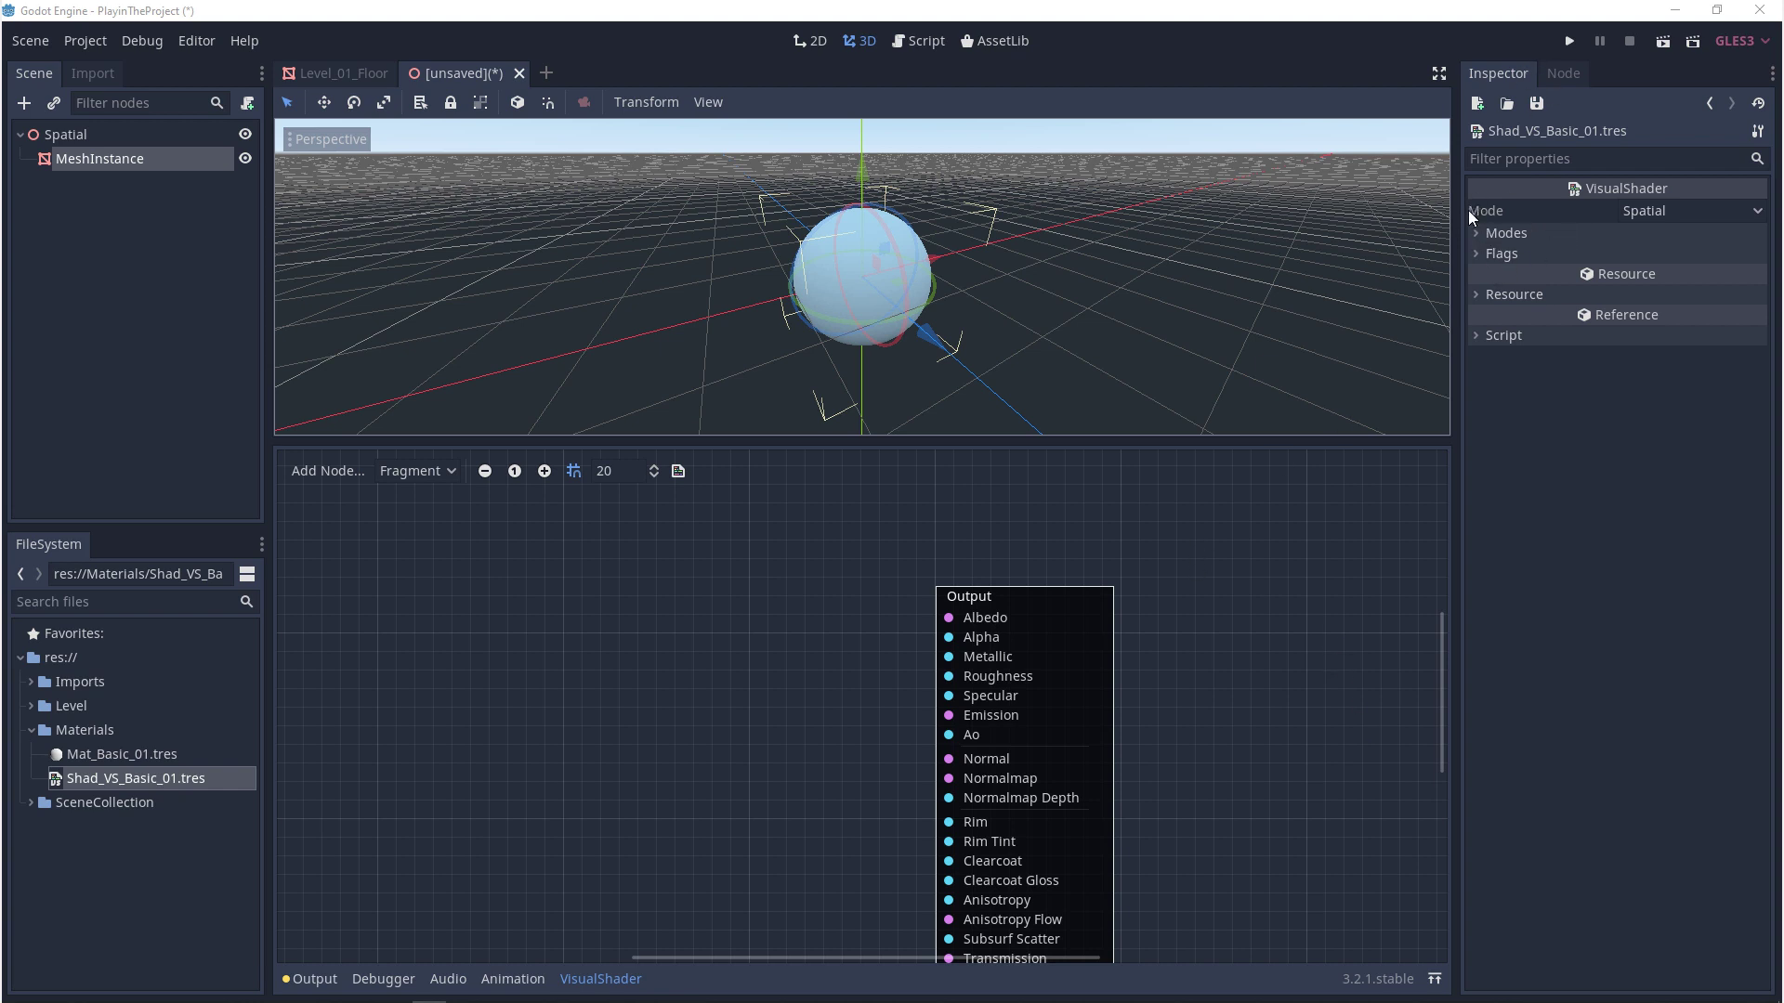
pyautogui.click(1477, 234)
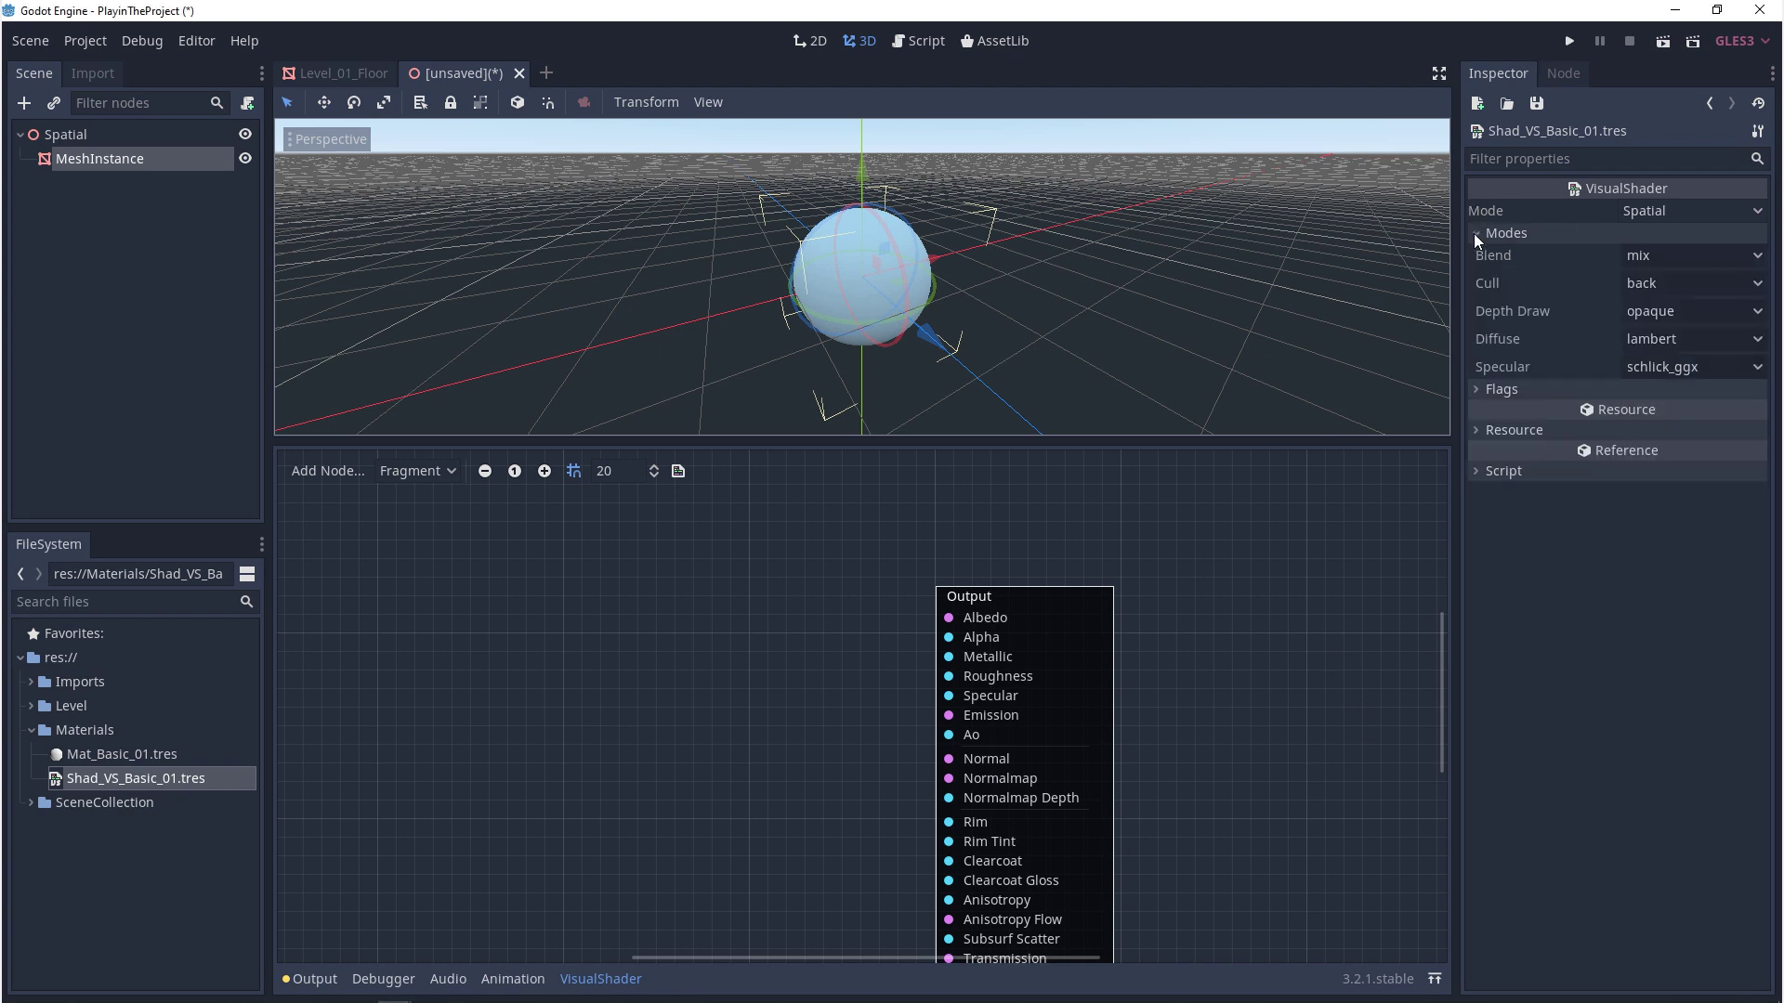
pyautogui.click(1476, 392)
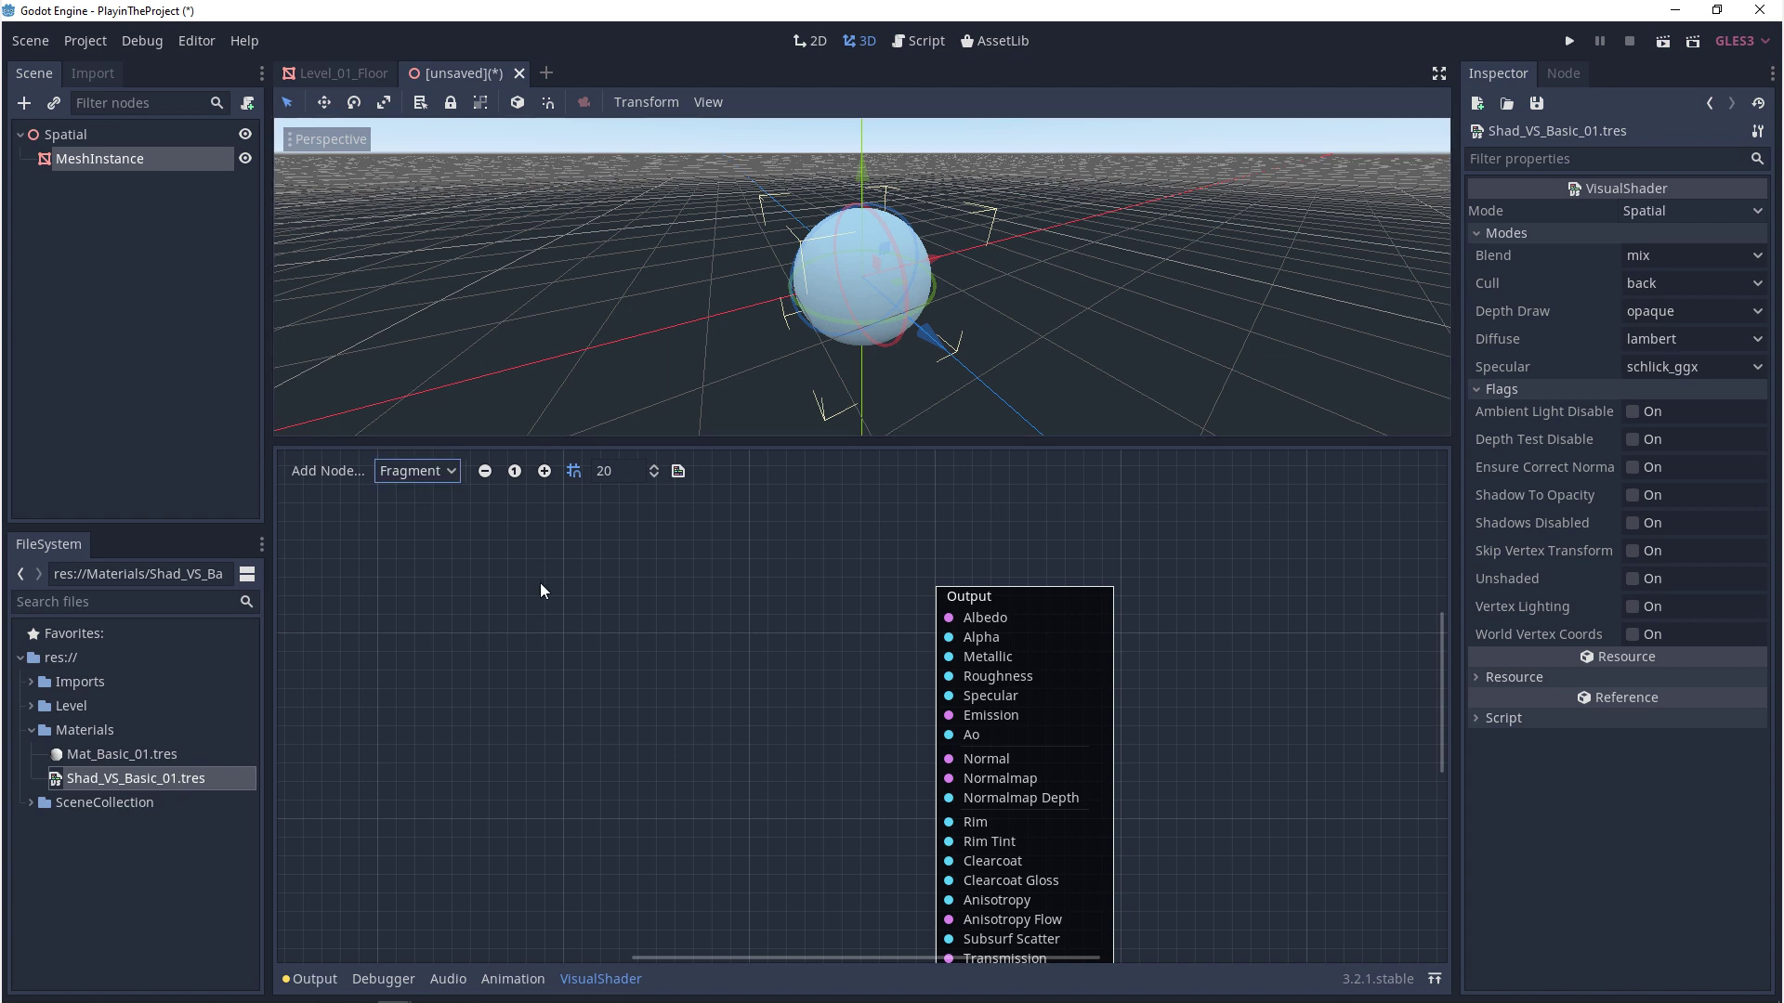
# - View the graph's Vertex and Light stages, then return to the Fragment stage
pyautogui.click(423, 474)
pyautogui.click(420, 499)
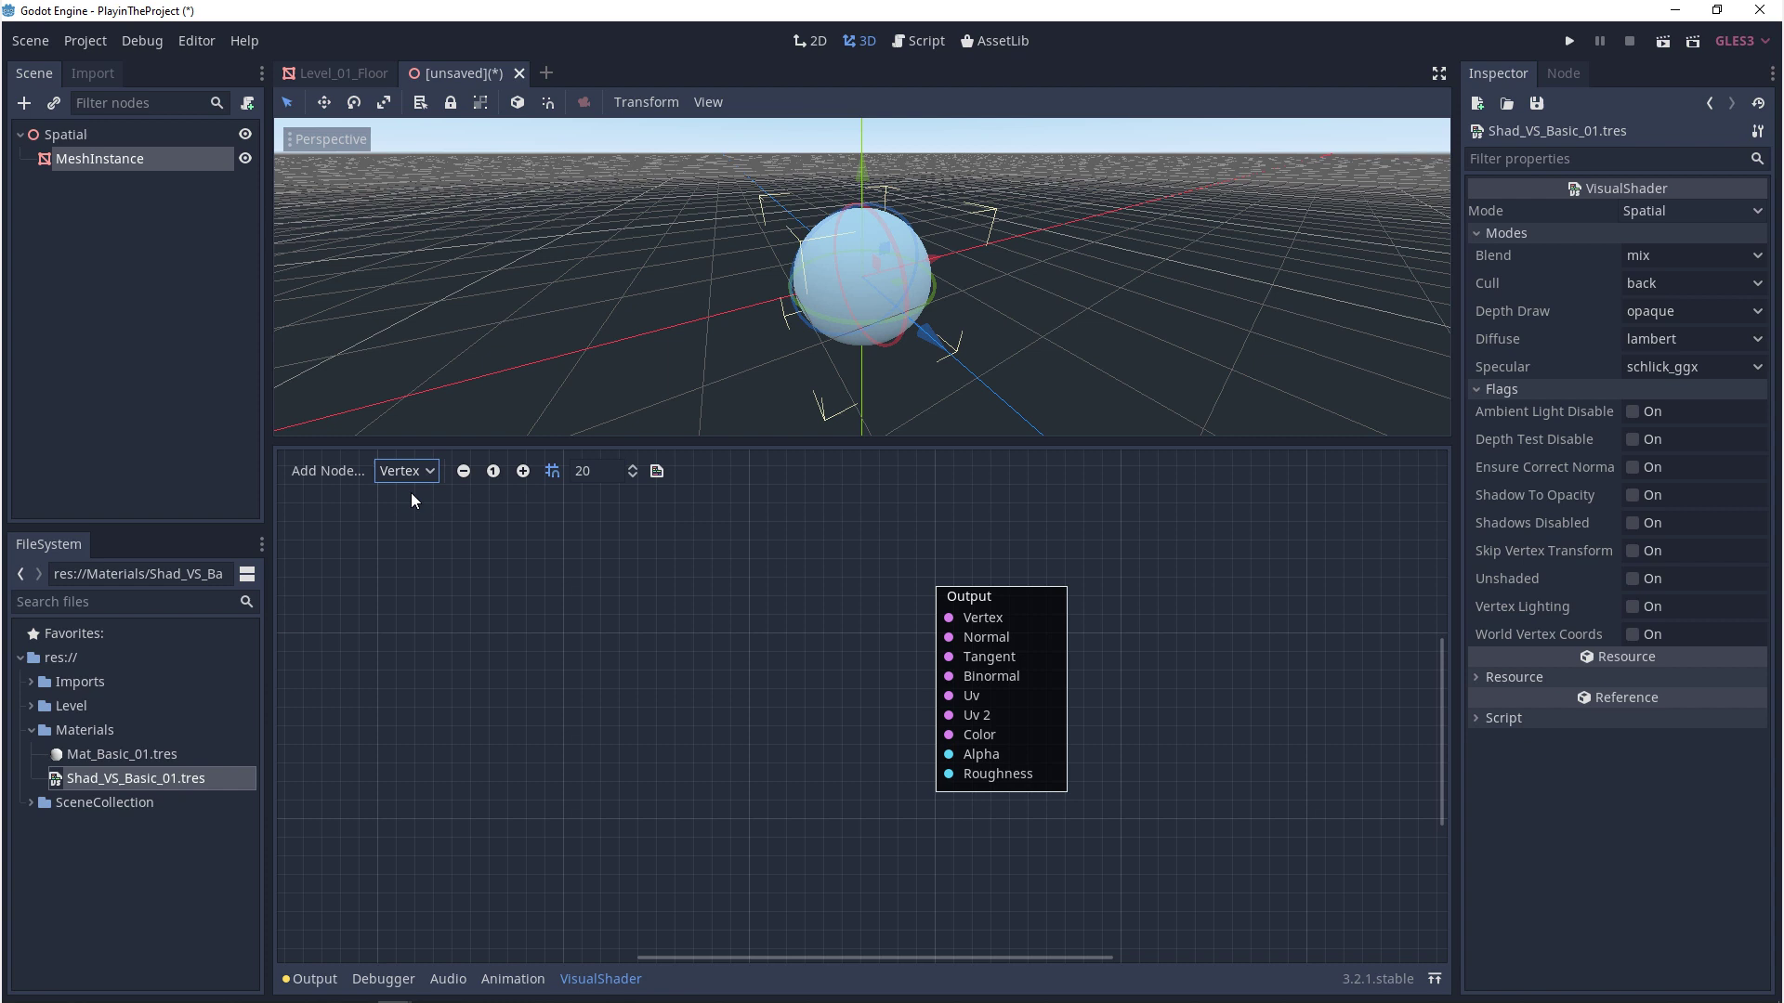
pyautogui.click(416, 471)
pyautogui.click(427, 520)
pyautogui.click(416, 471)
pyautogui.click(437, 542)
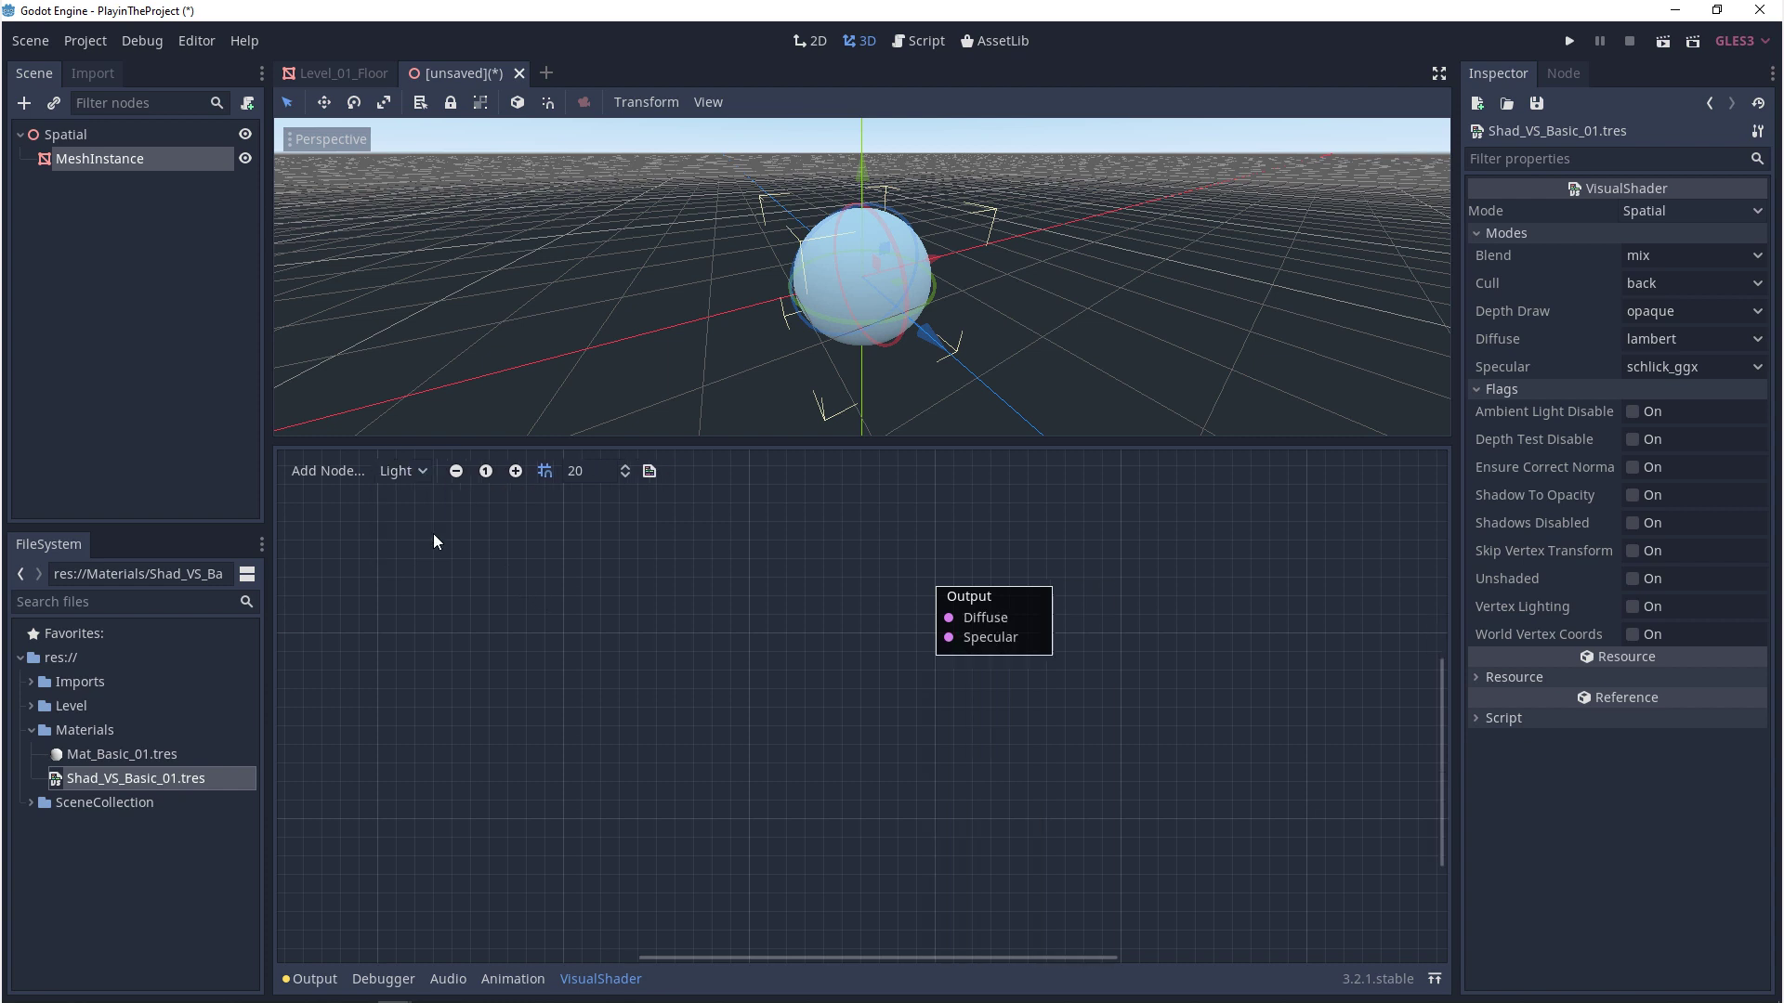
pyautogui.click(402, 472)
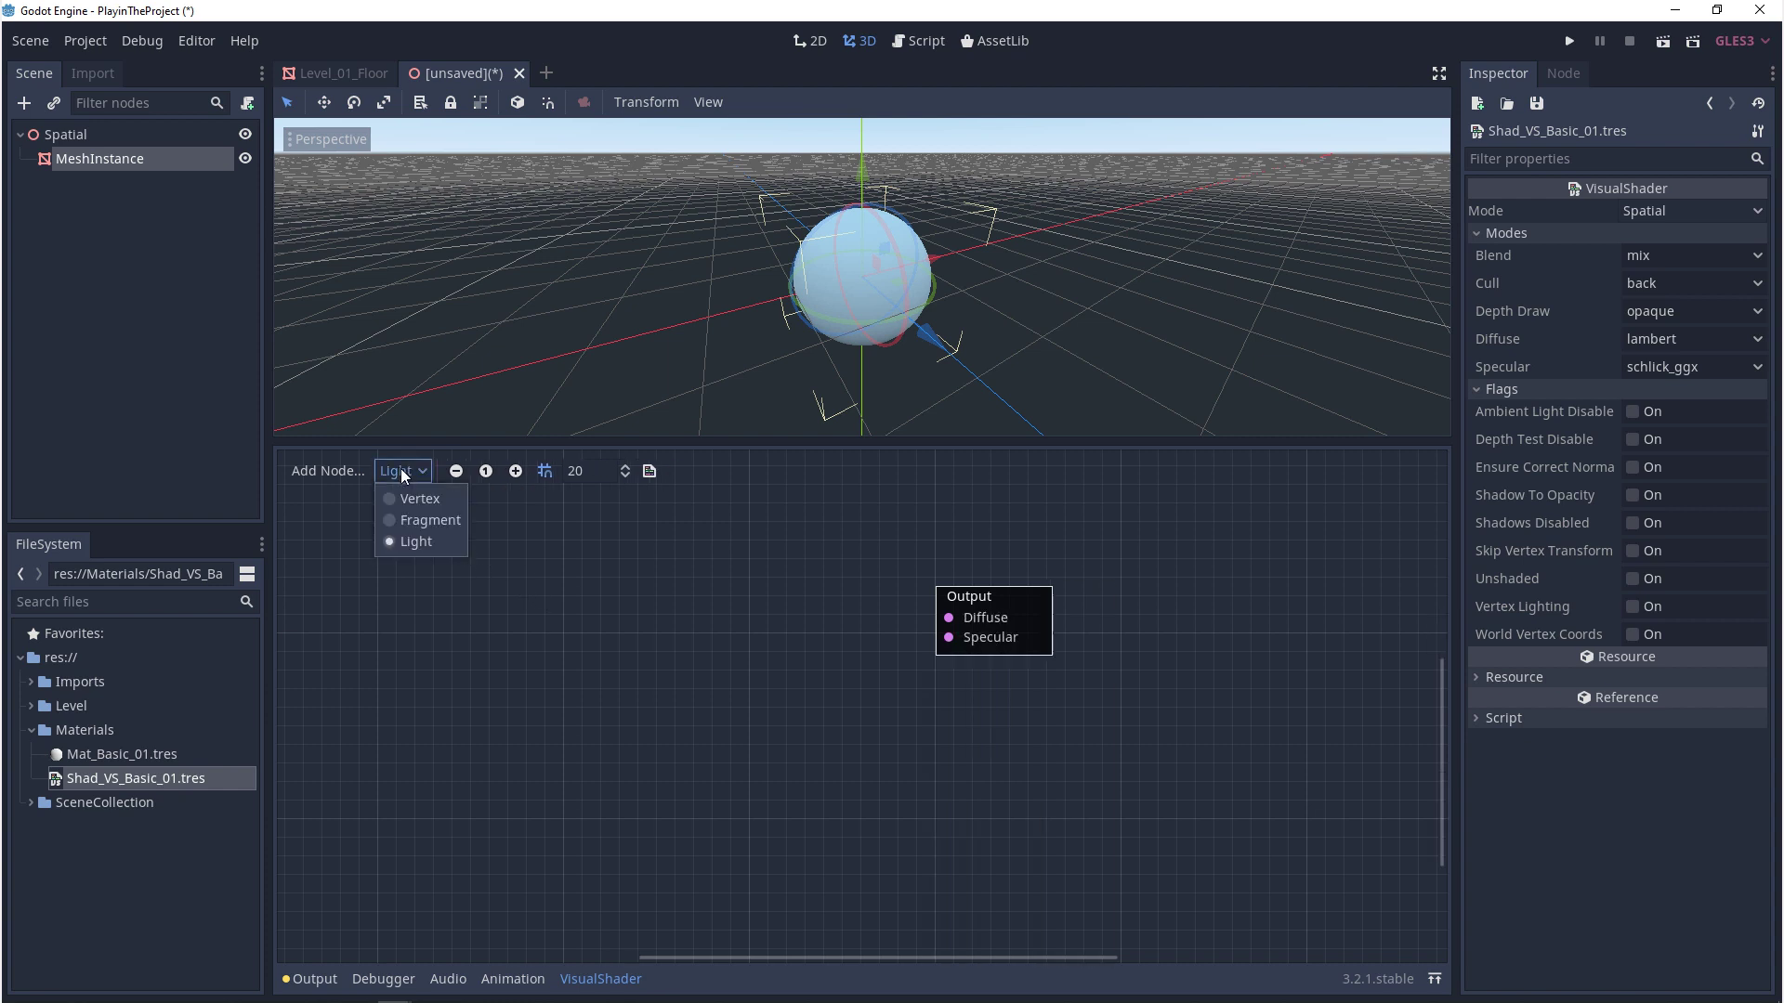
pyautogui.click(437, 522)
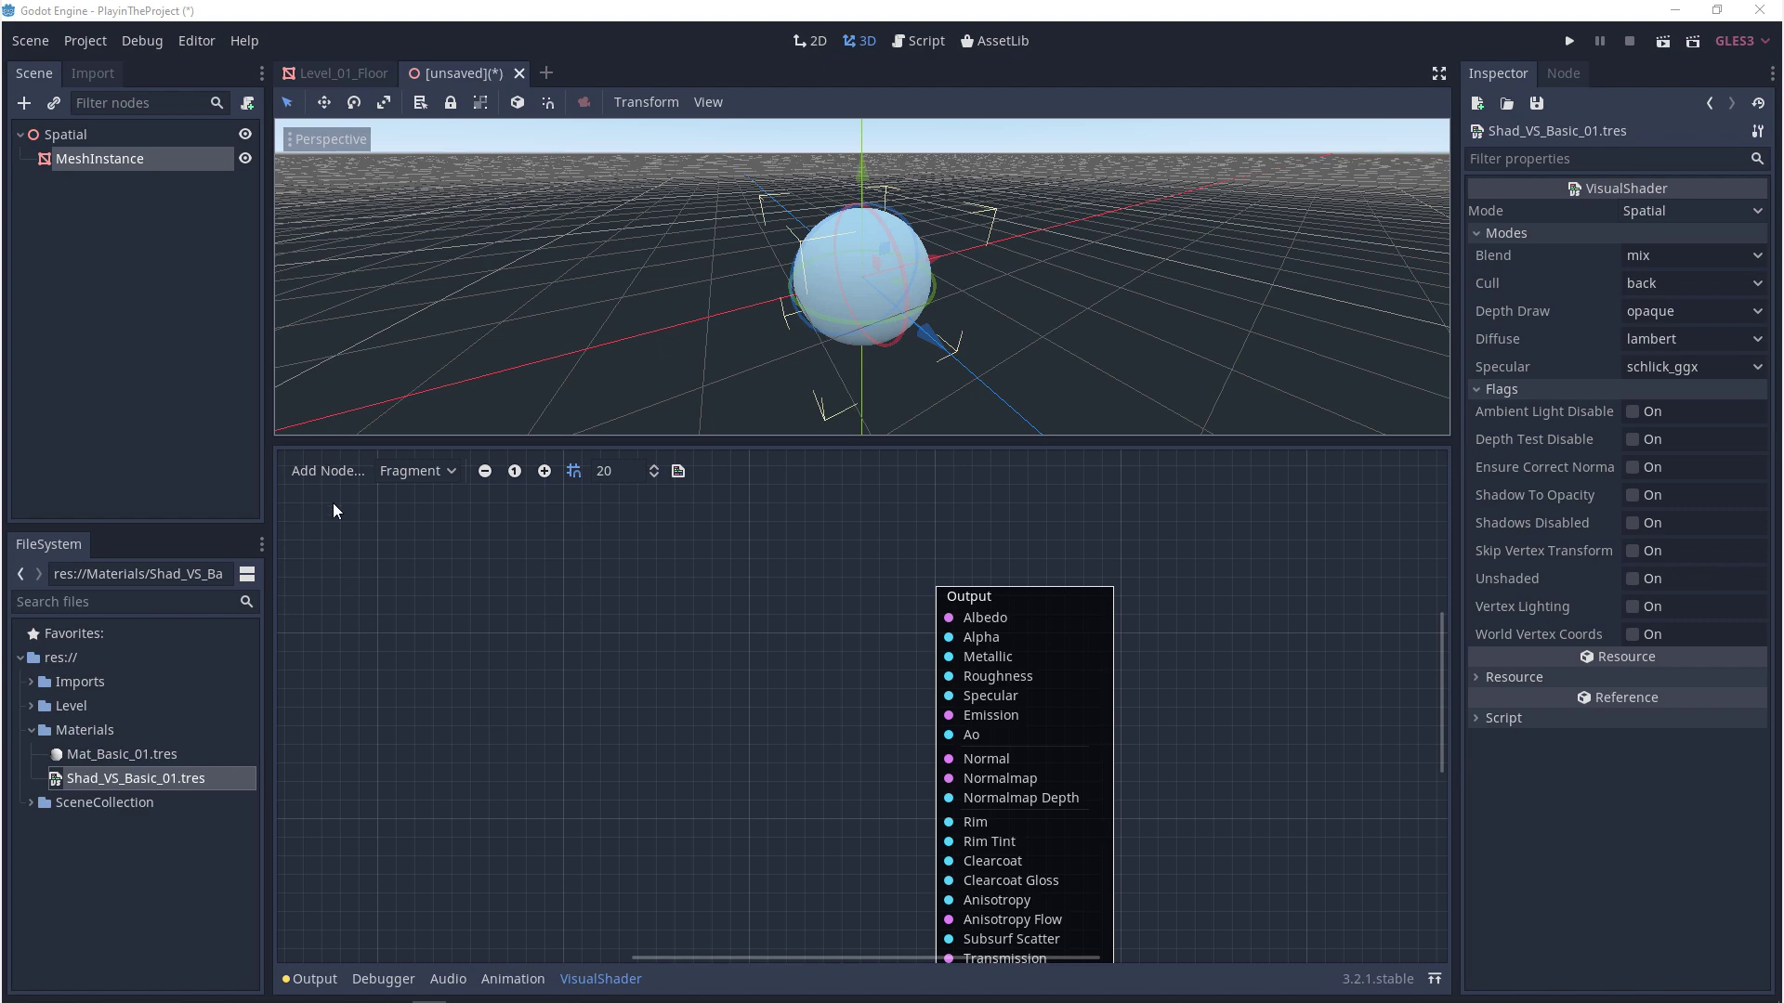
pyautogui.click(325, 471)
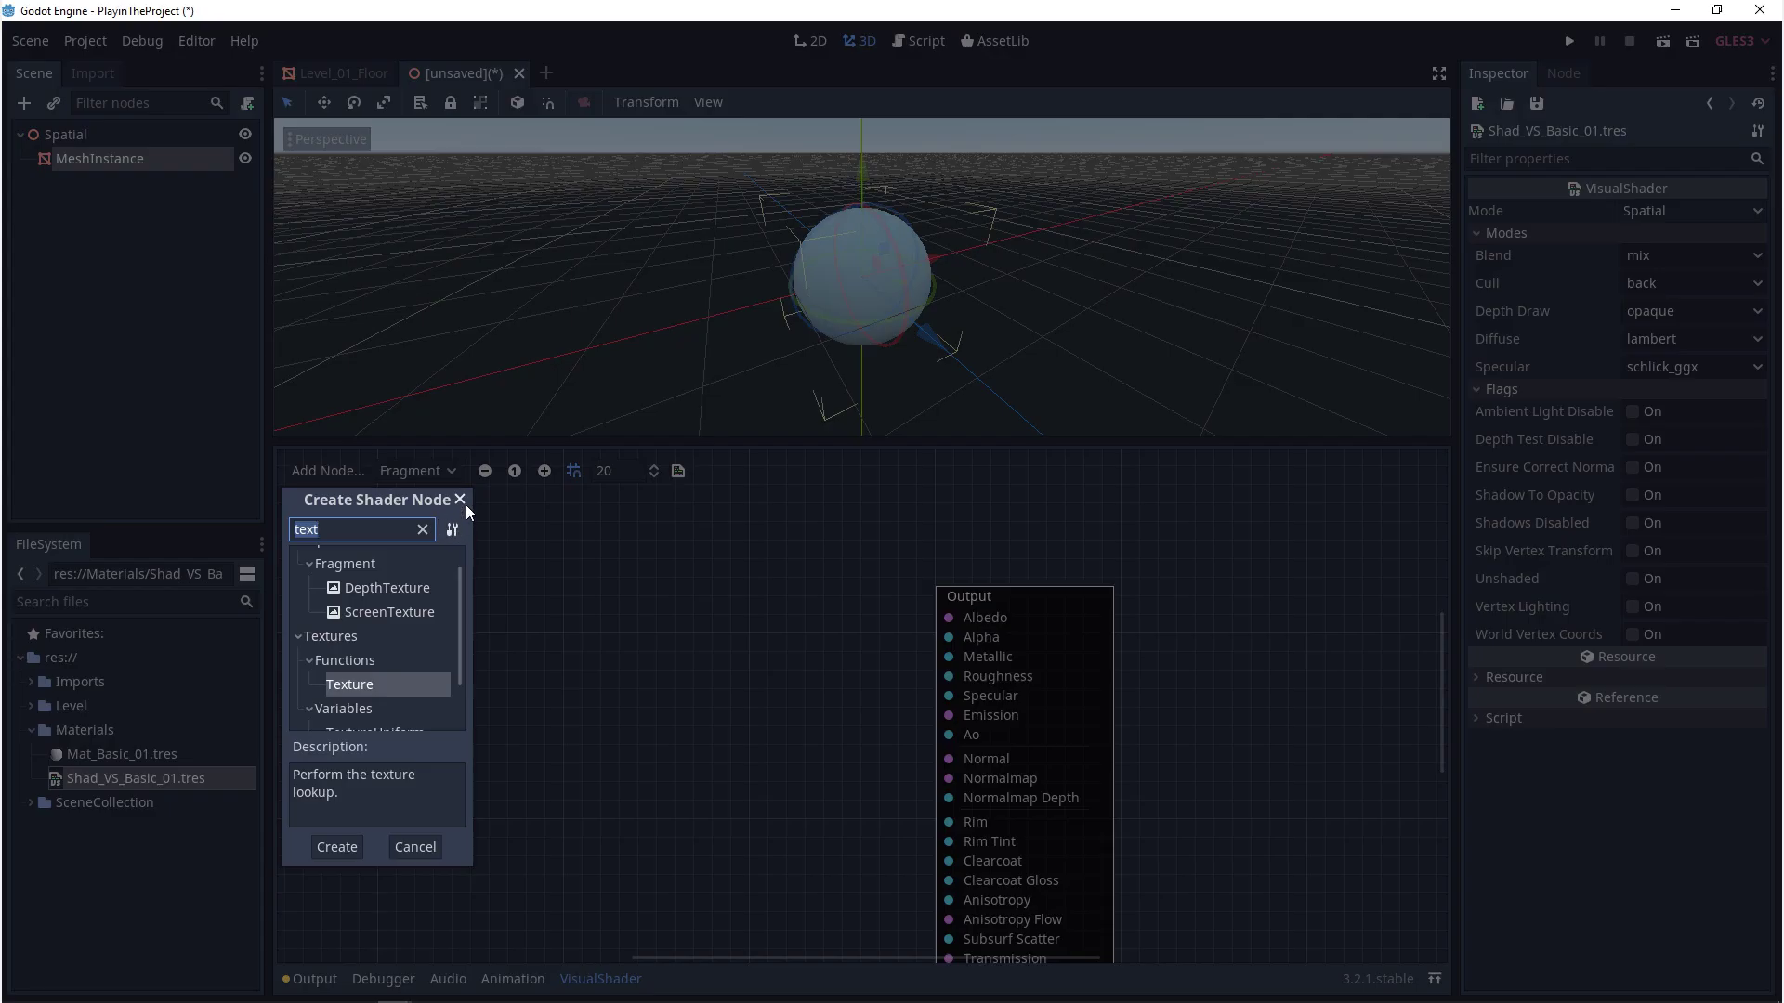
pyautogui.click(828, 750)
pyautogui.rightClick(763, 684)
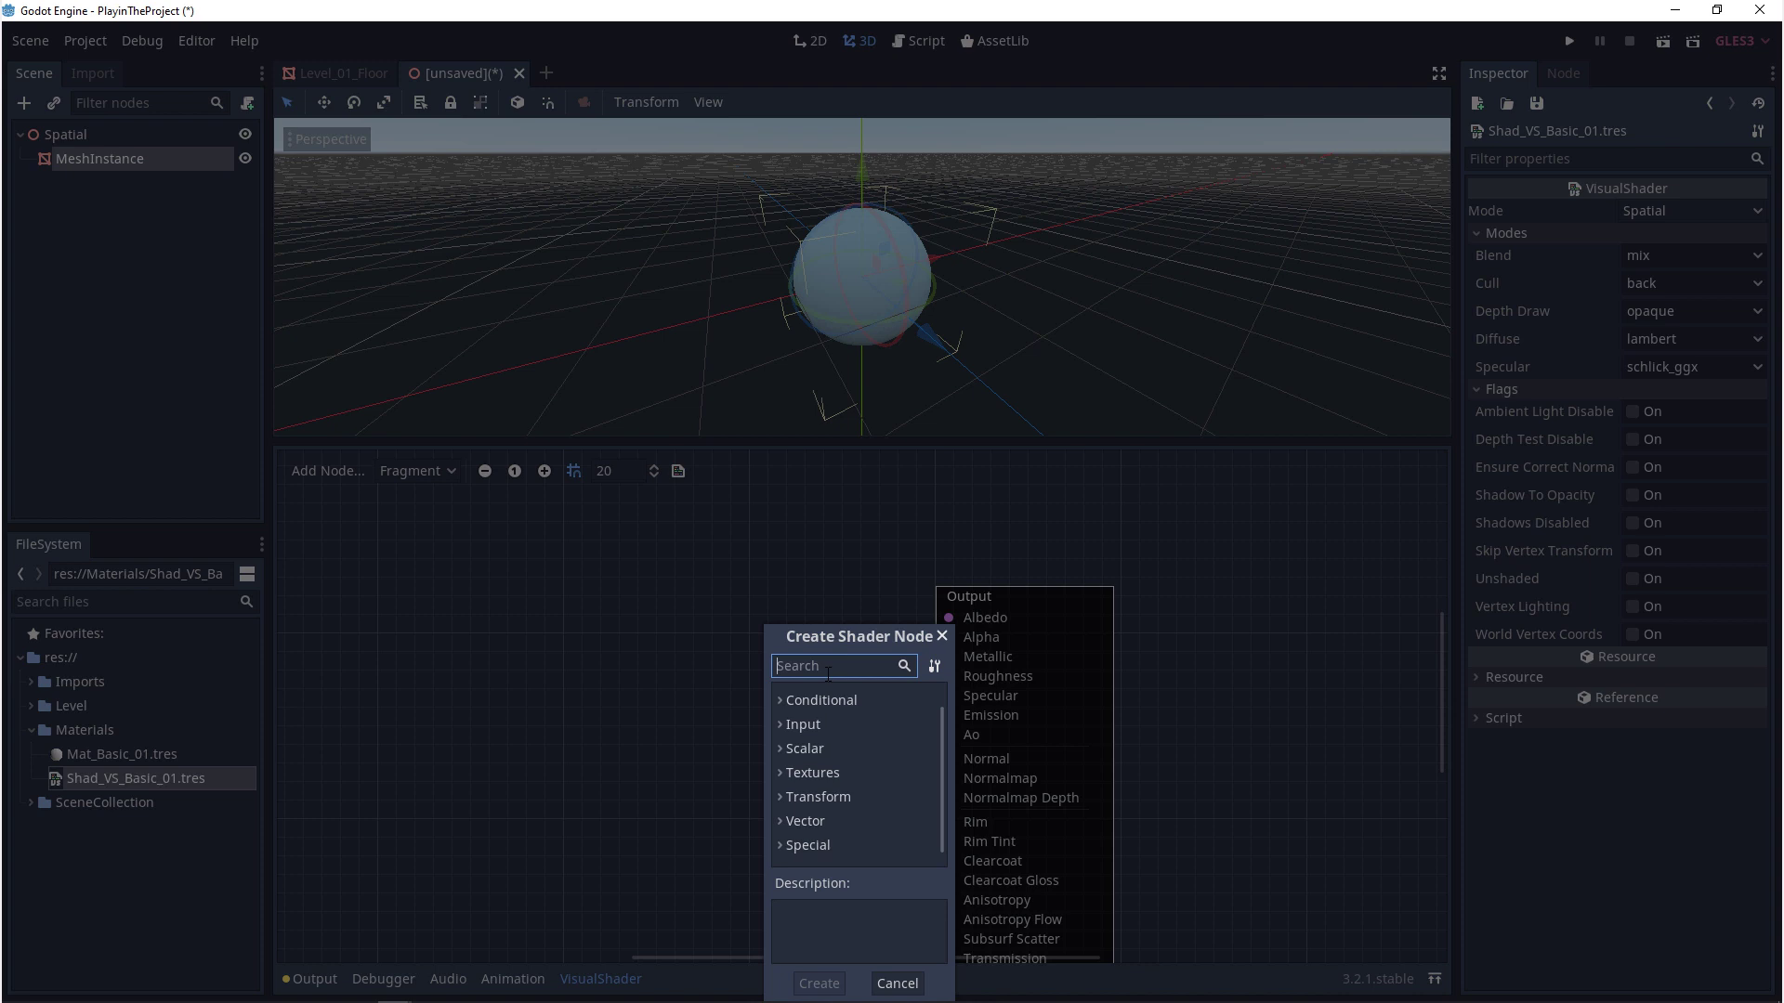
pyautogui.write('con')
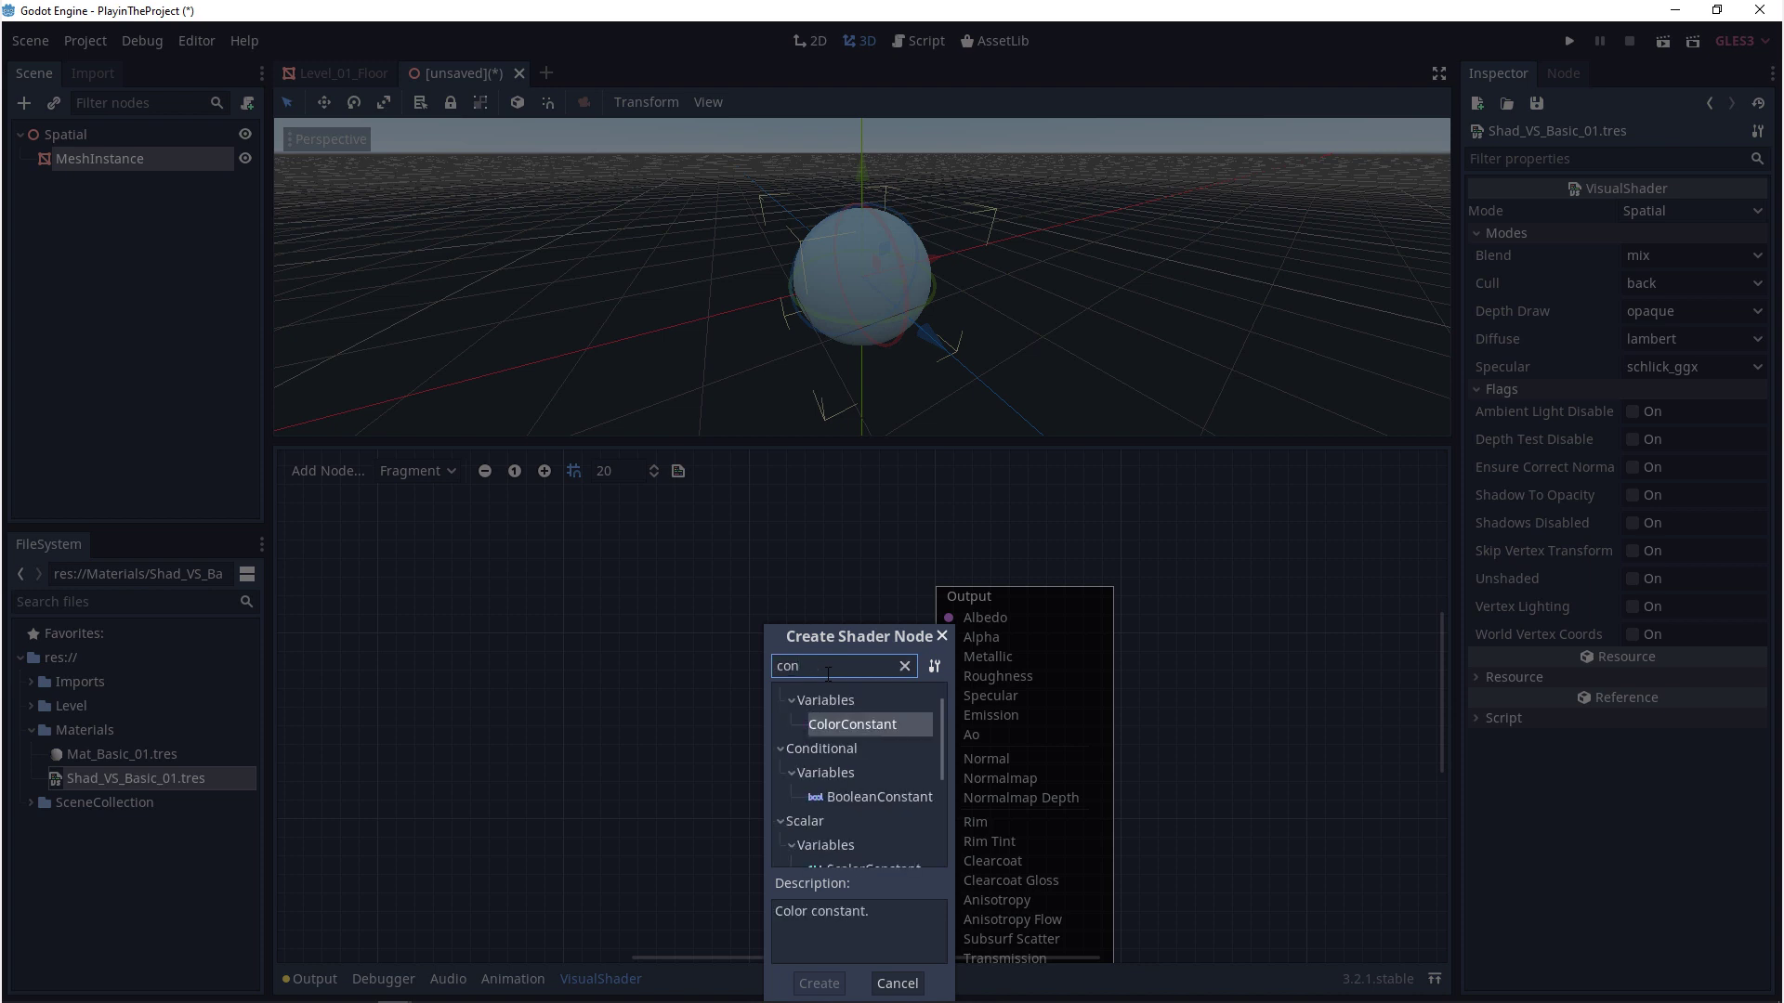
pyautogui.write('st')
pyautogui.press('Return')
pyautogui.moveTo(798, 690); pyautogui.dragTo(408, 606)
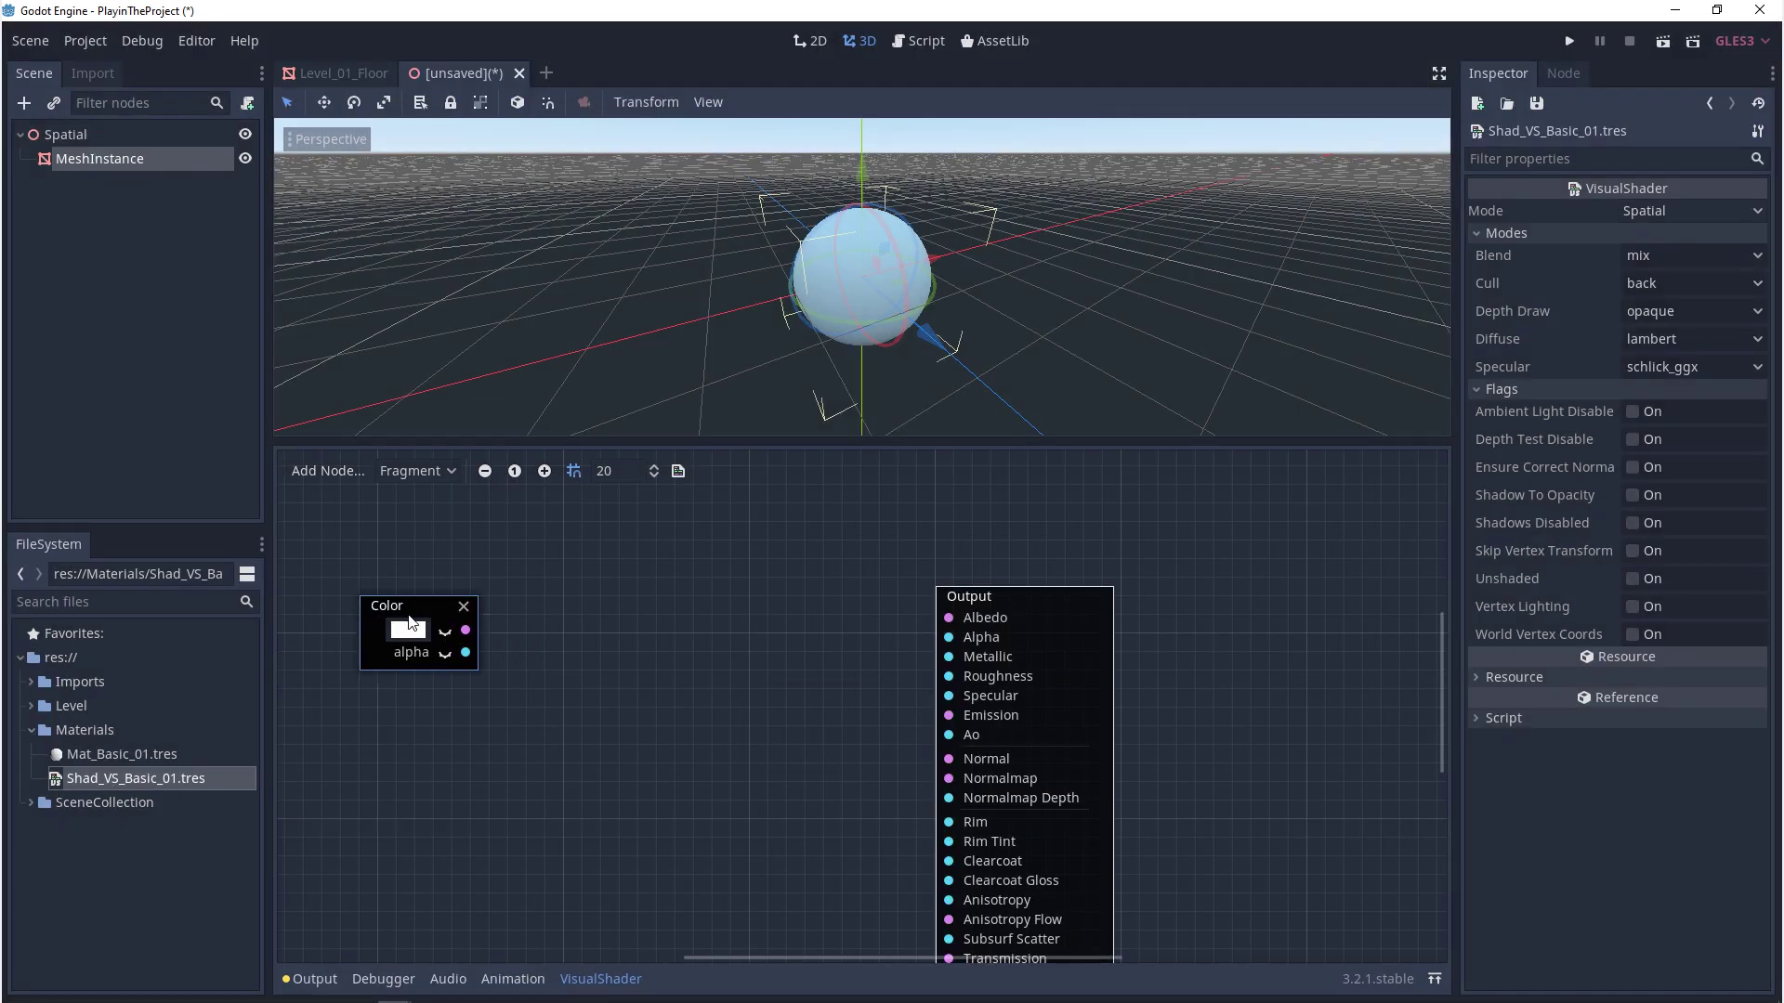
pyautogui.rightClick(615, 637)
pyautogui.scroll(-1, 721, 825)
pyautogui.doubleClick(723, 823)
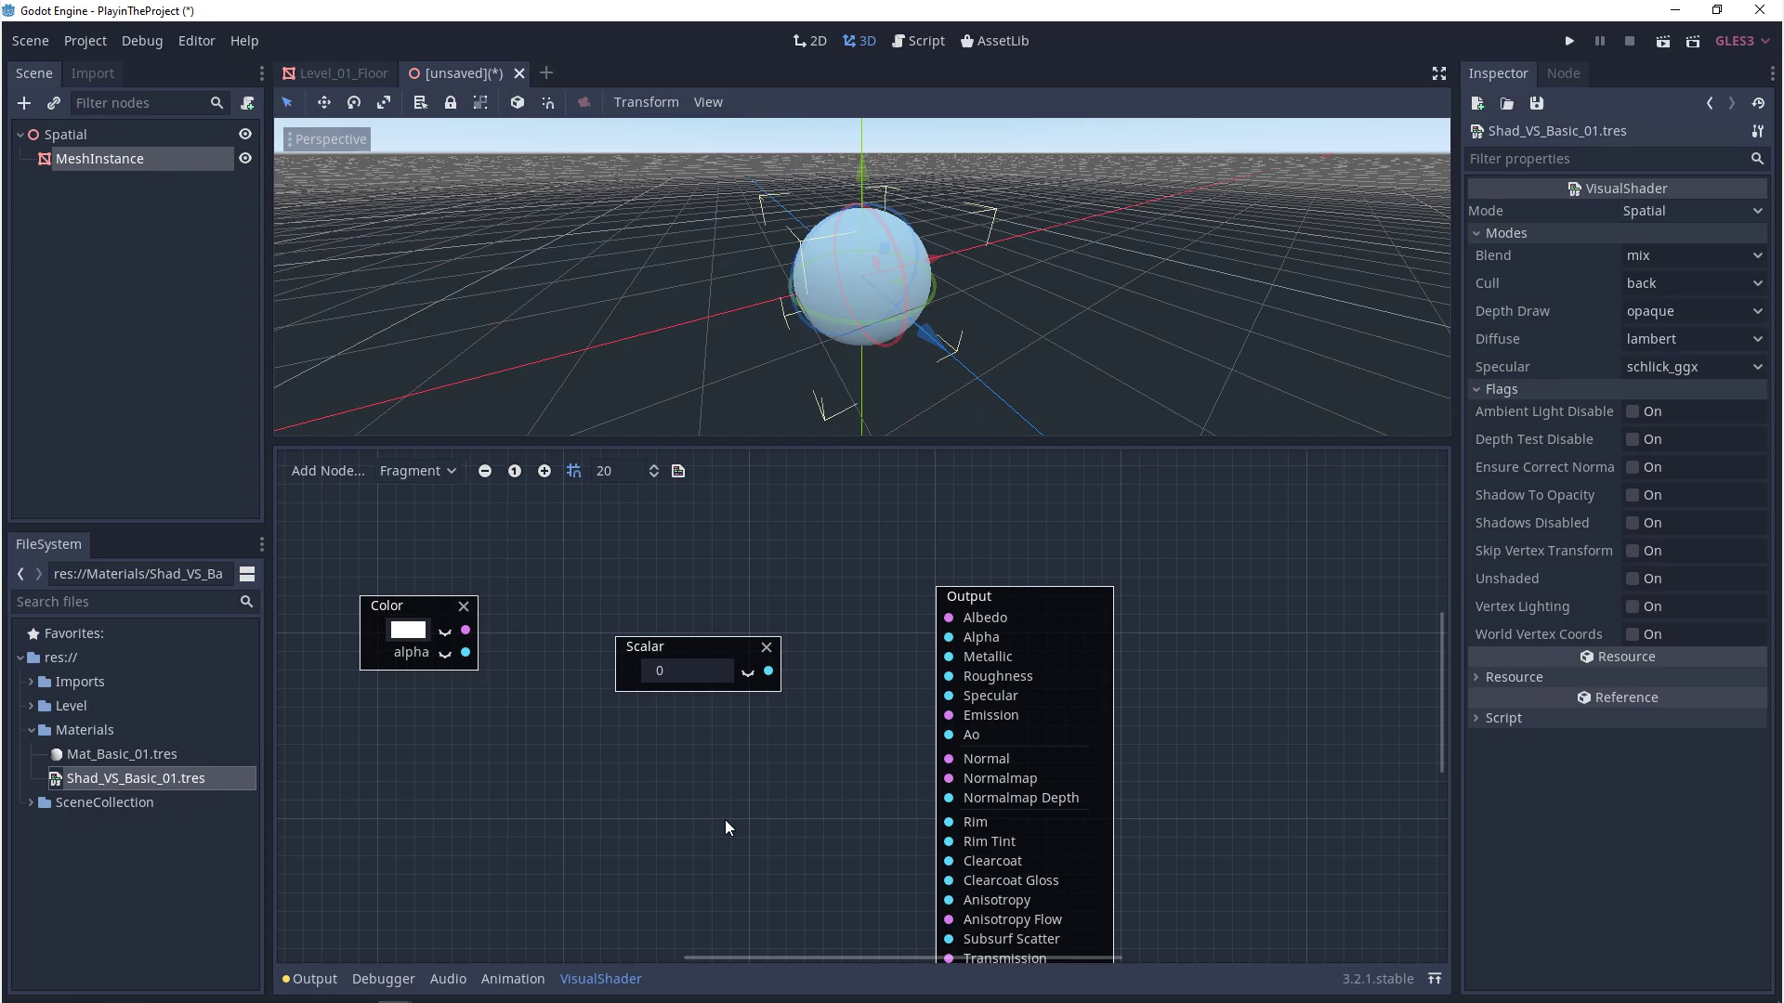
pyautogui.moveTo(780, 643); pyautogui.dragTo(492, 706)
pyautogui.rightClick(613, 762)
pyautogui.scroll(-1, 699, 821)
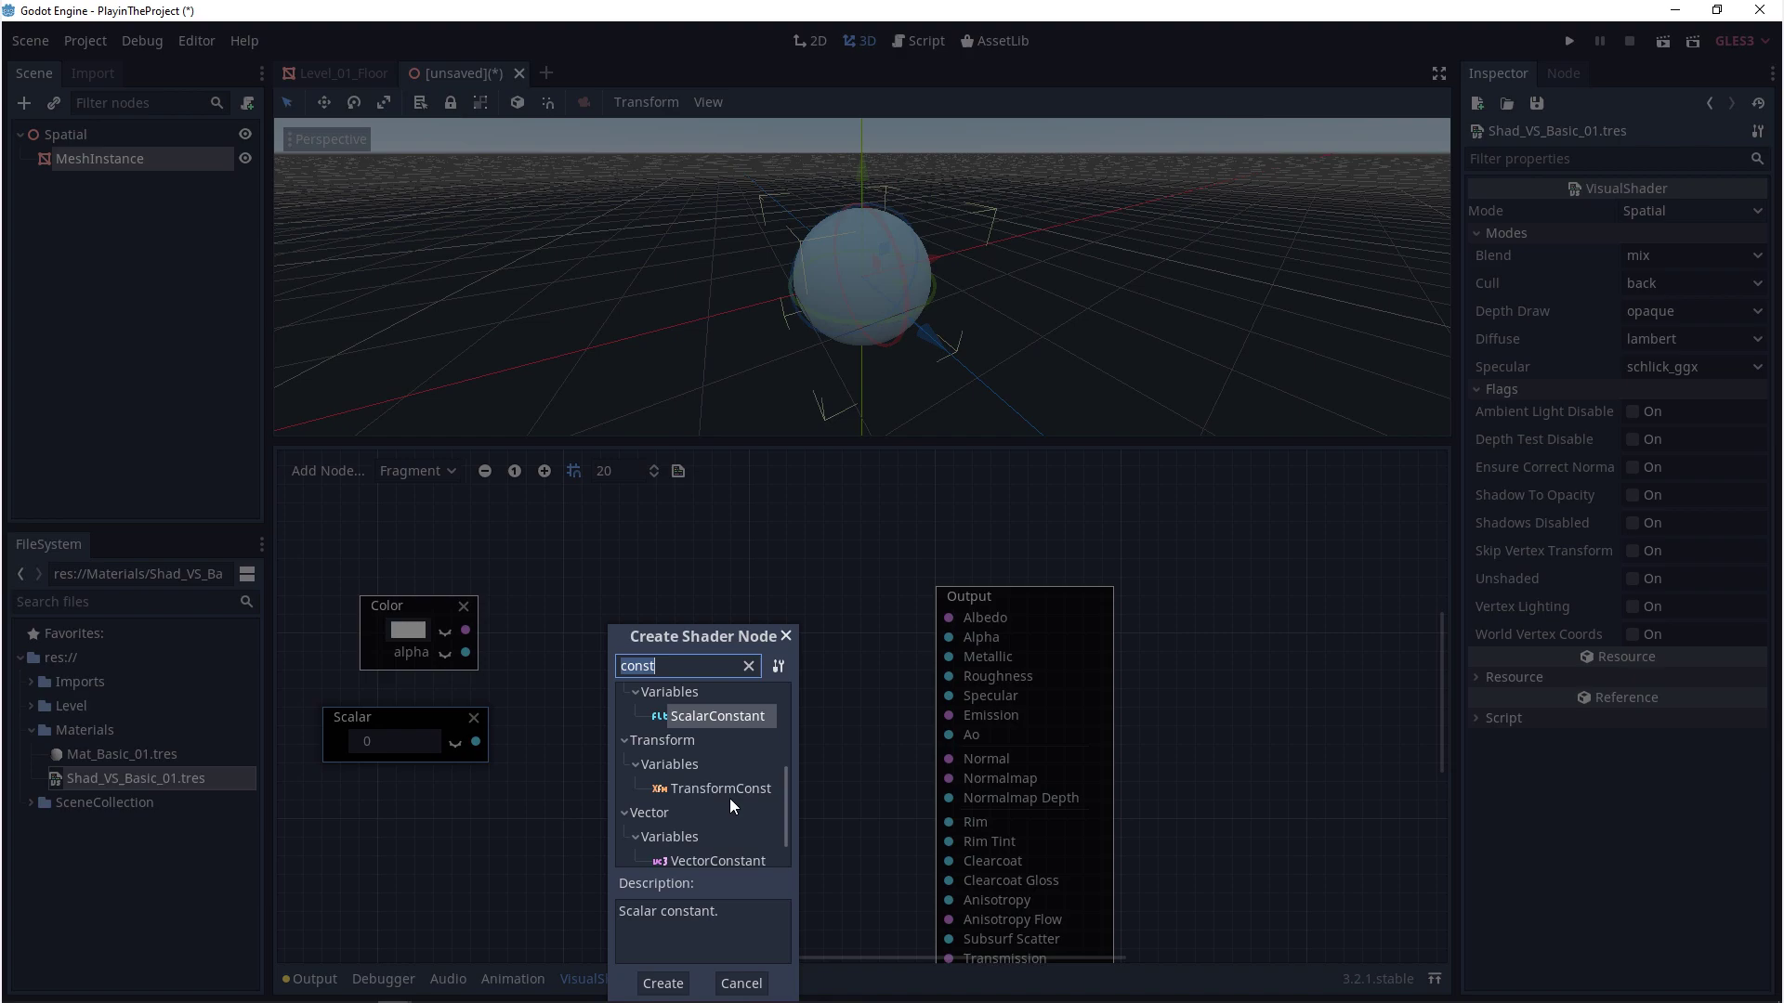
pyautogui.doubleClick(712, 789)
pyautogui.moveTo(734, 699); pyautogui.dragTo(670, 621)
pyautogui.rightClick(495, 632)
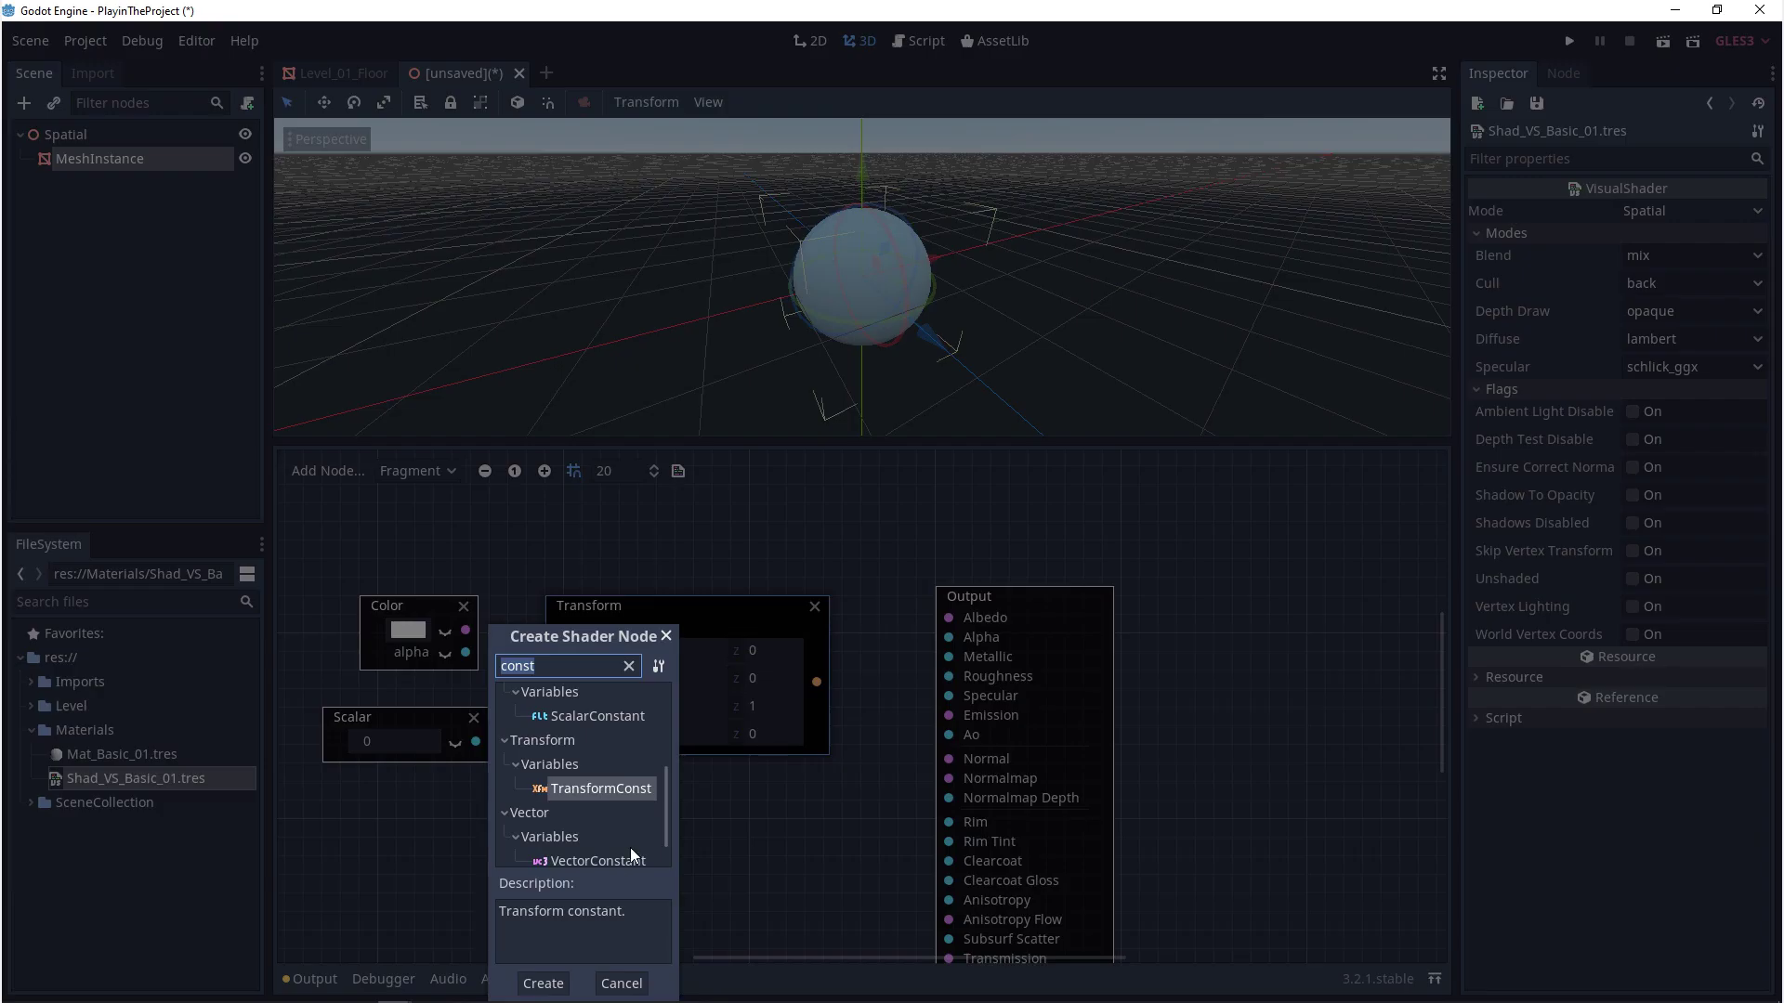
pyautogui.scroll(-1, 613, 848)
pyautogui.doubleClick(604, 840)
pyautogui.moveTo(684, 844); pyautogui.dragTo(495, 840)
pyautogui.rightClick(722, 833)
pyautogui.write('texture')
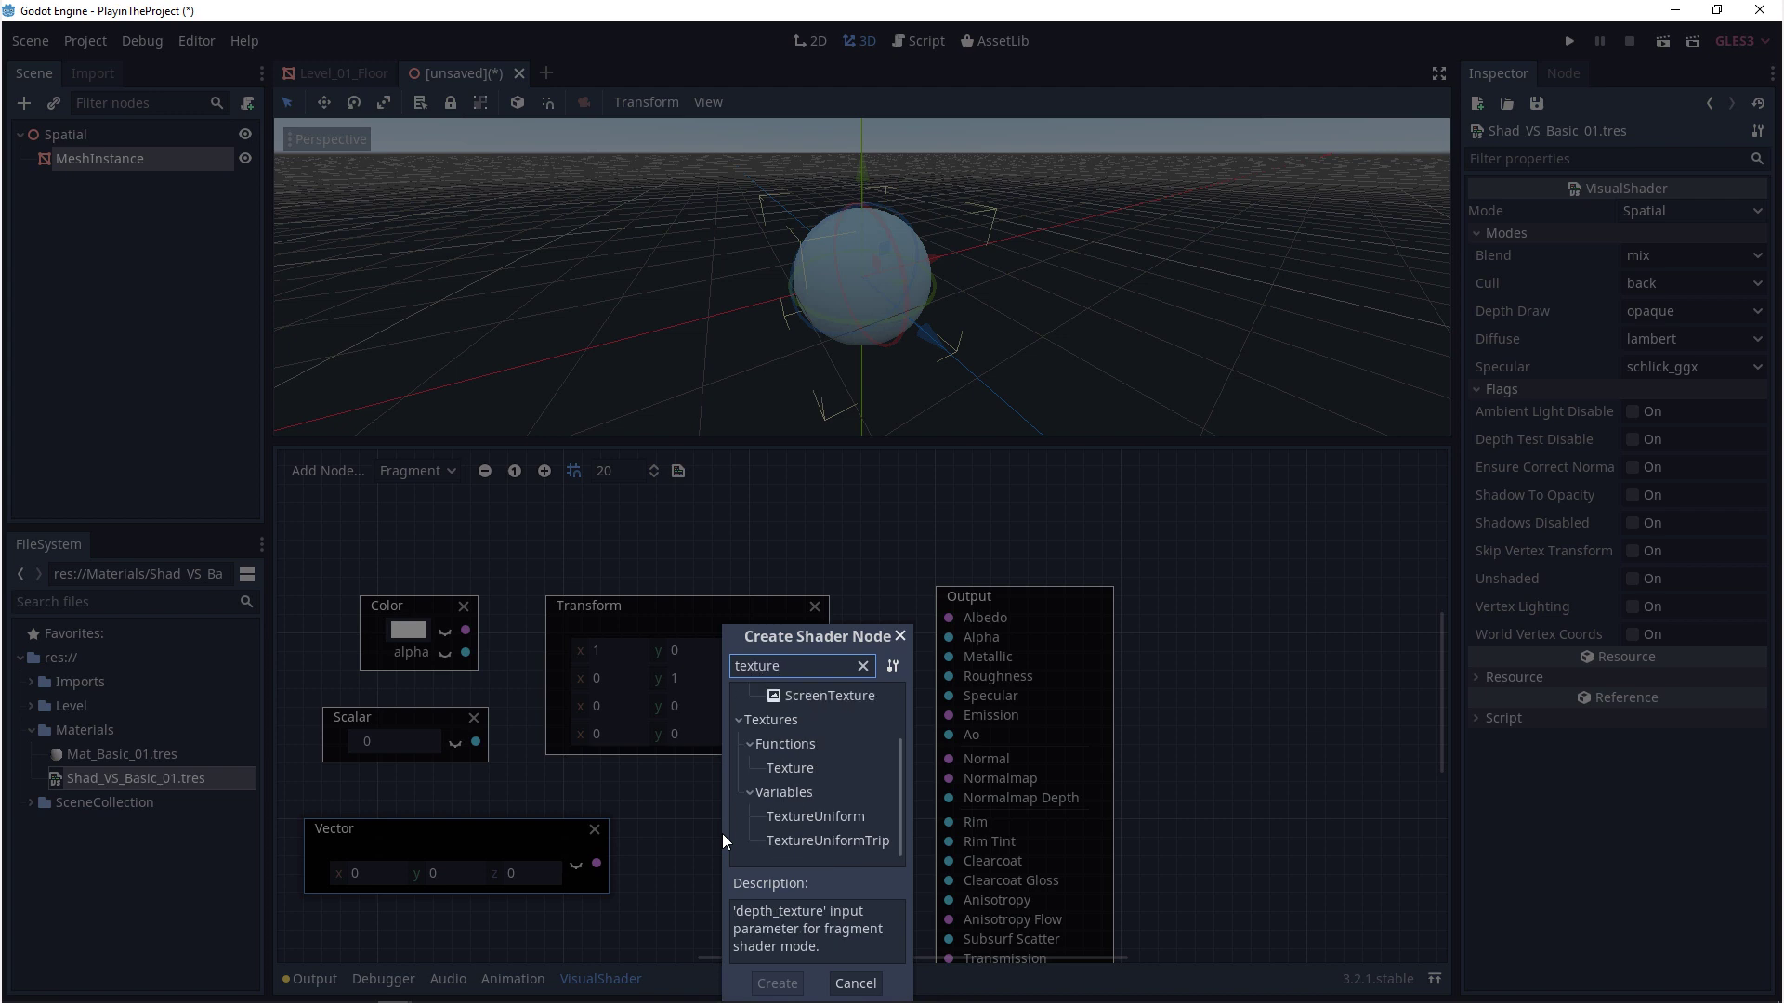
pyautogui.click(812, 769)
pyautogui.doubleClick(813, 769)
pyautogui.moveTo(827, 850); pyautogui.dragTo(769, 795)
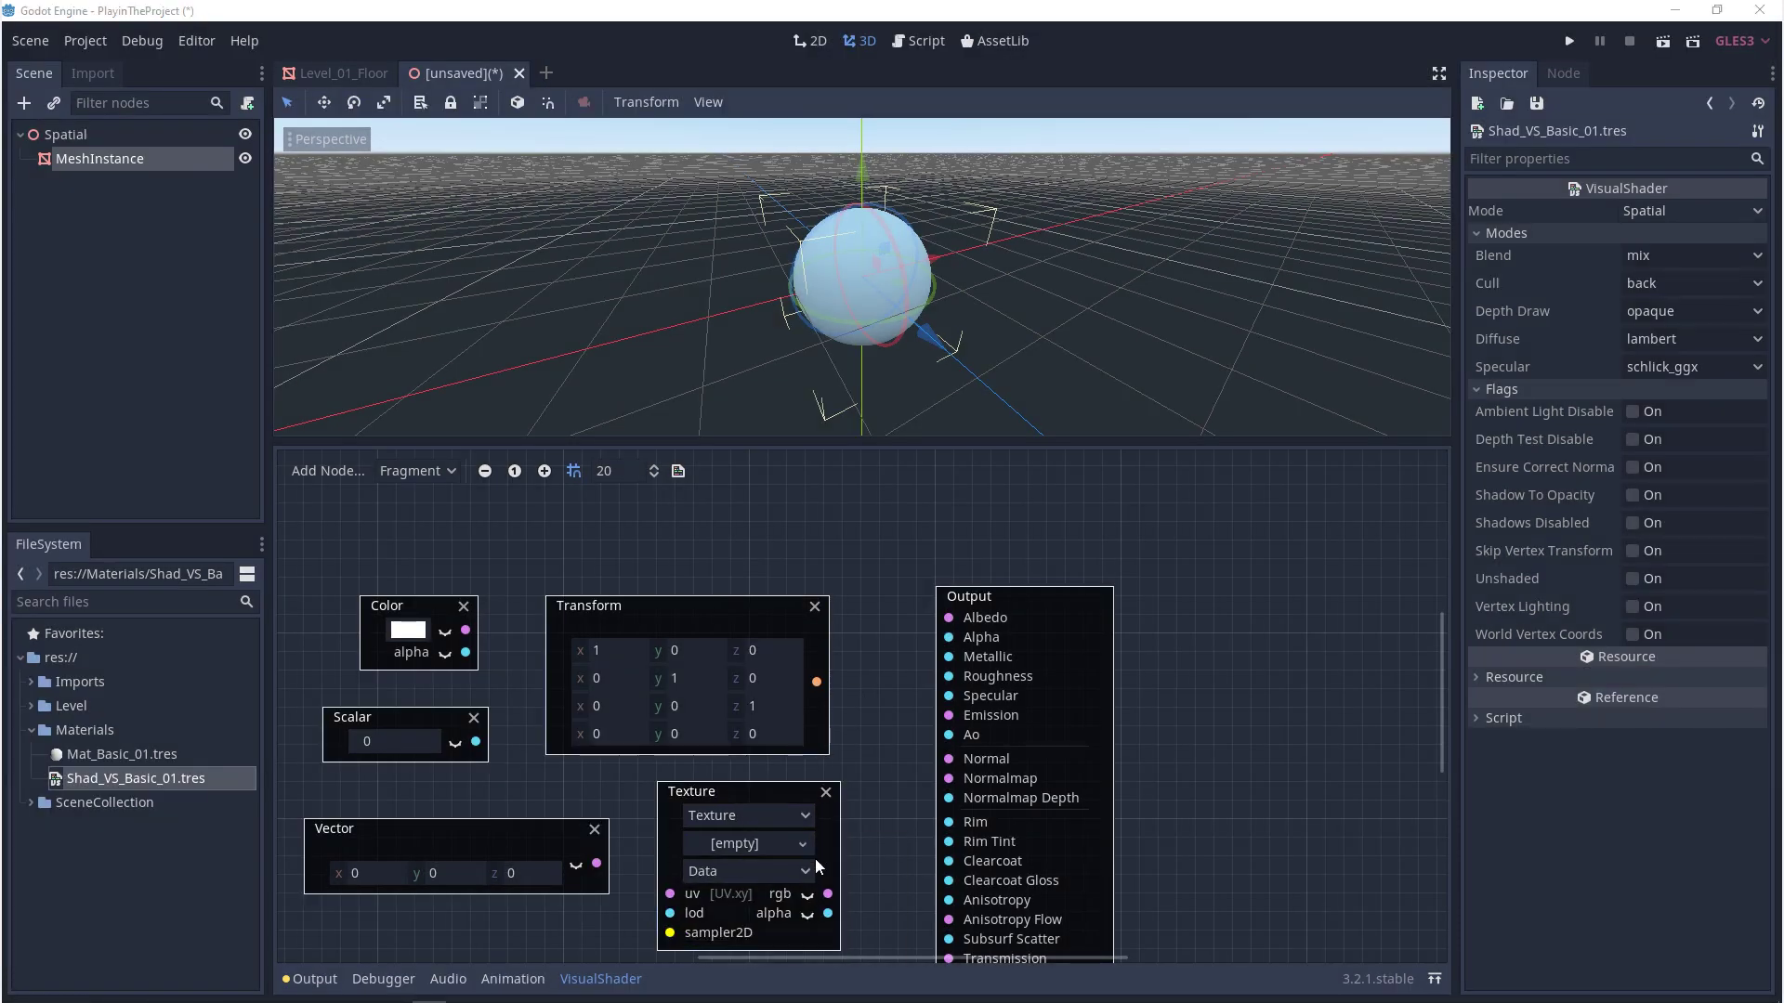
pyautogui.moveTo(881, 953); pyautogui.dragTo(305, 554)
pyautogui.press('Delete')
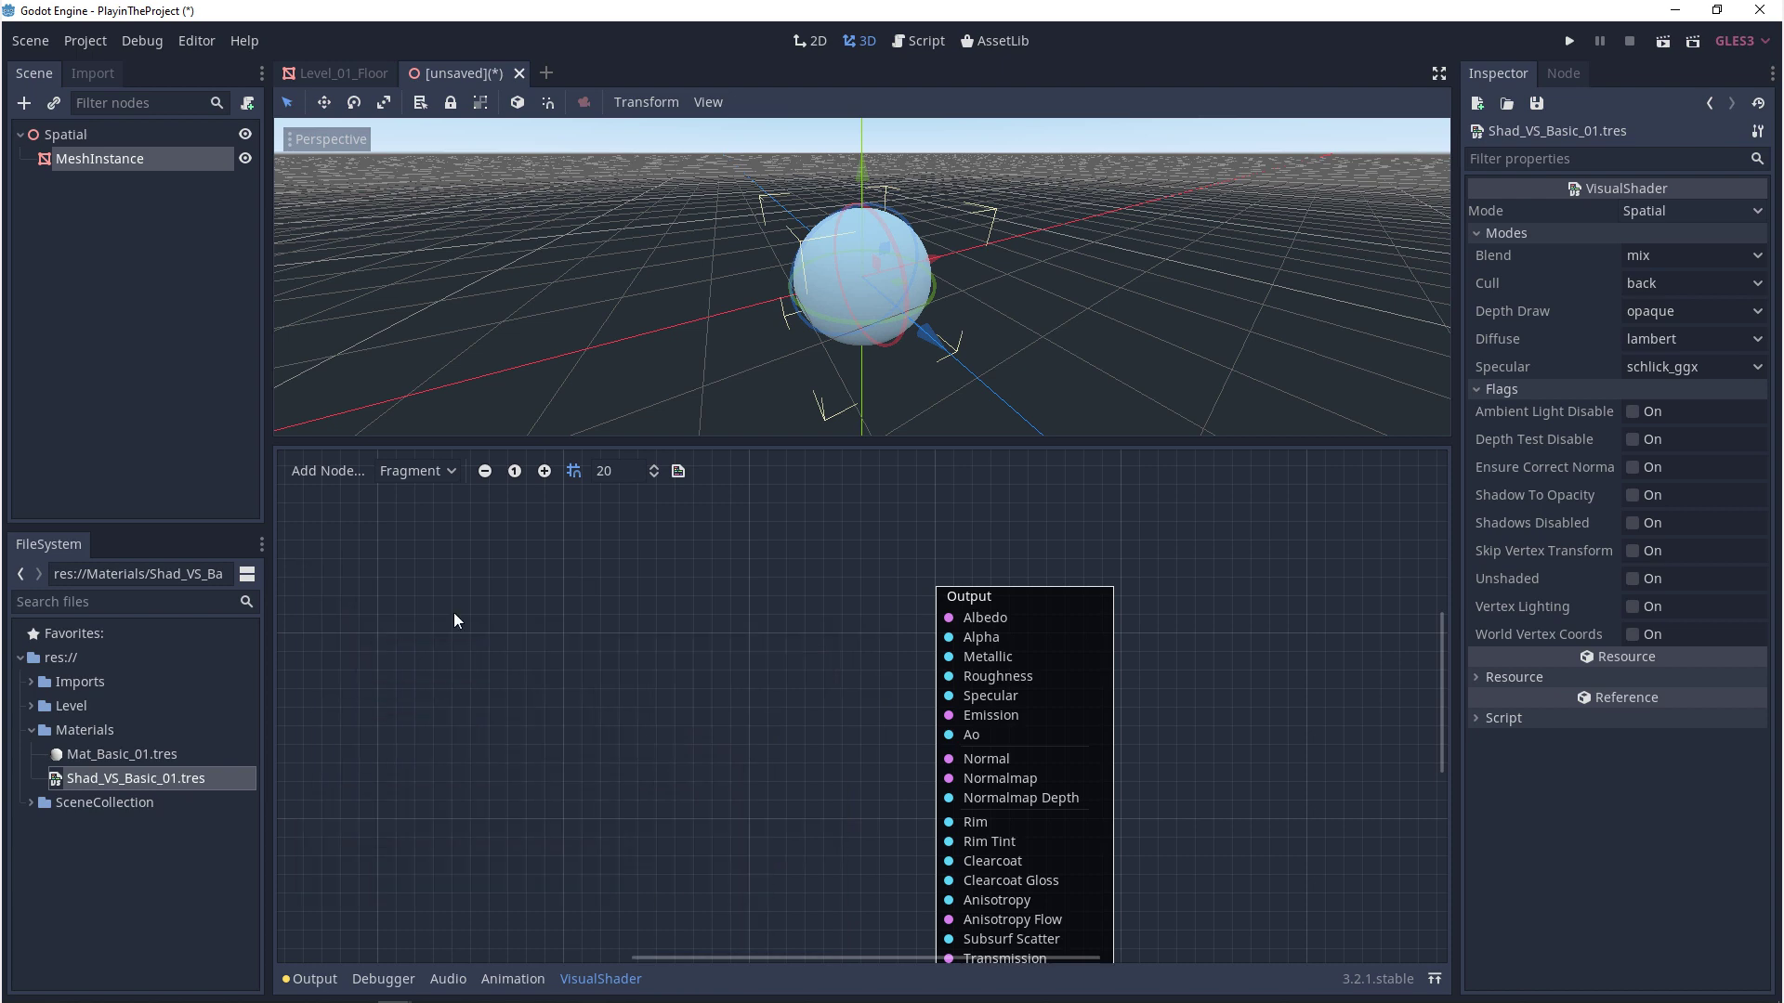
# - Add a ColorConstant node from a 'color' search and move it beside the Output node
pyautogui.rightClick(584, 621)
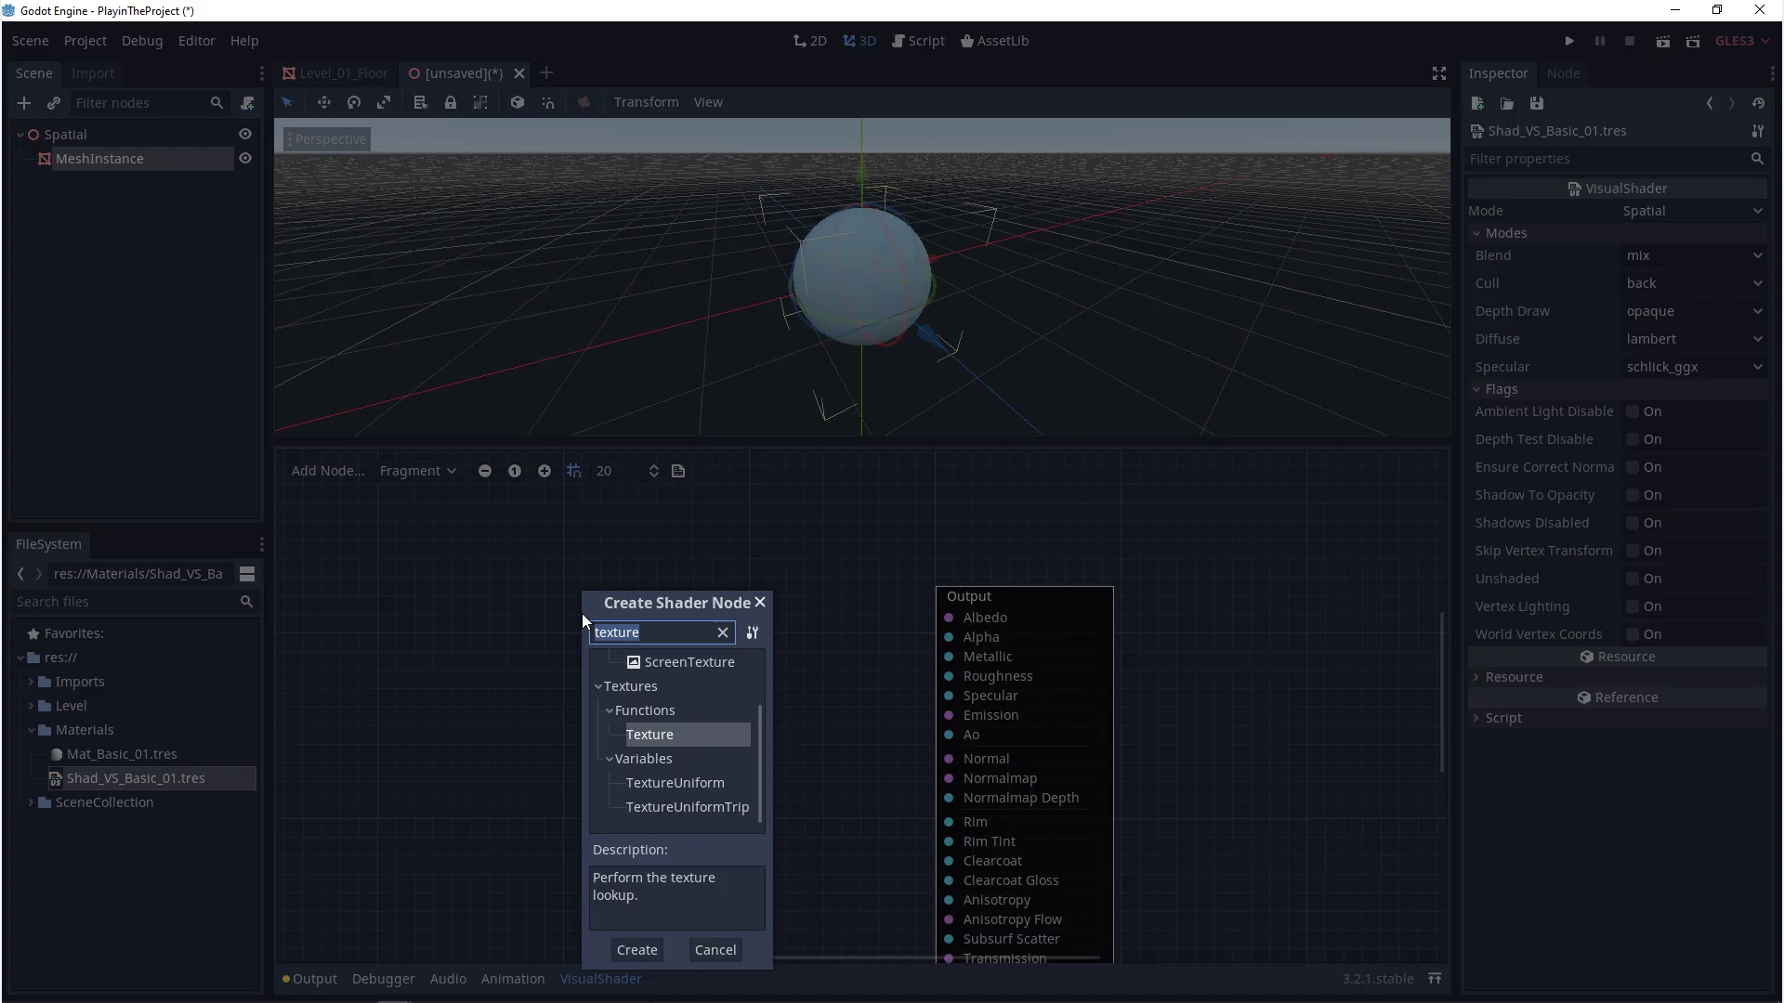
pyautogui.write('color')
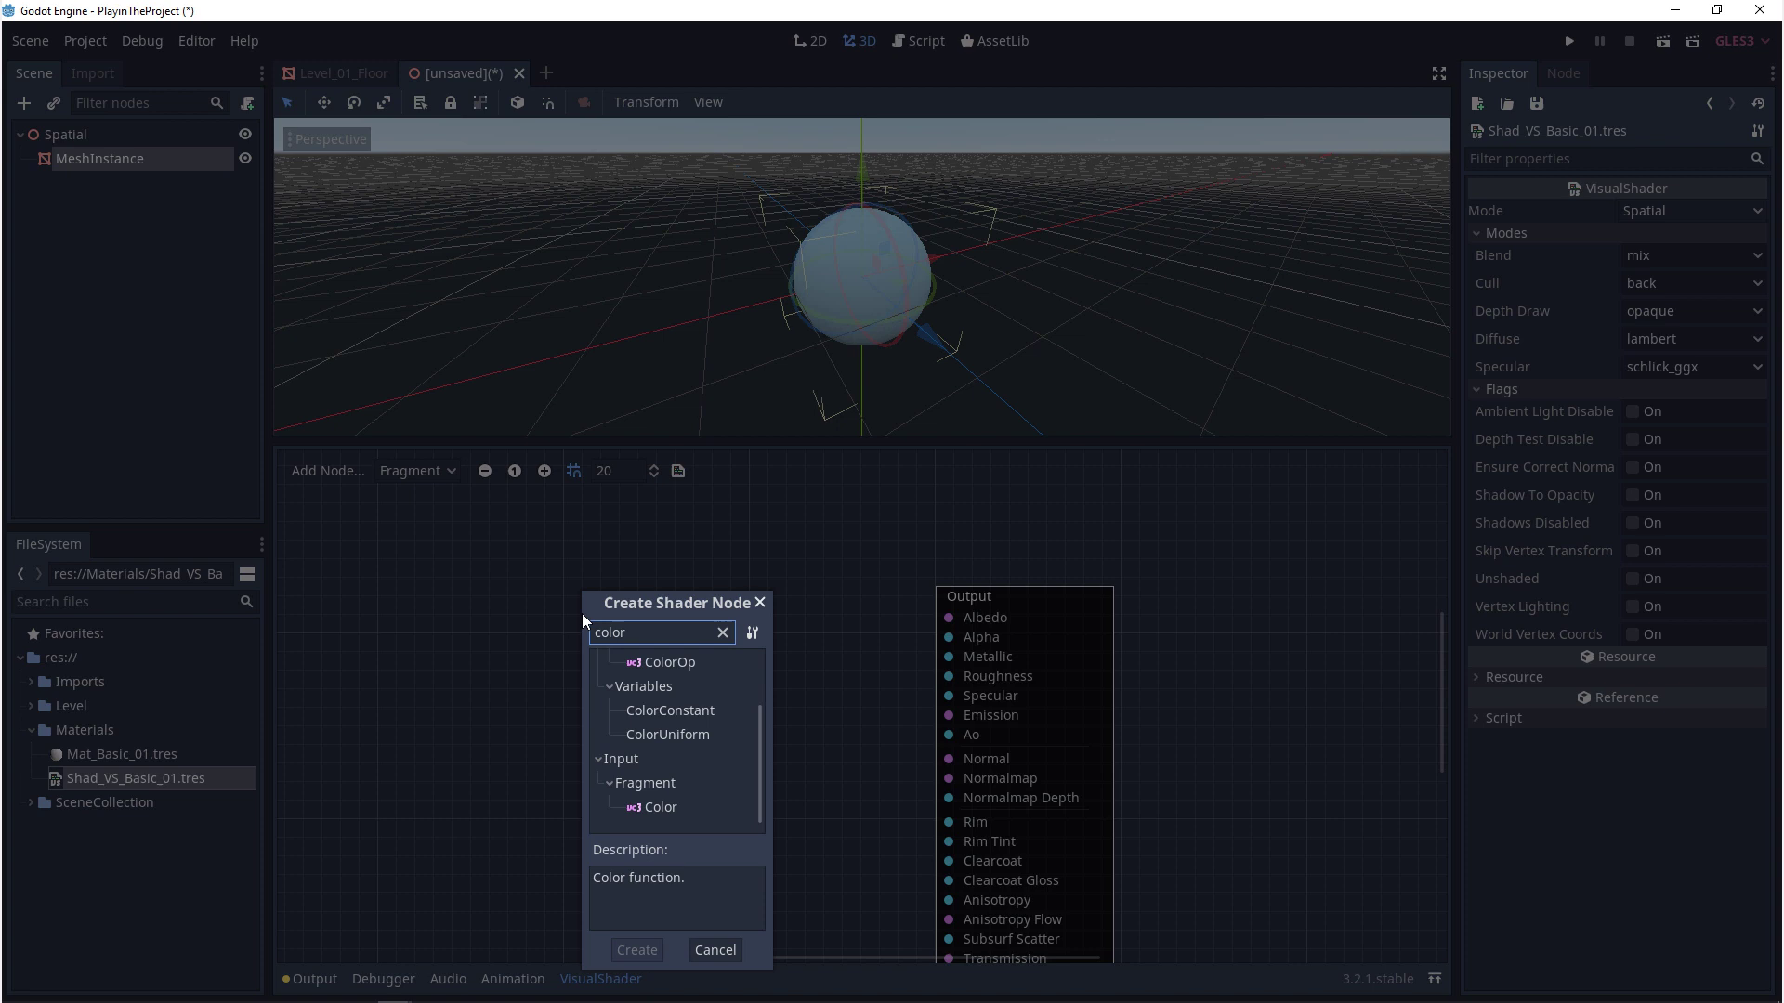
pyautogui.doubleClick(691, 708)
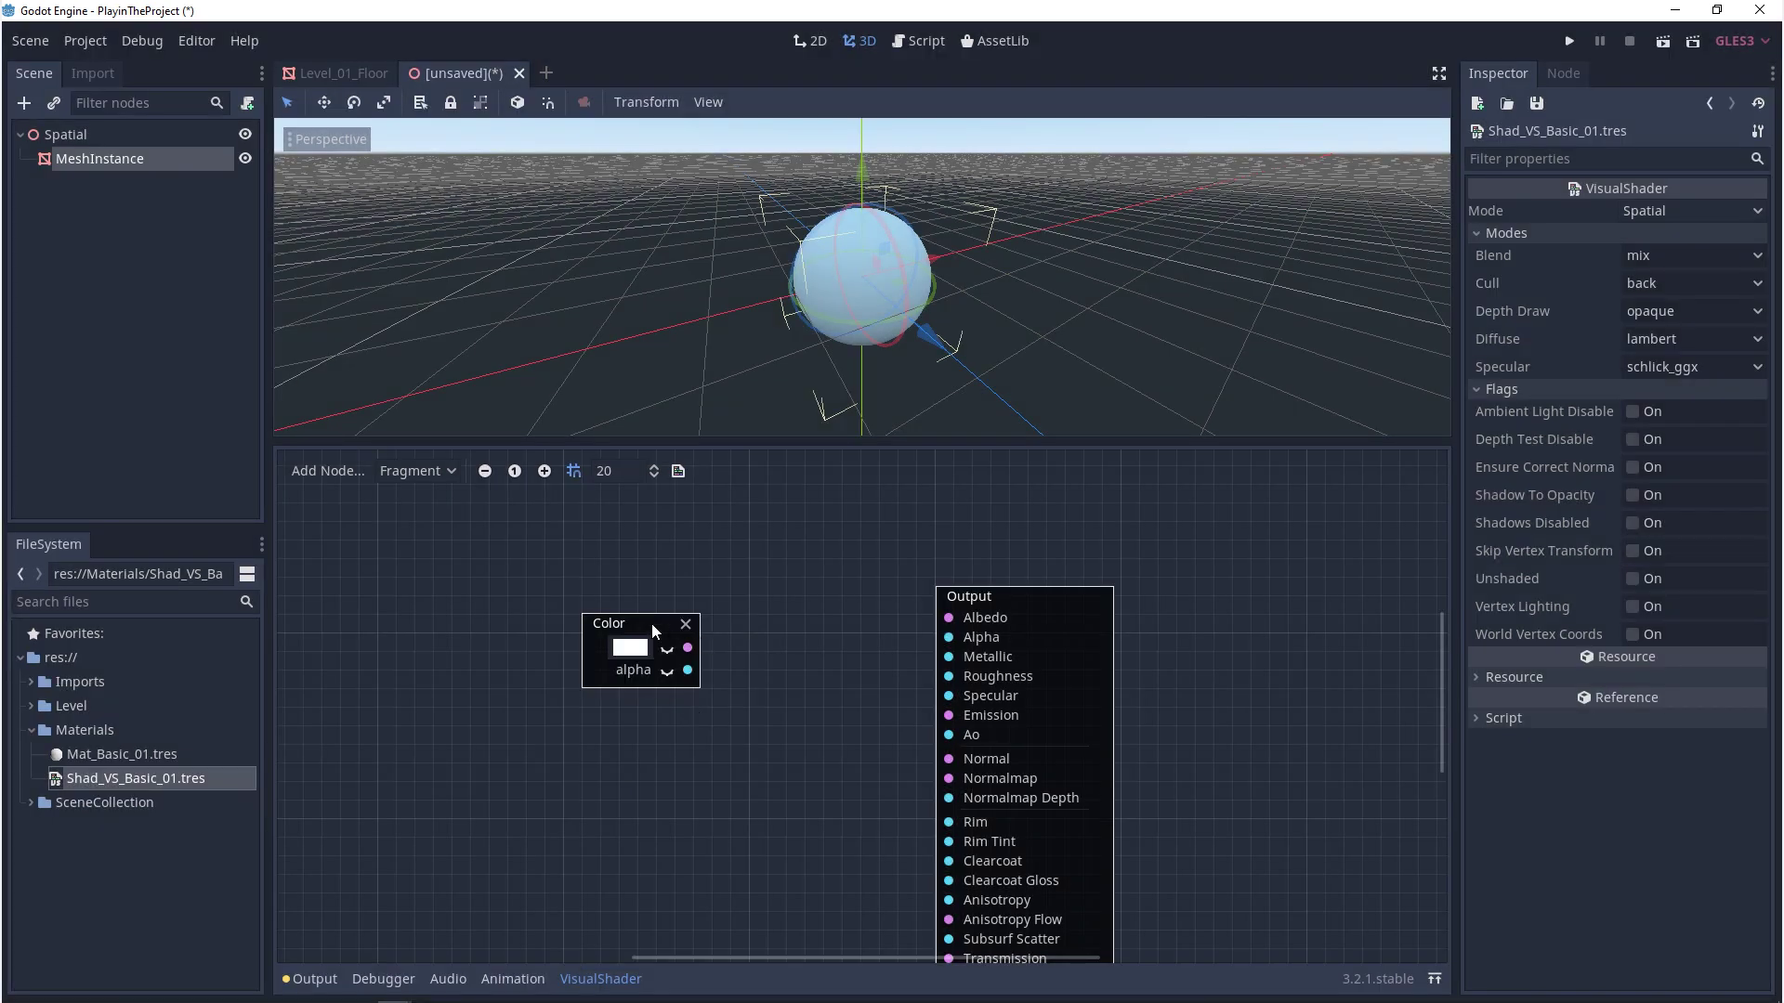
pyautogui.moveTo(654, 630); pyautogui.dragTo(955, 616)
# - Add a ScalarConstant node plus a duplicate, wiring the lower one to Roughness
pyautogui.rightClick(683, 739)
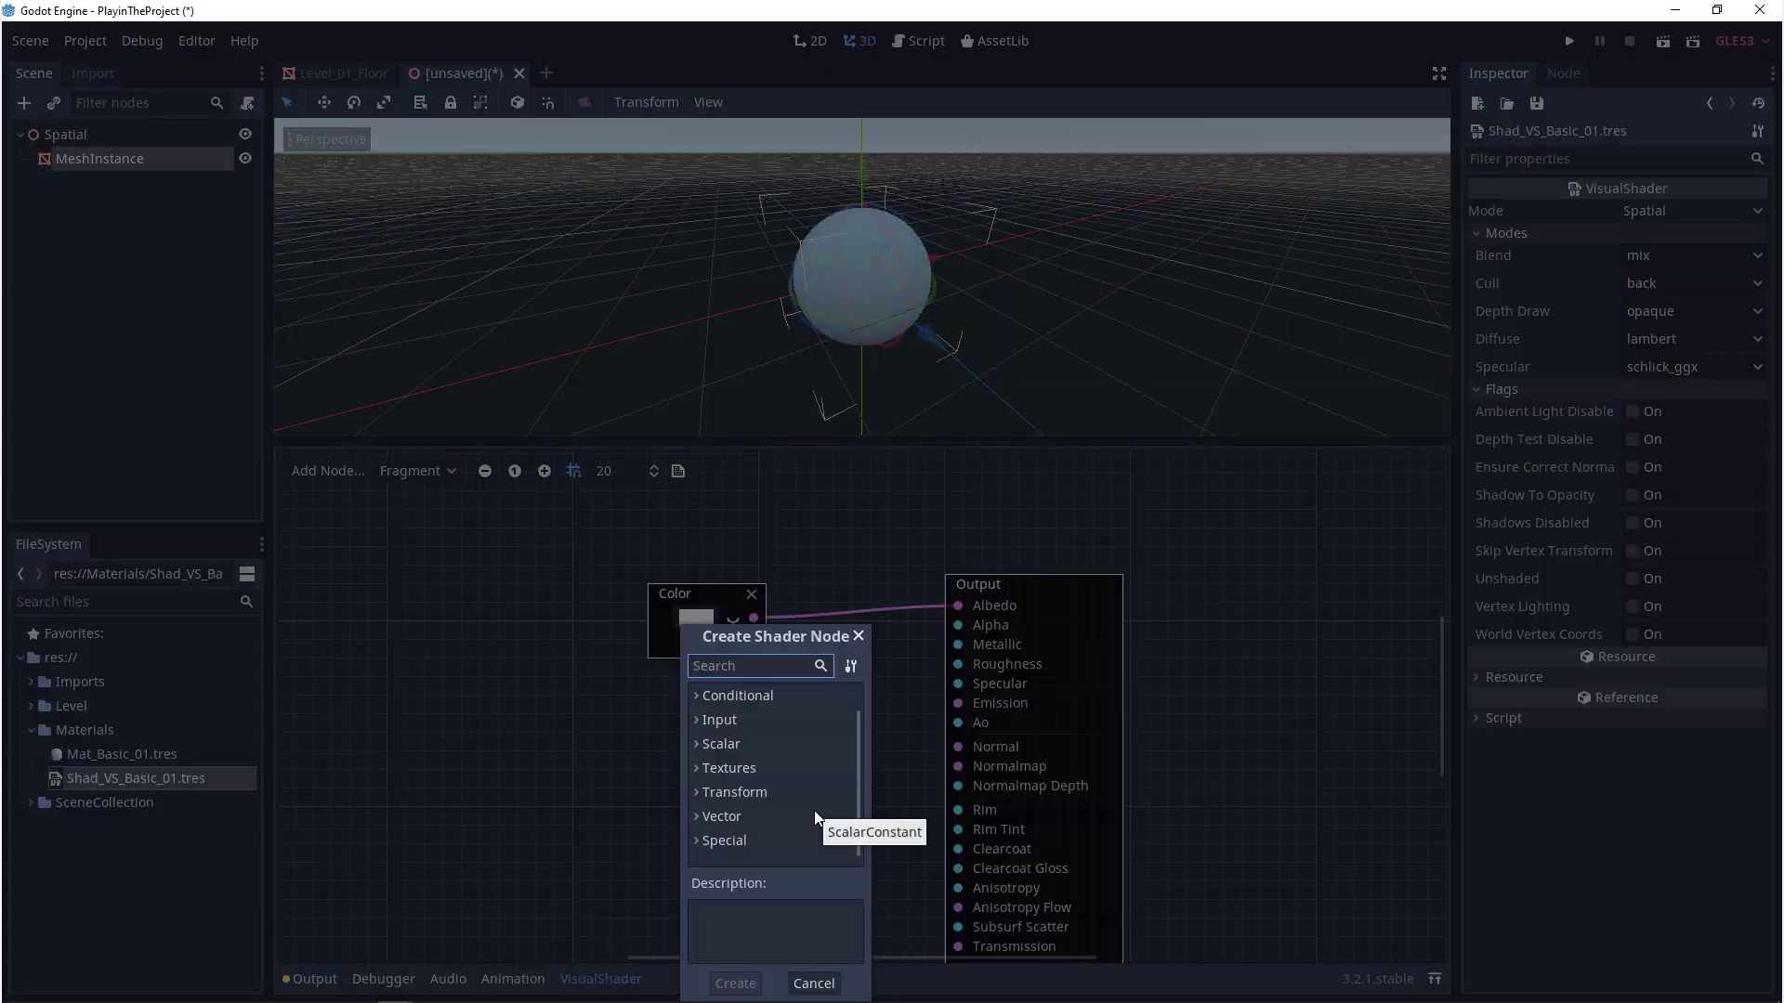
pyautogui.write('scalar')
pyautogui.press('Return')
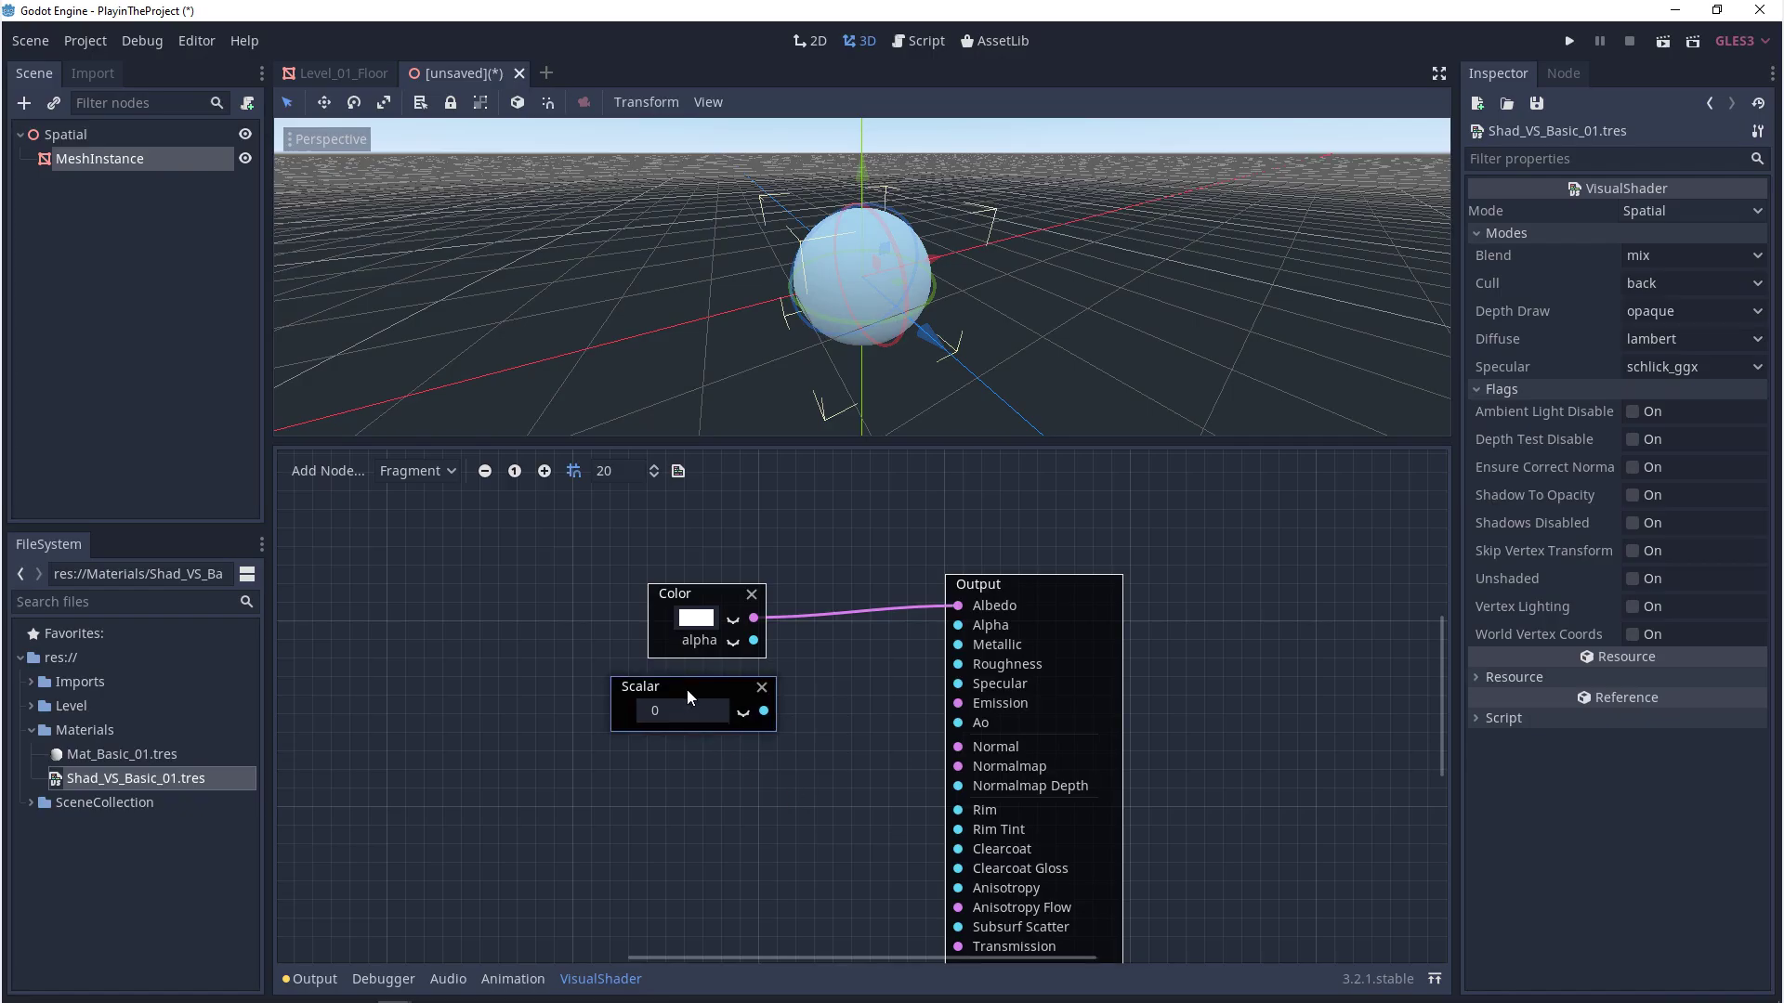
pyautogui.hotkey('ctrl', 'd')
pyautogui.moveTo(692, 695); pyautogui.dragTo(958, 645)
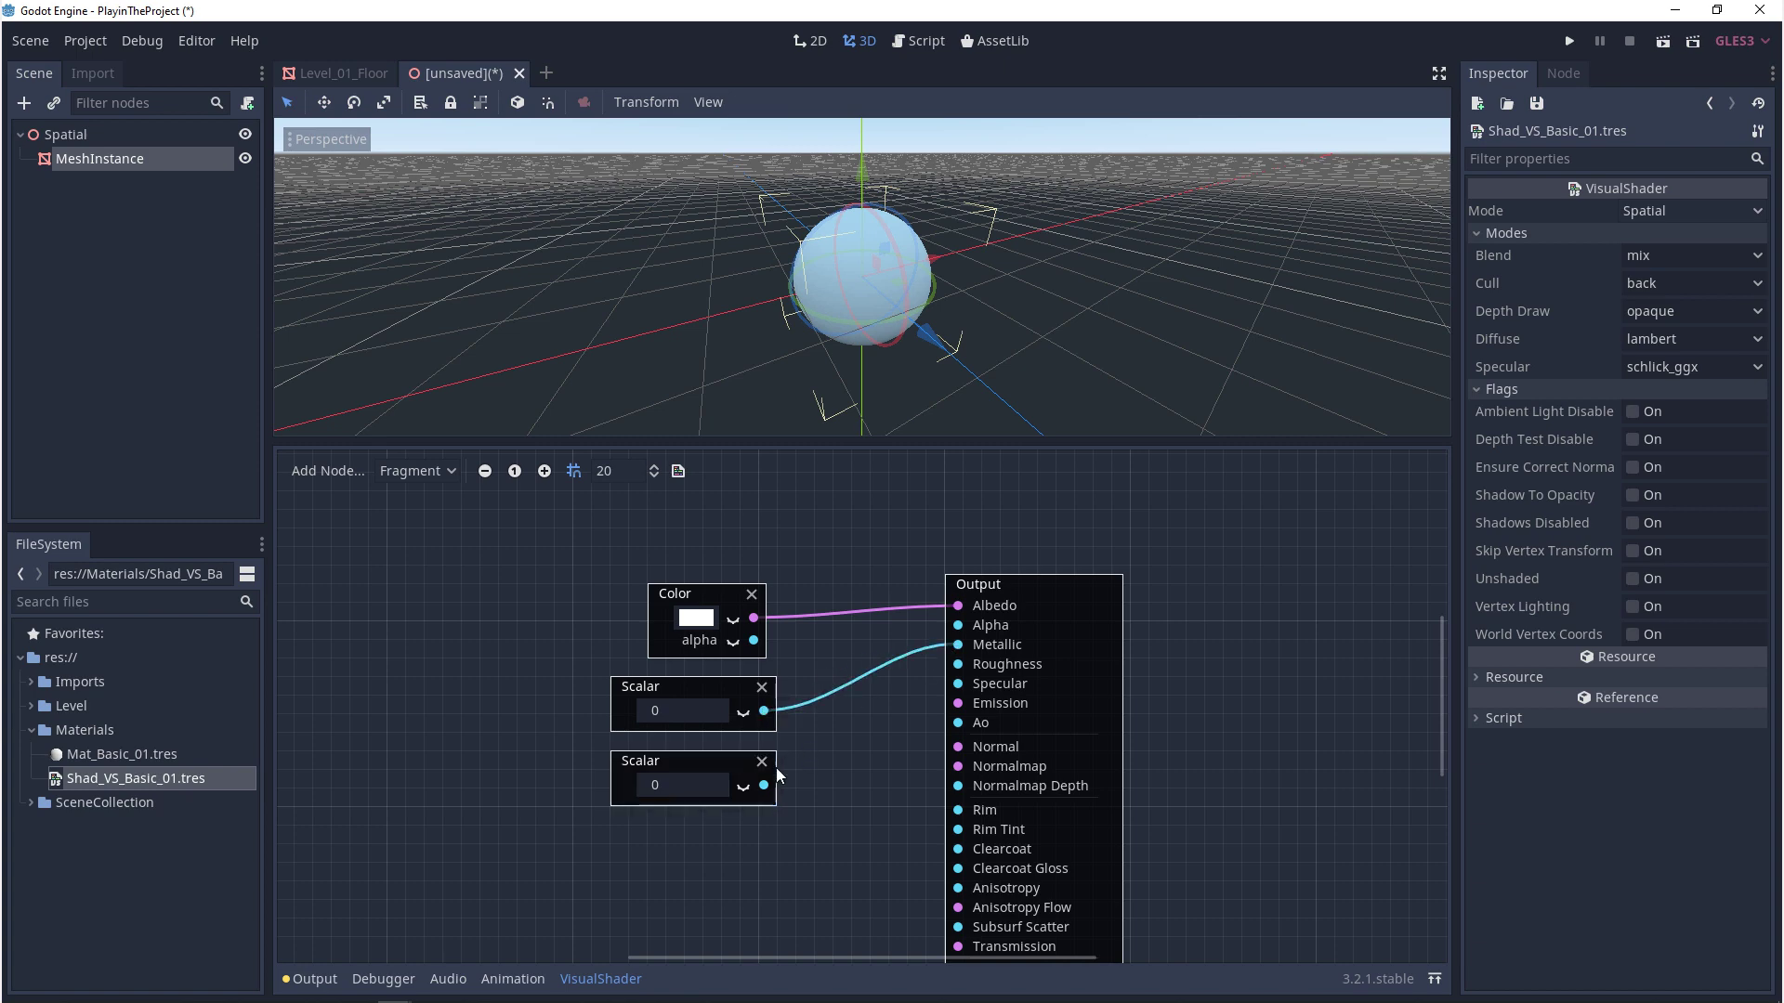
pyautogui.moveTo(765, 785); pyautogui.dragTo(957, 656)
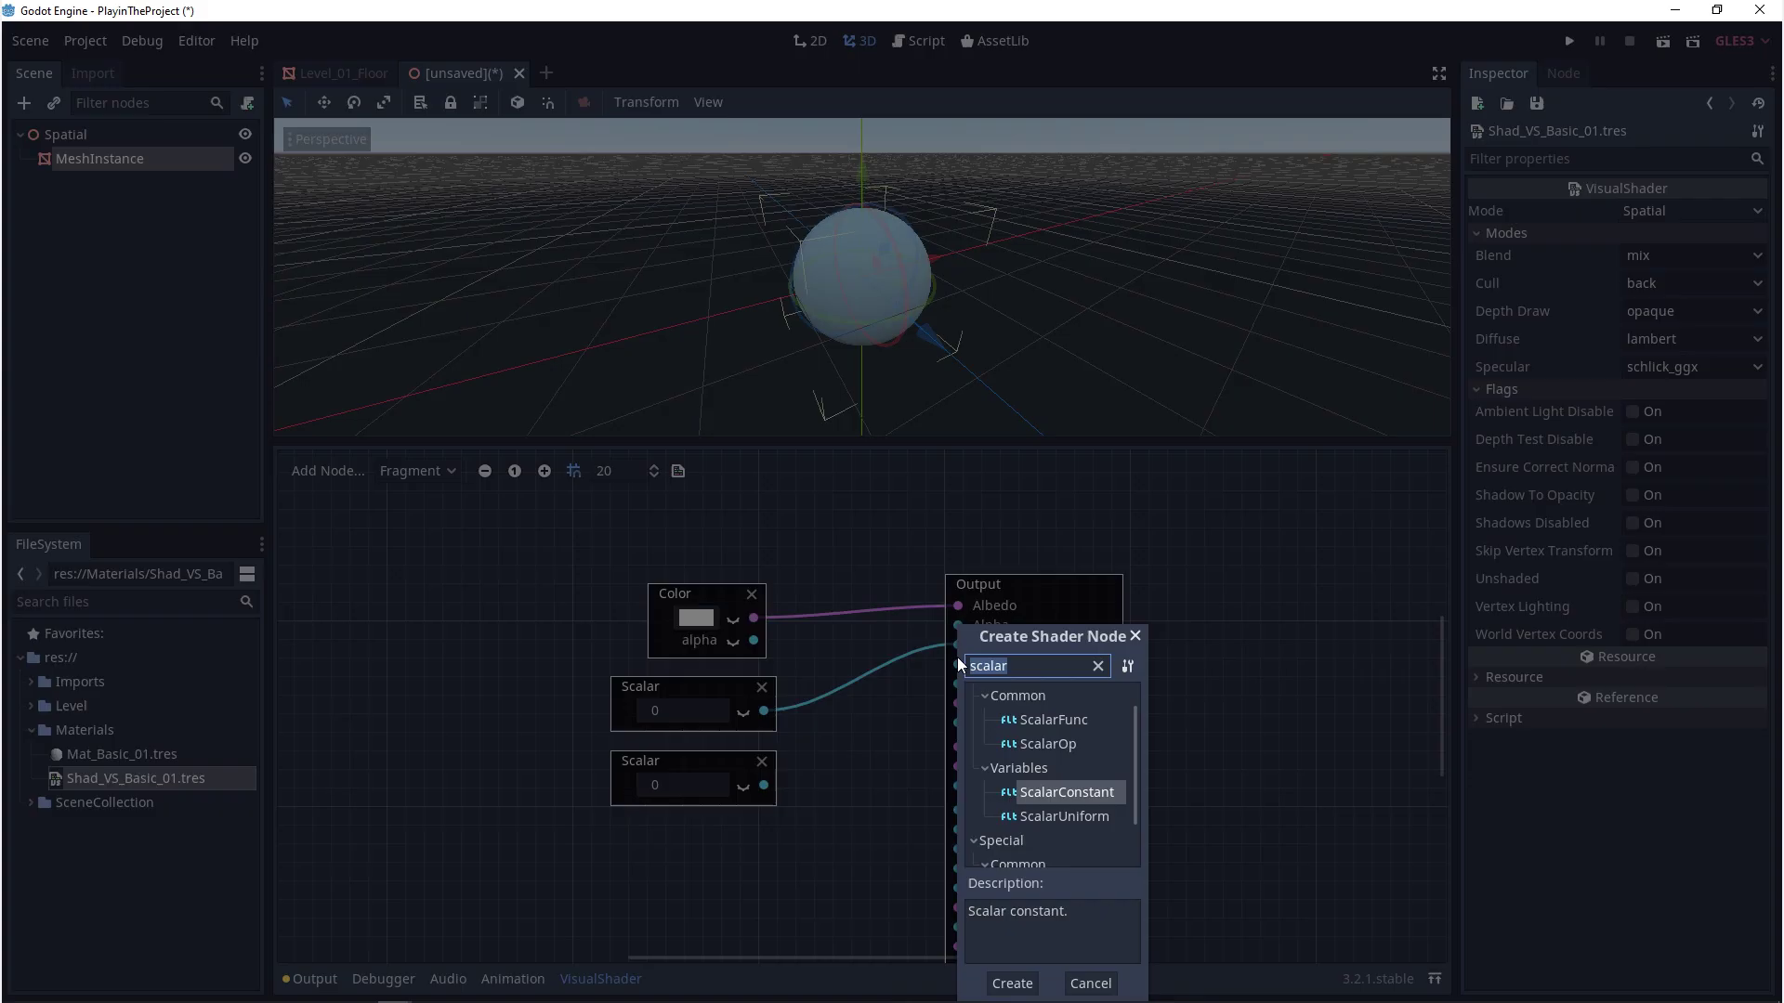
pyautogui.click(864, 739)
pyautogui.moveTo(764, 785); pyautogui.dragTo(958, 664)
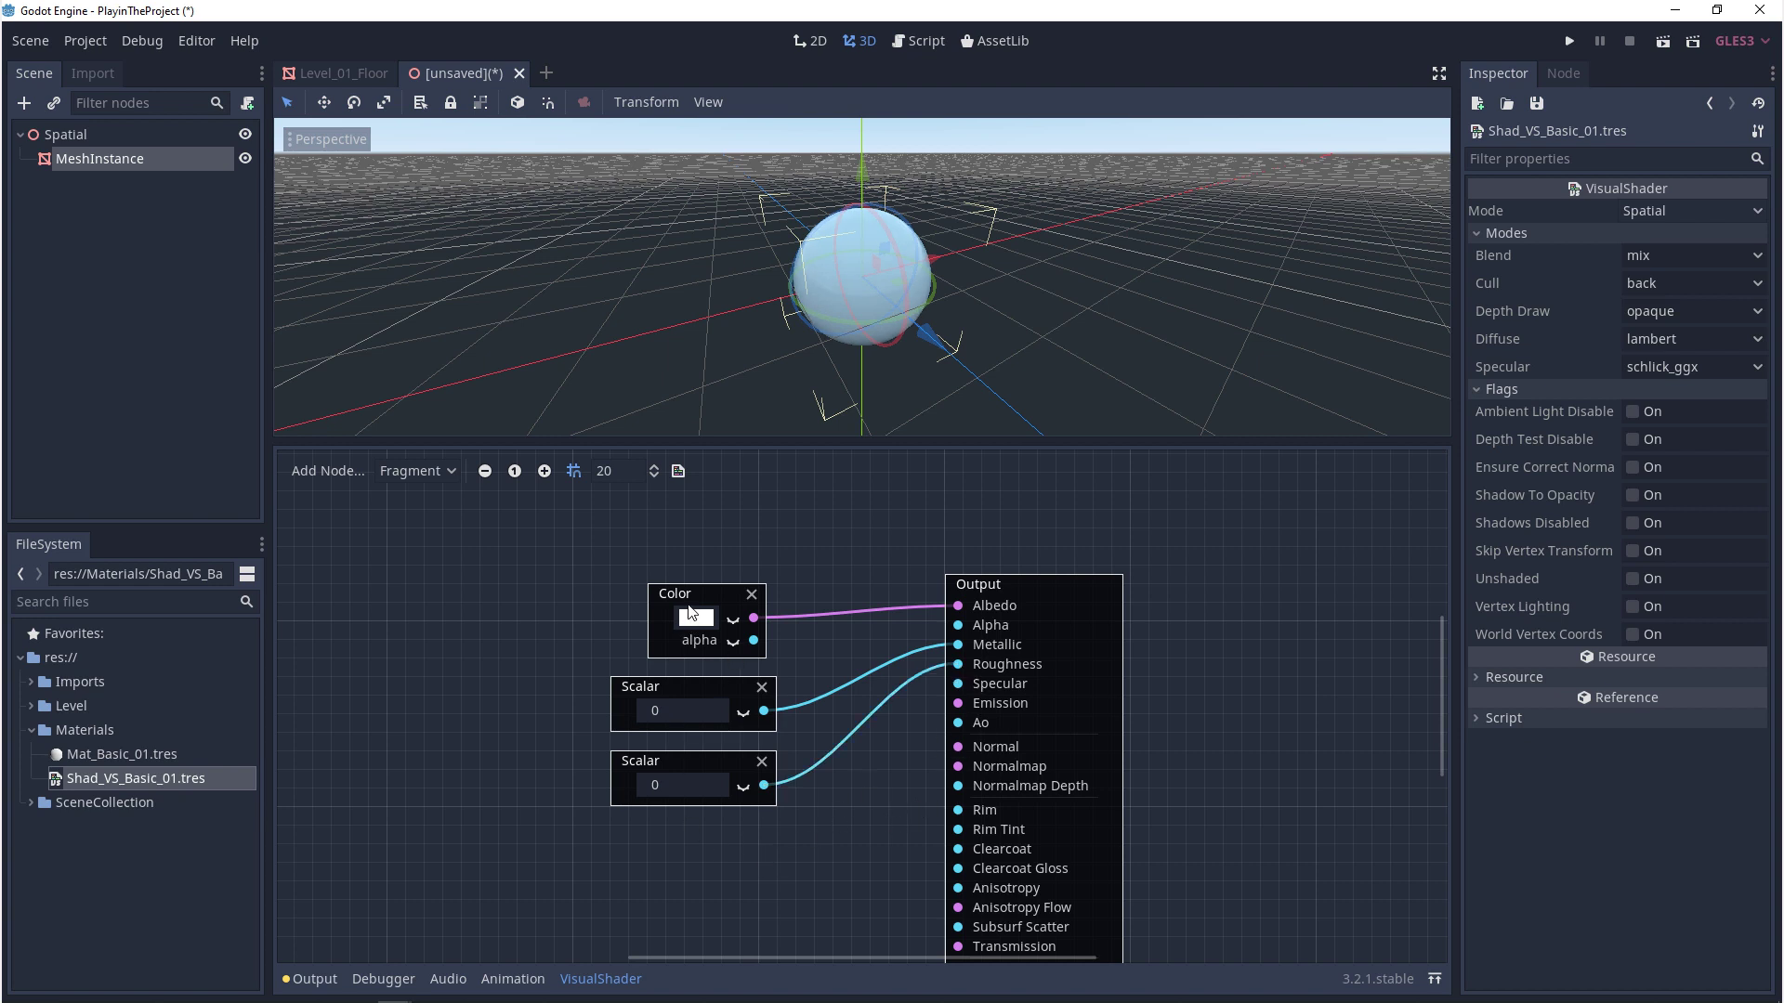
# - Duplicate the Color node and place the copy below the Scalar nodes
pyautogui.click(720, 650)
pyautogui.hotkey('ctrl', 'v')
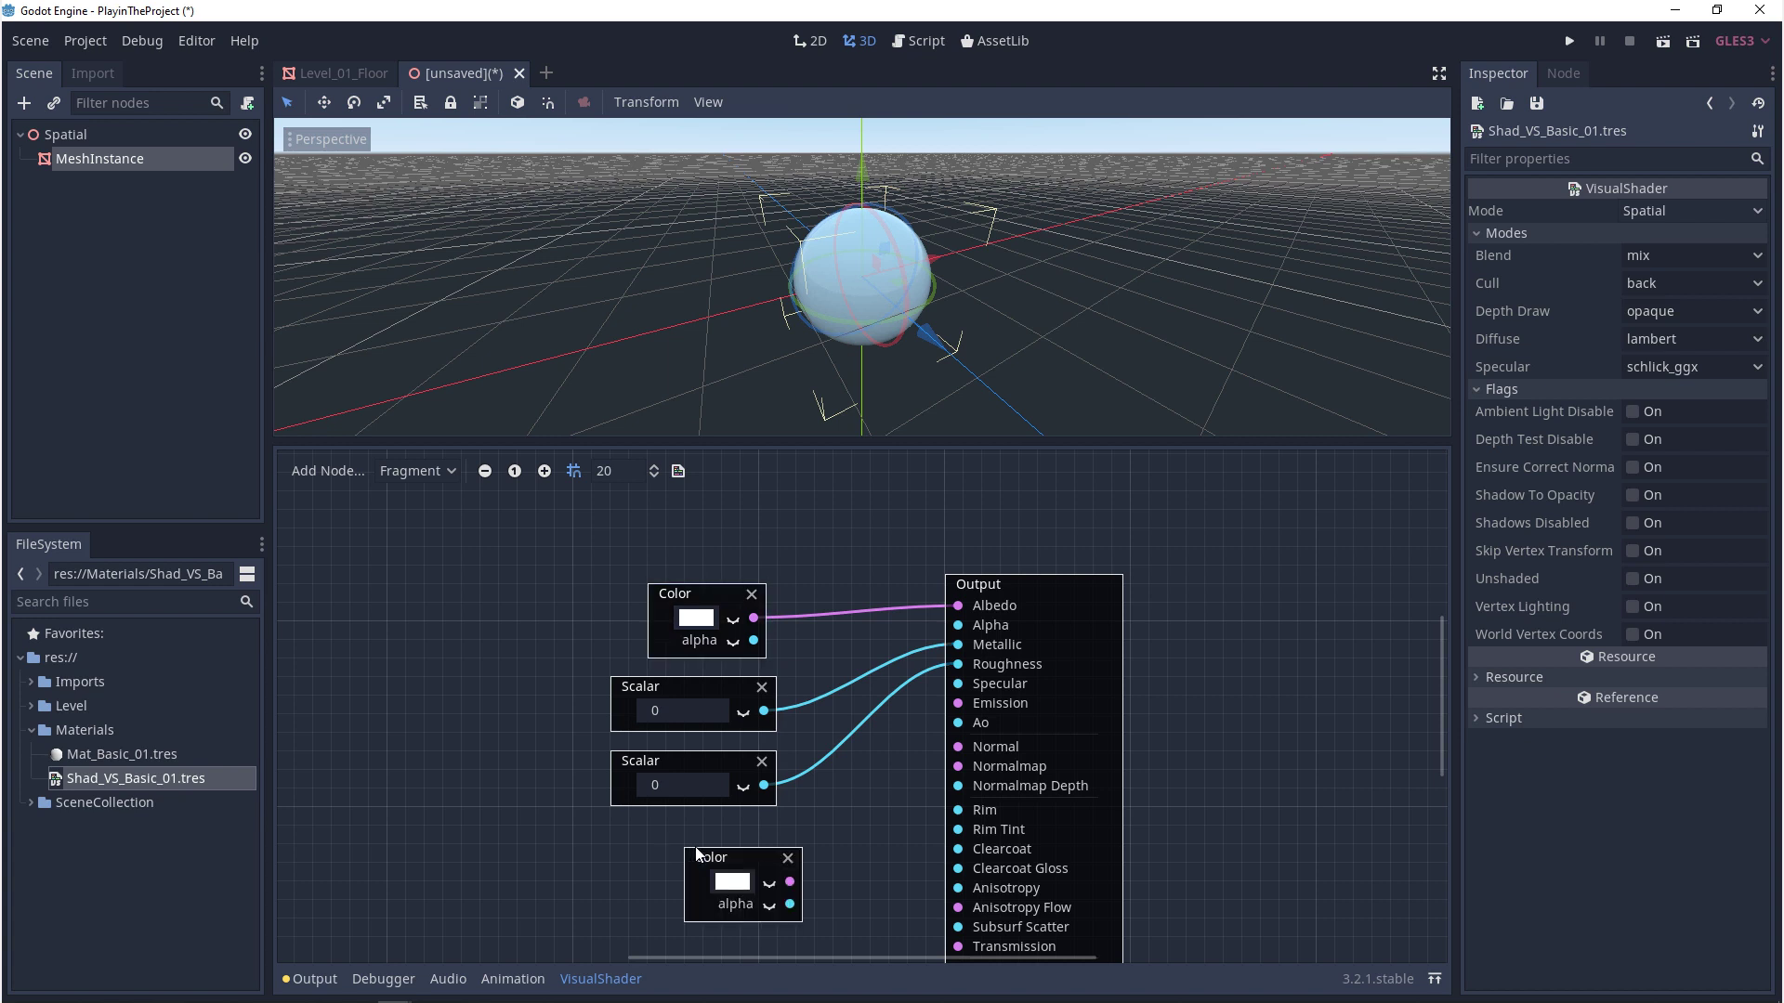
pyautogui.moveTo(751, 849); pyautogui.dragTo(958, 703)
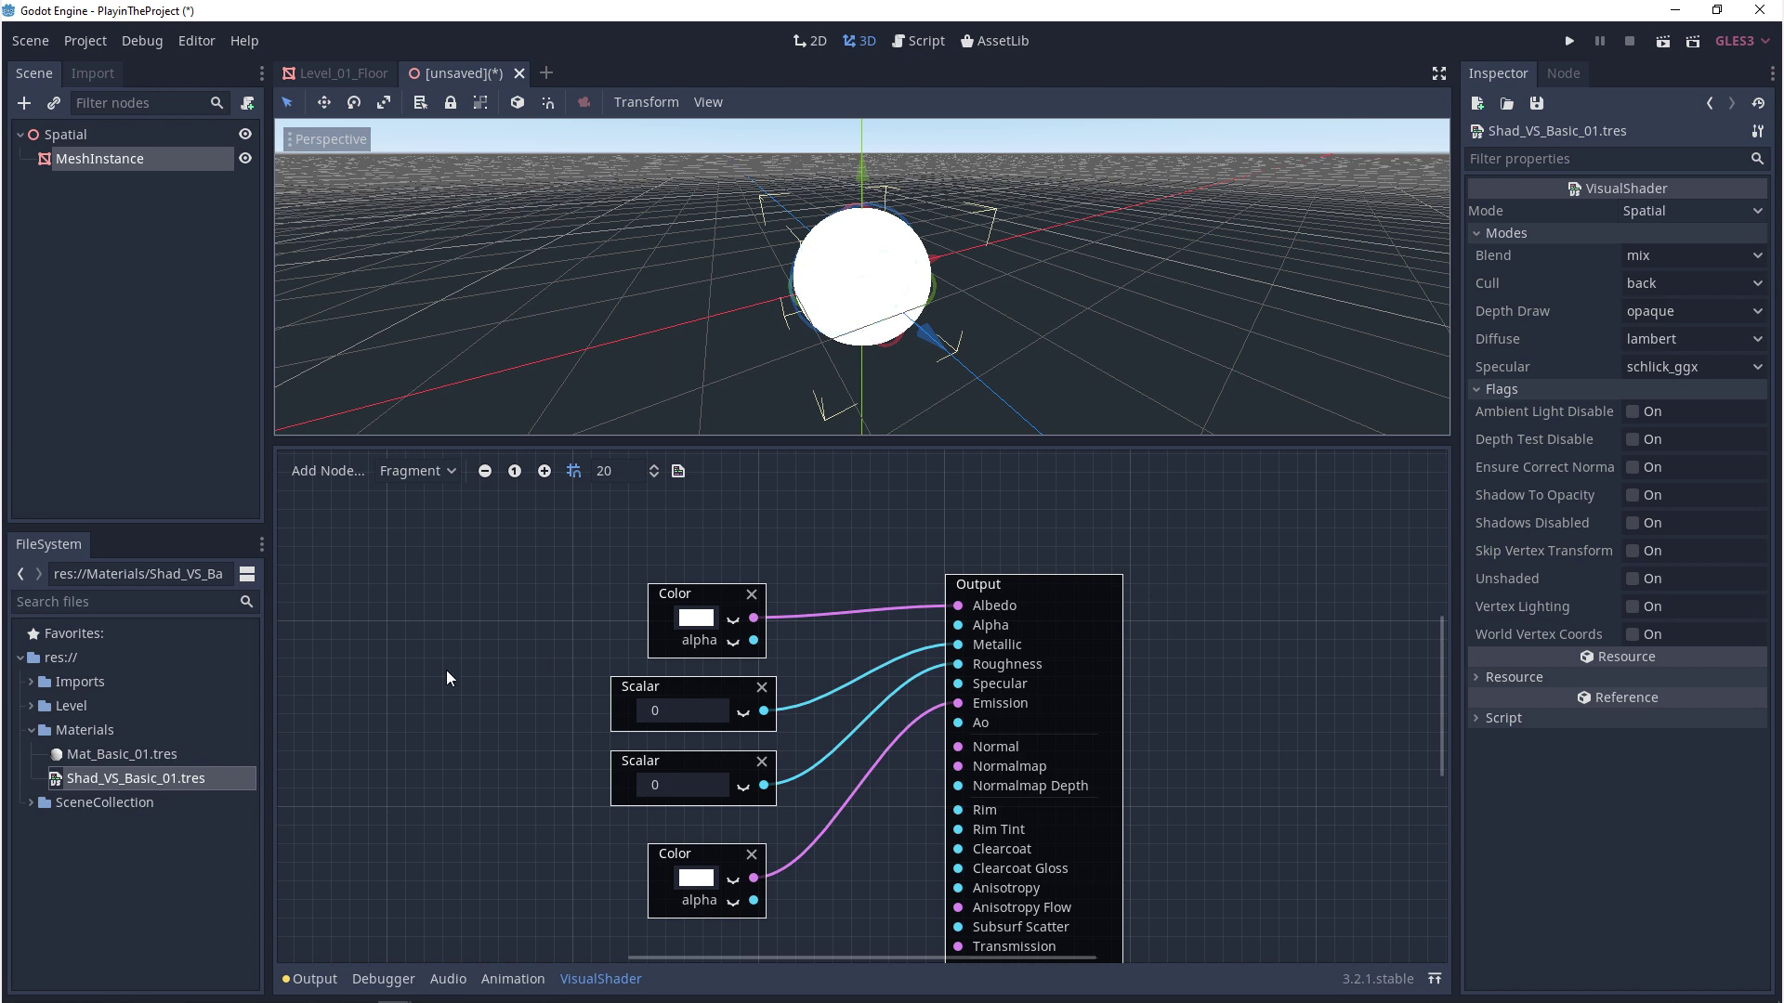
pyautogui.click(97, 754)
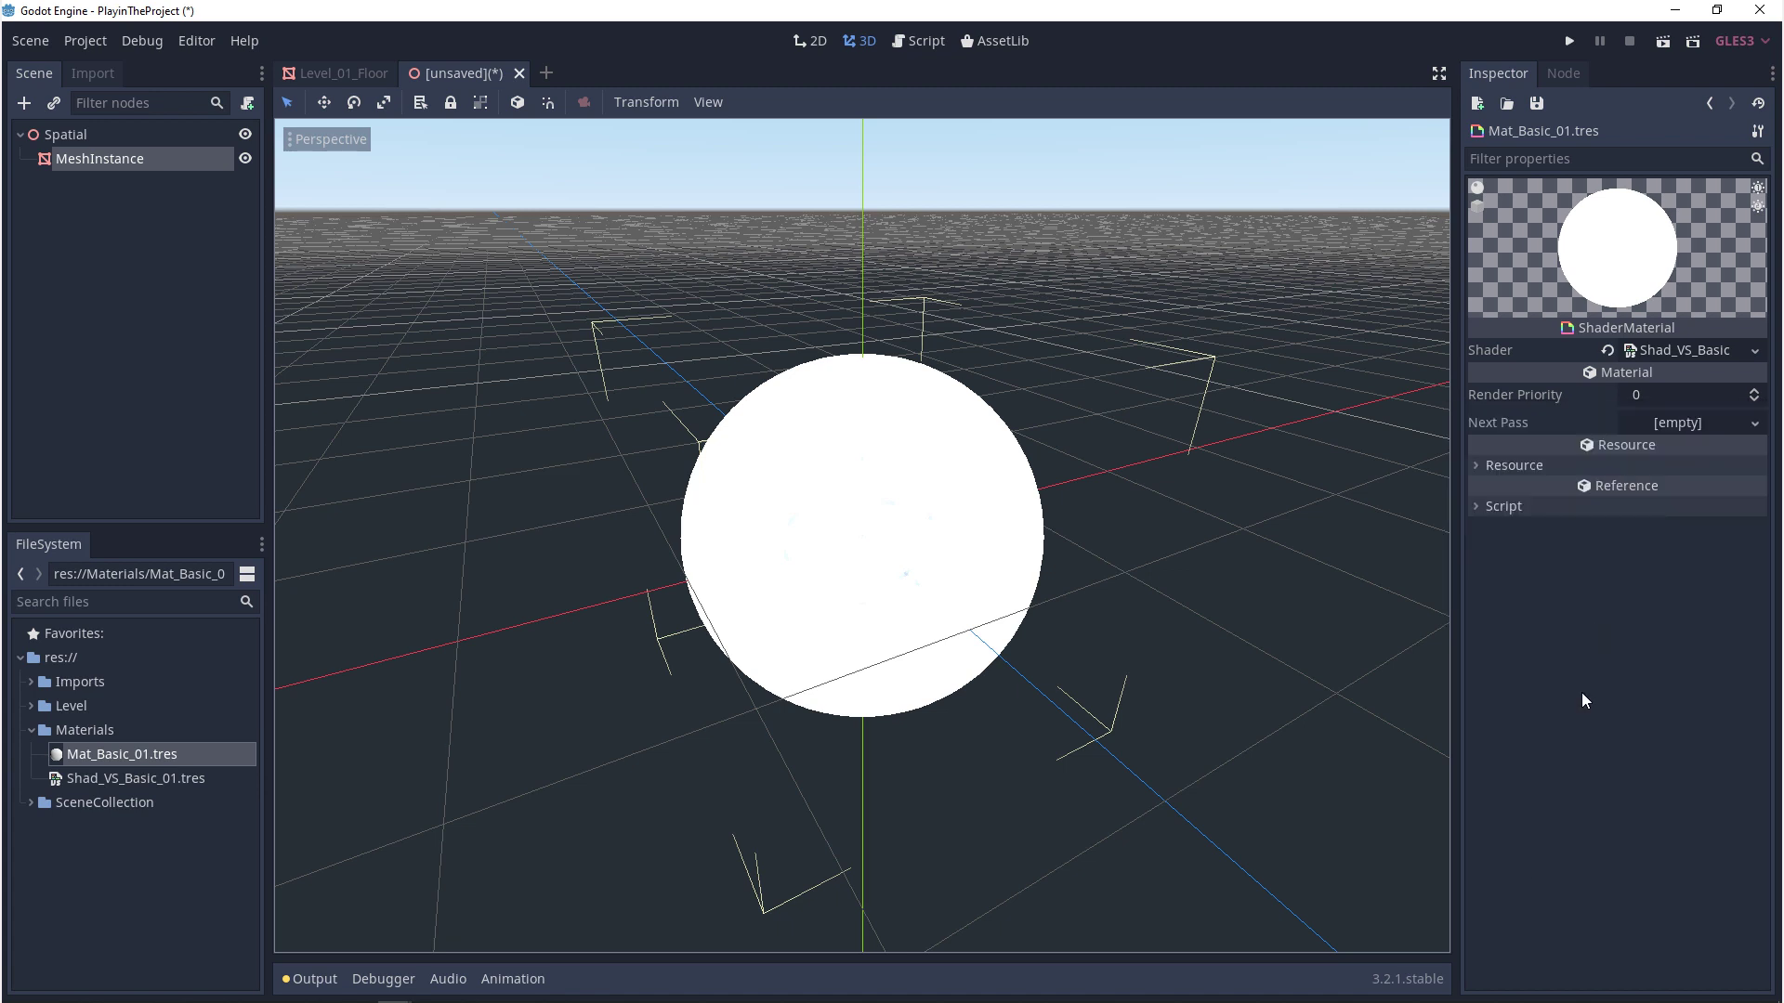
pyautogui.click(114, 778)
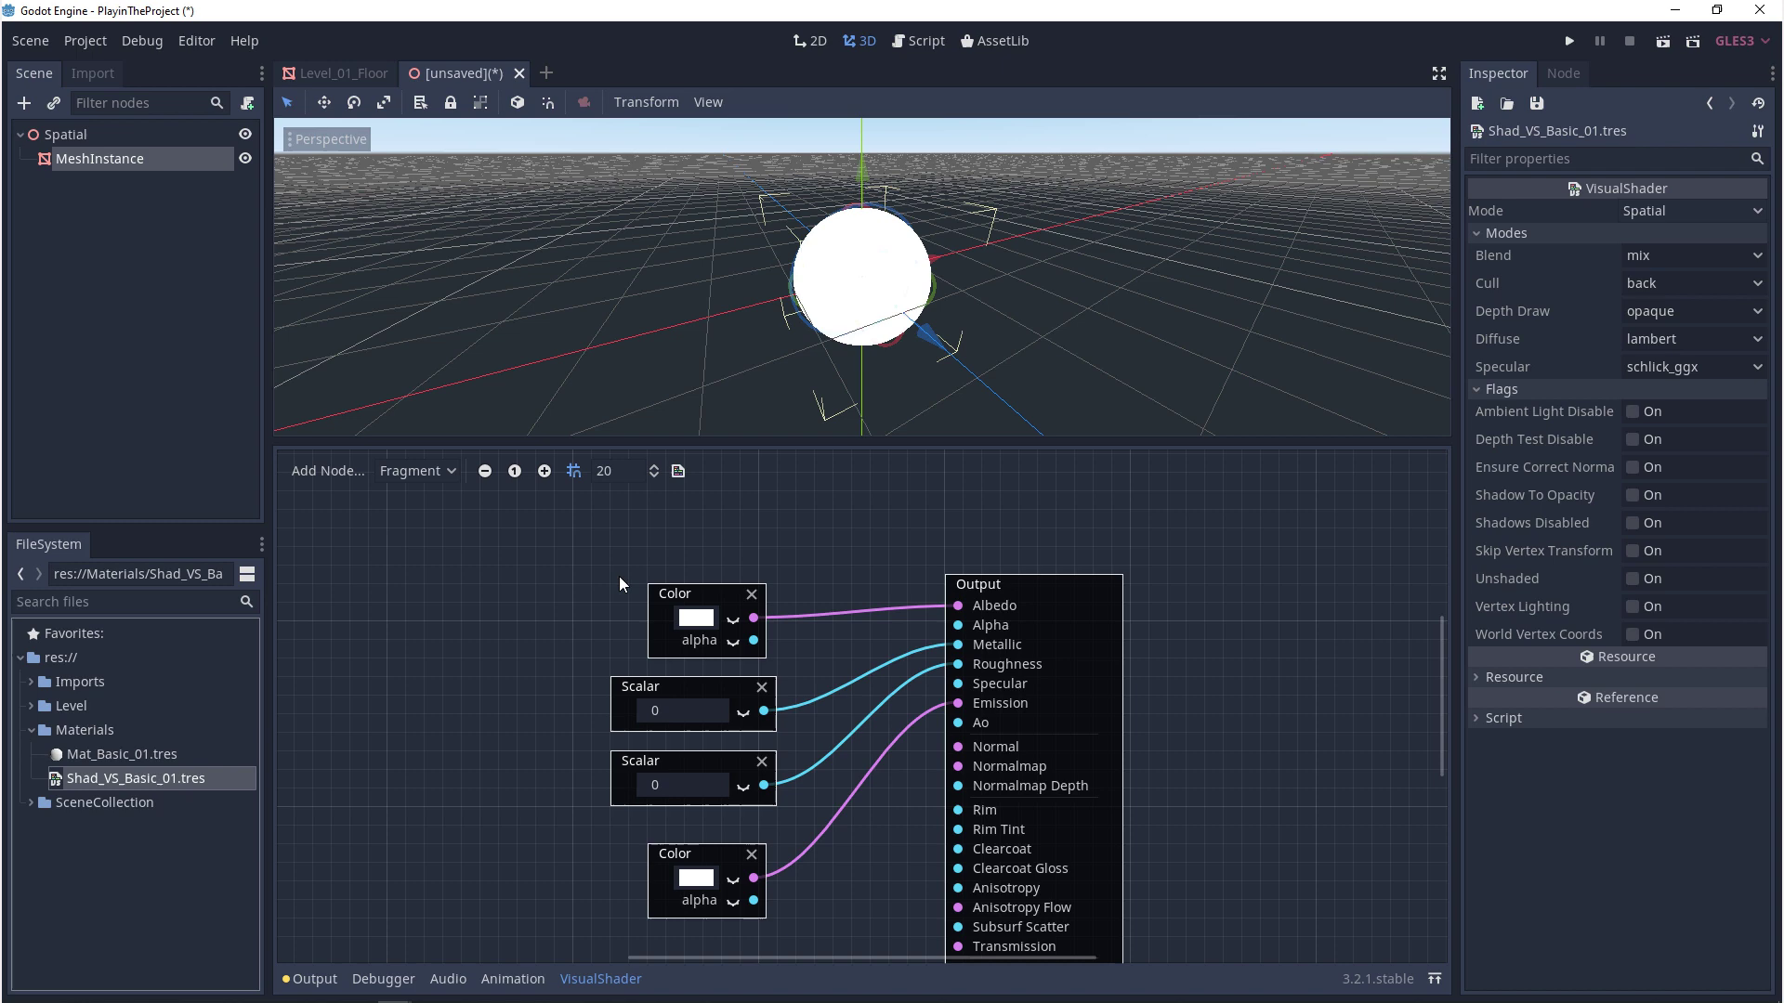
# - Add a ScalarUniform node and a ColorUniform node at the graph's left side
pyautogui.rightClick(446, 628)
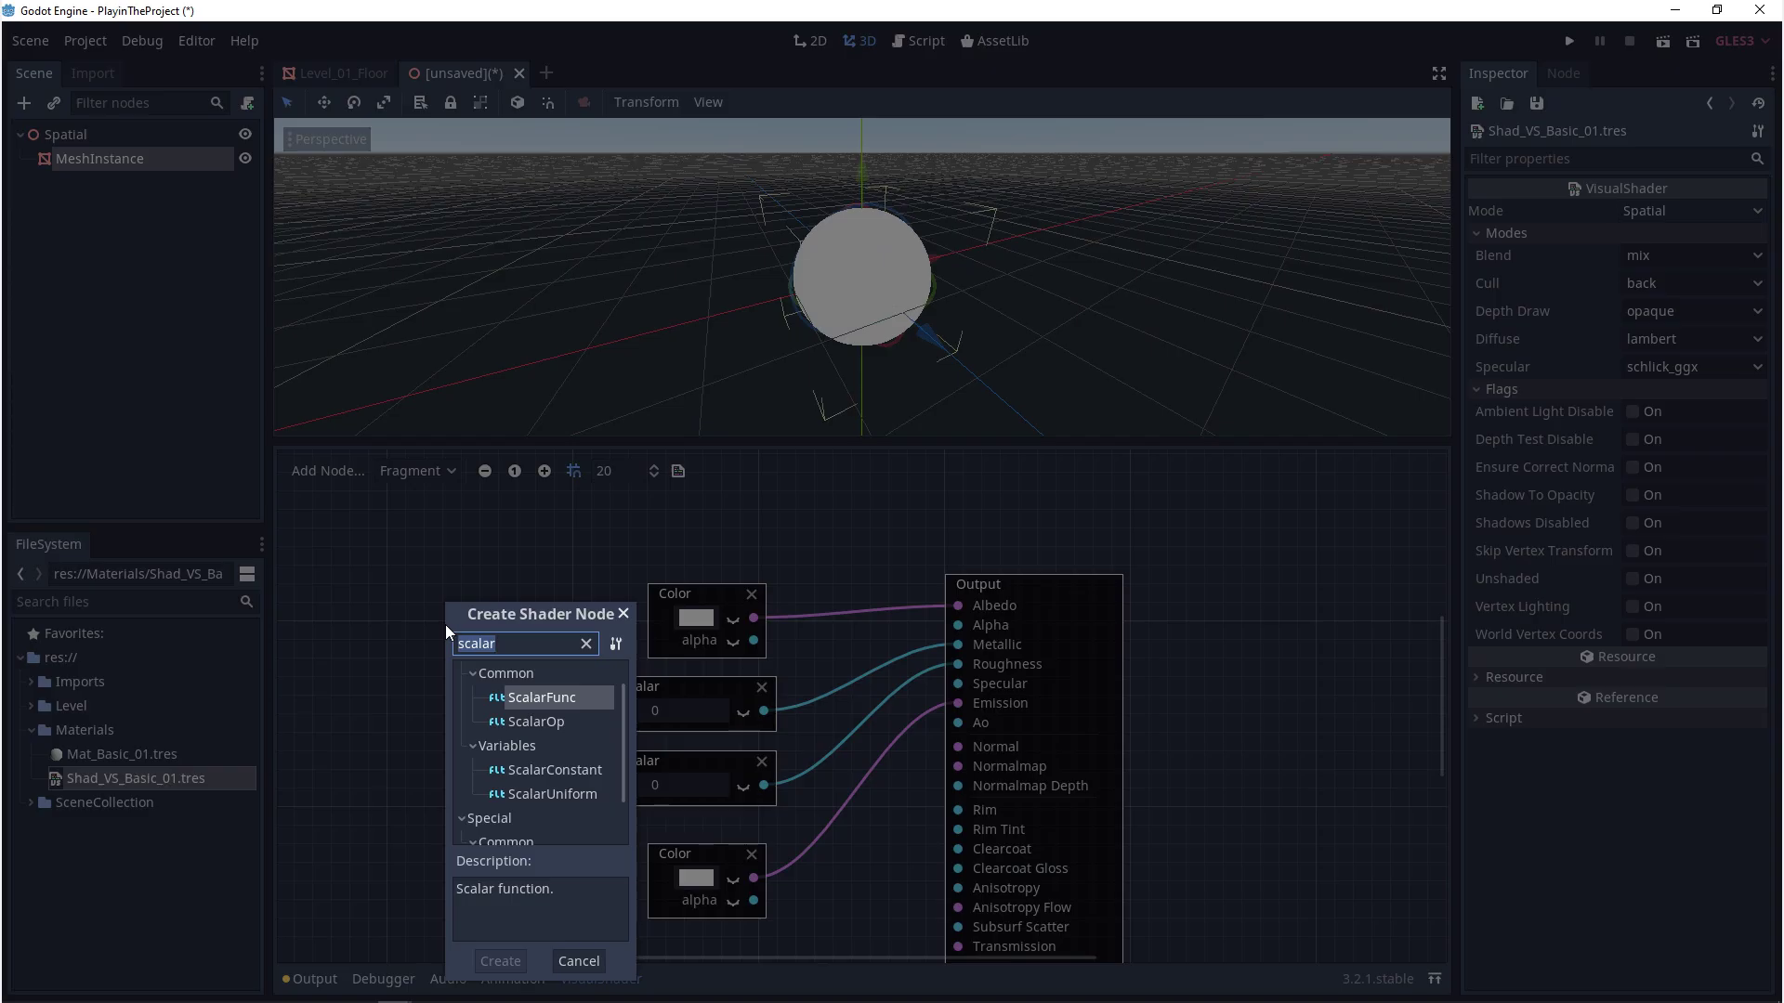
pyautogui.doubleClick(539, 794)
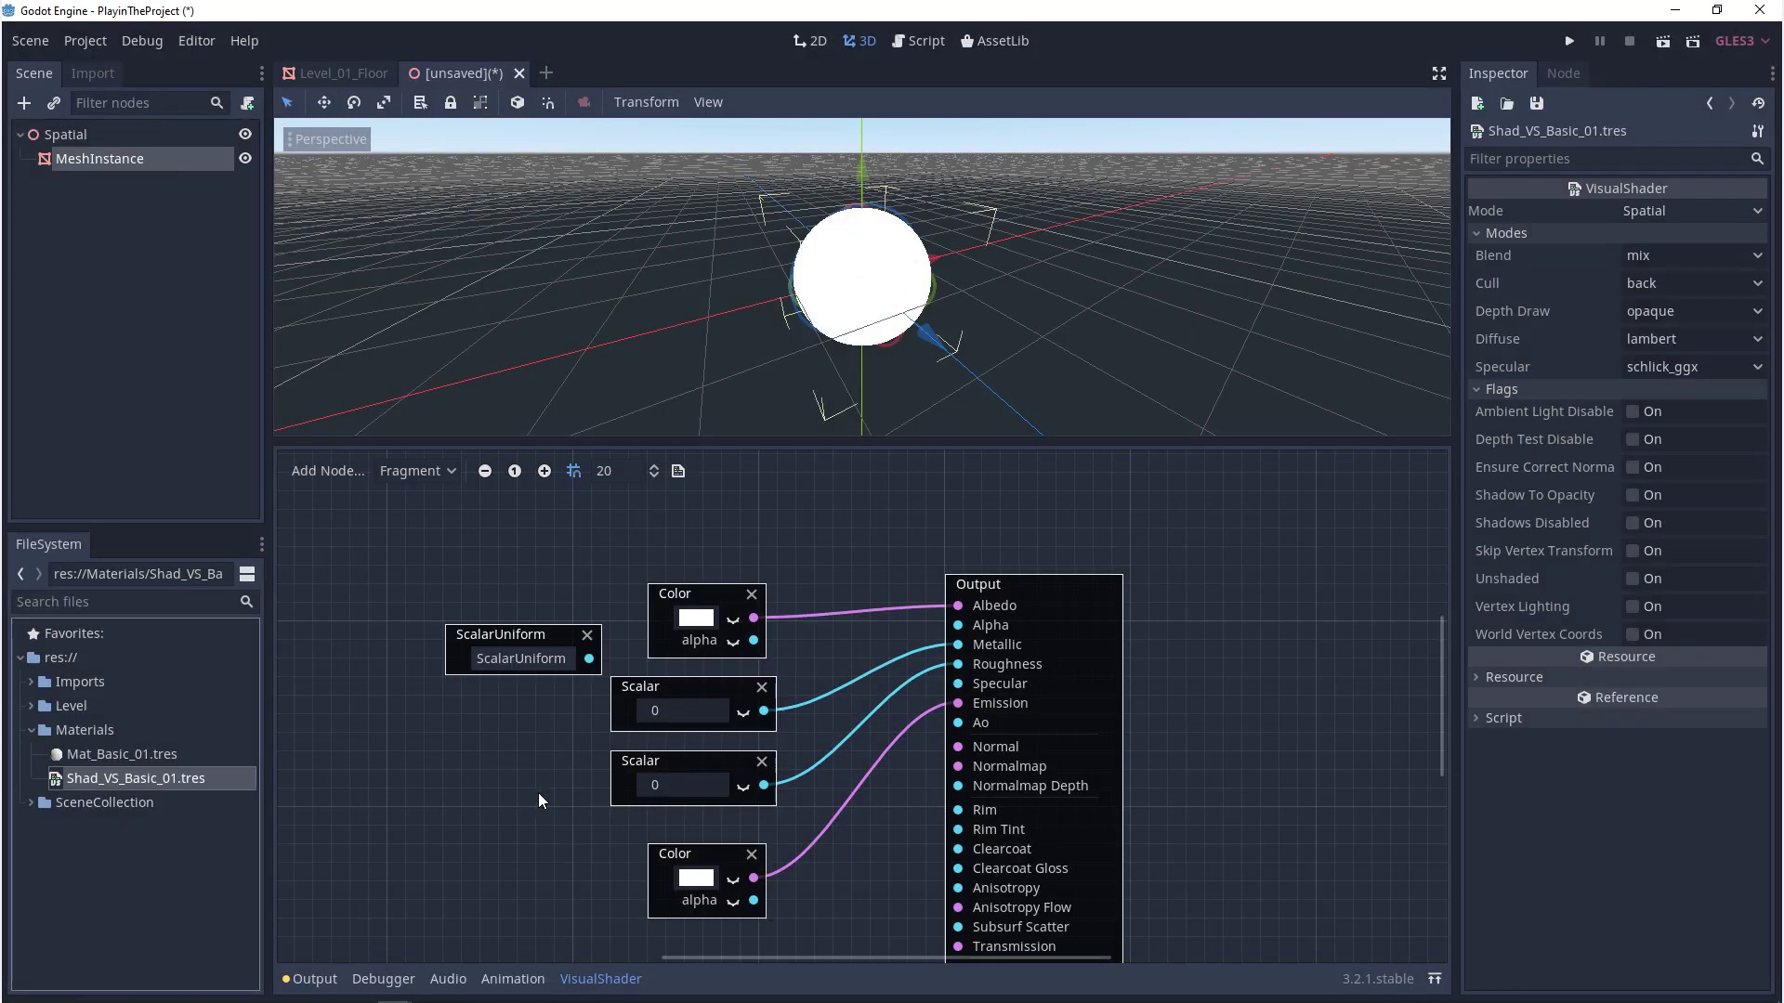
pyautogui.moveTo(537, 636); pyautogui.dragTo(442, 742)
pyautogui.rightClick(418, 588)
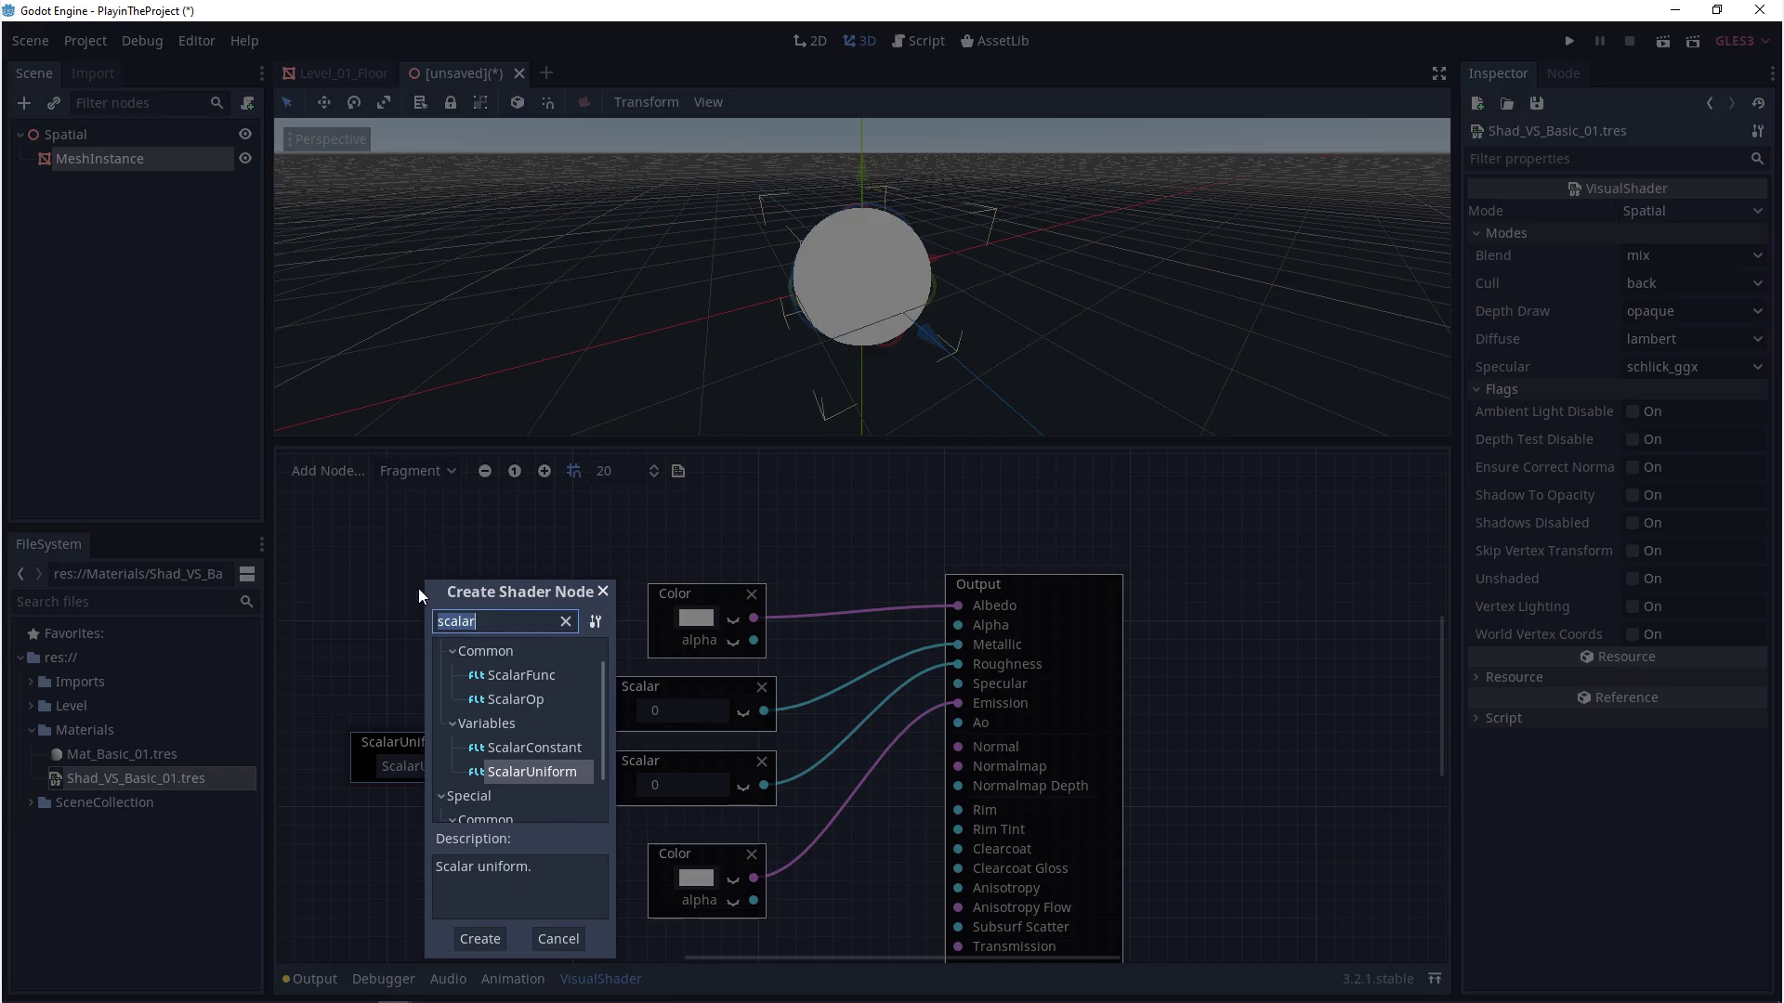
pyautogui.write('color')
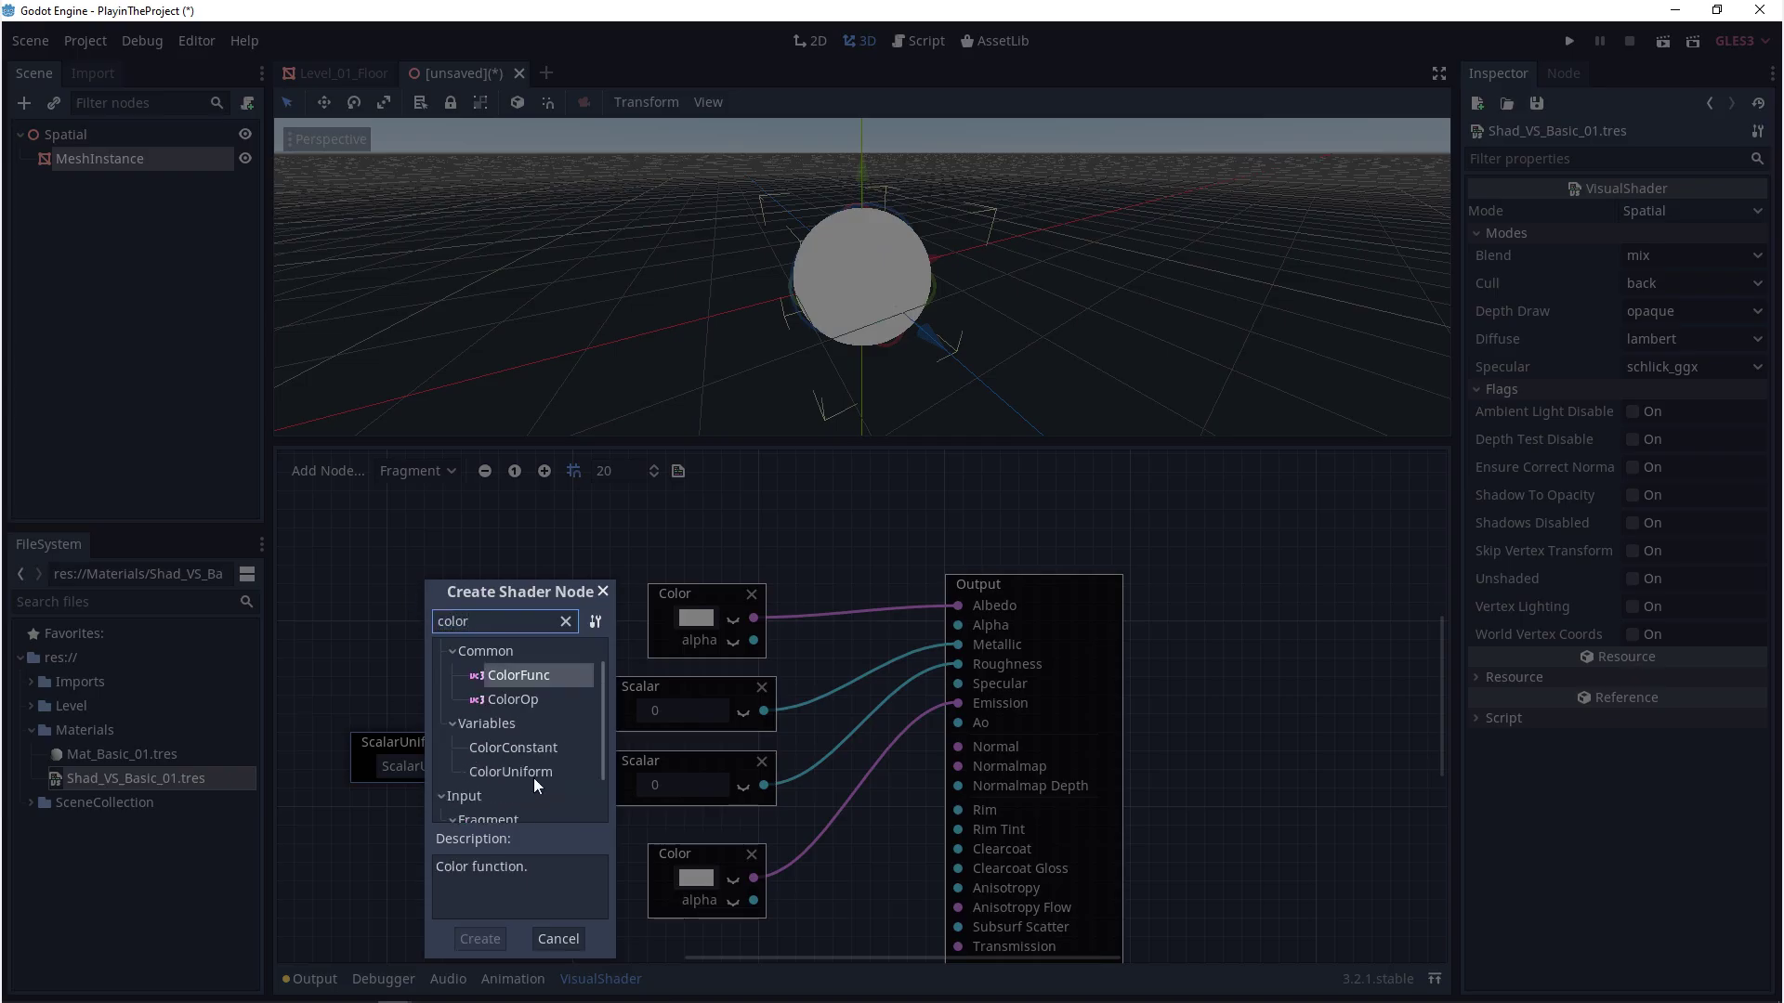
pyautogui.doubleClick(537, 771)
pyautogui.moveTo(500, 608); pyautogui.dragTo(439, 576)
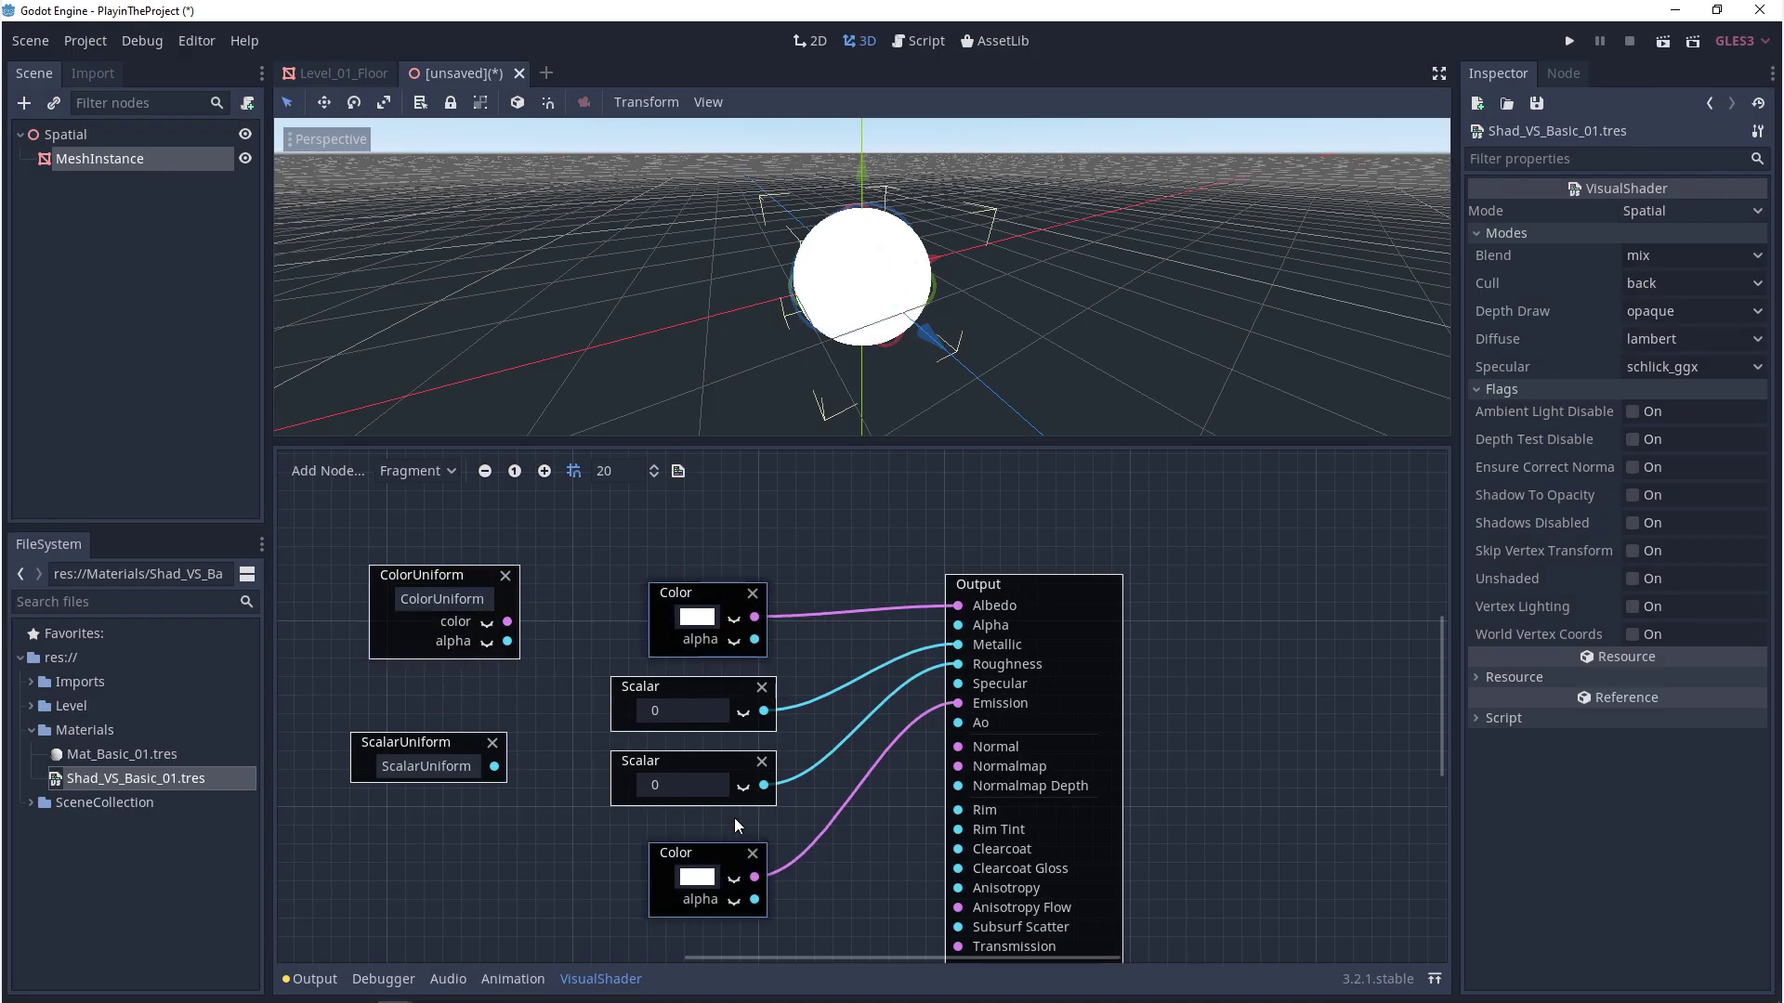
# - Delete the old Color and Scalar constants and duplicate both uniform nodes
pyautogui.moveTo(834, 928); pyautogui.dragTo(652, 597)
pyautogui.press('Delete')
pyautogui.moveTo(604, 823); pyautogui.dragTo(338, 535)
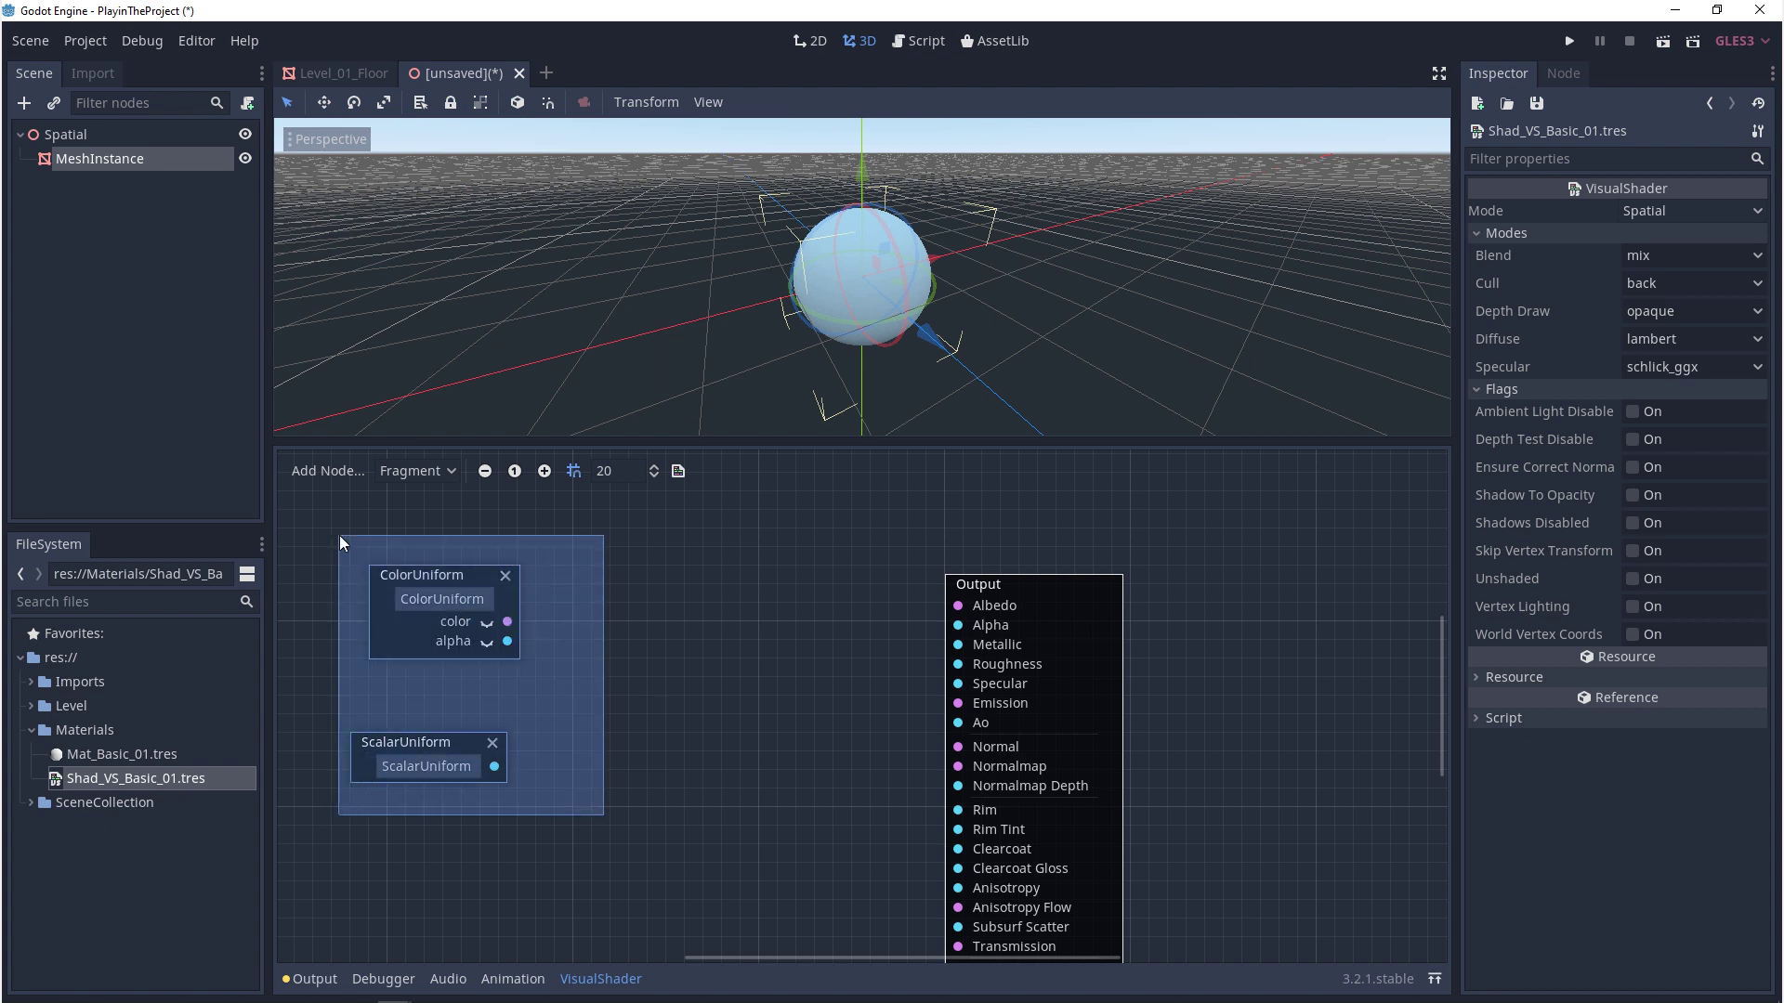
pyautogui.hotkey('ctrl', 'c')
pyautogui.hotkey('ctrl', 'v')
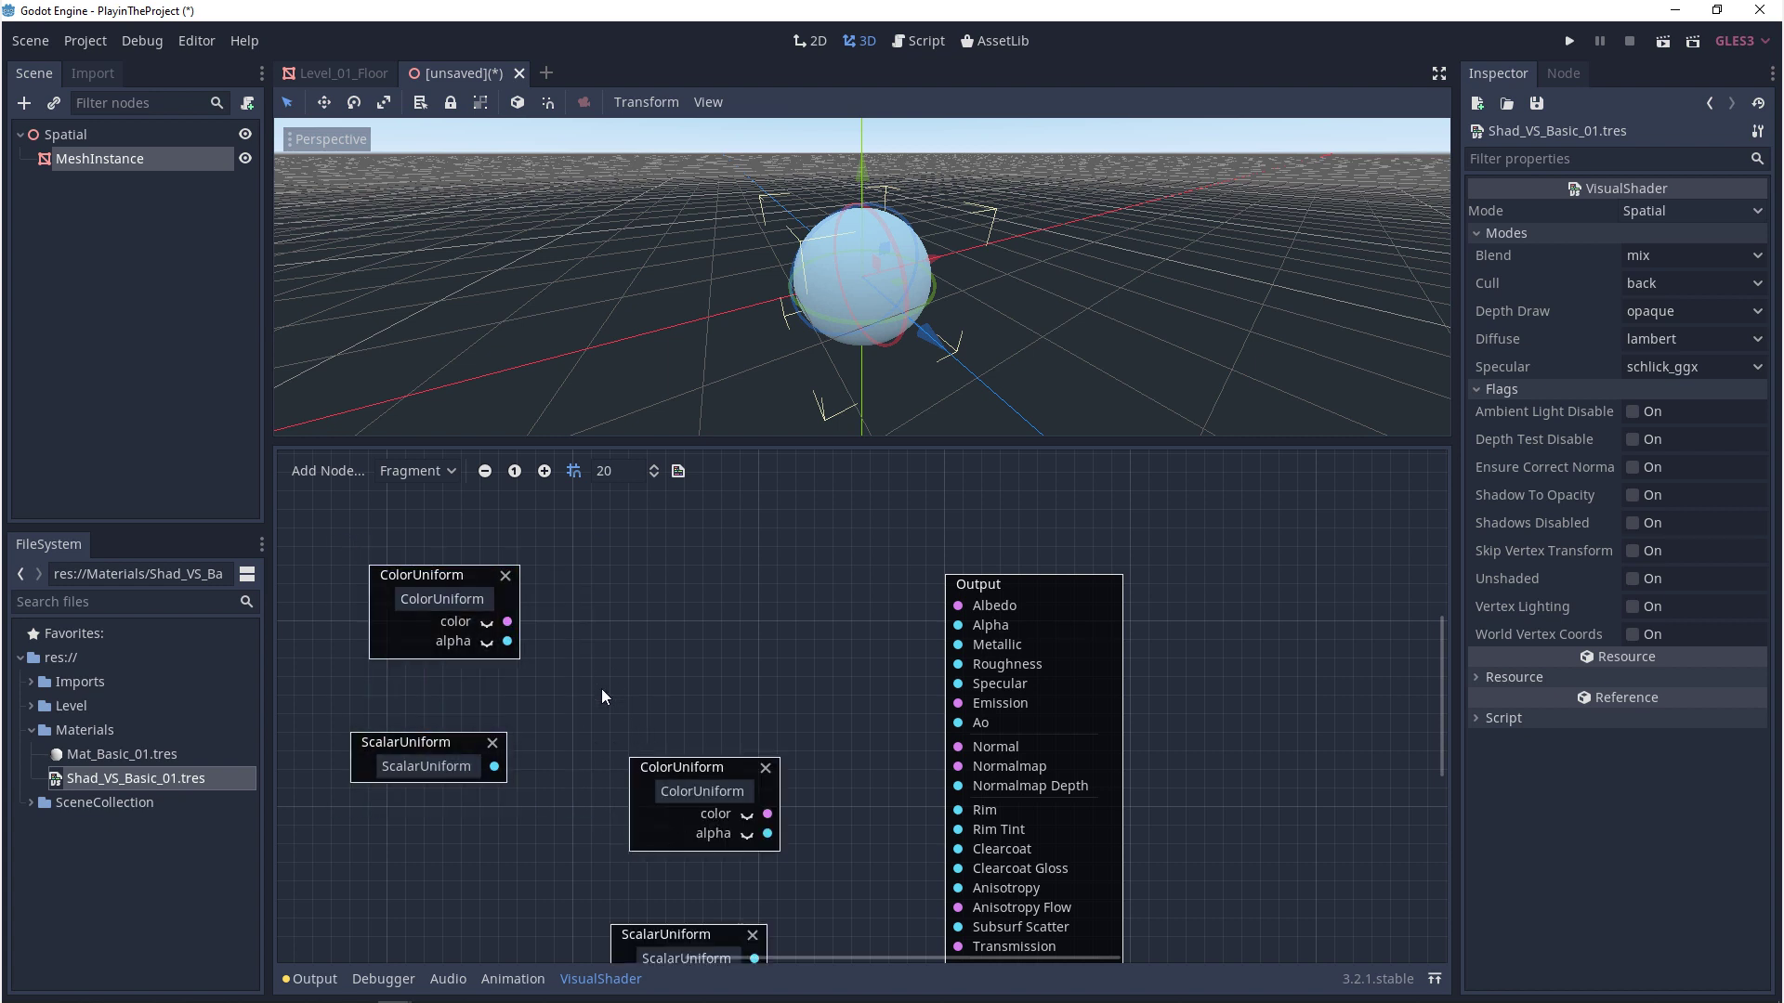
pyautogui.scroll(-1, 446, 562)
# - Name the first ColorUniform 'Albedo' and the first ScalarUniform 'Metallic Intensity'
pyautogui.moveTo(432, 554); pyautogui.dragTo(952, 585)
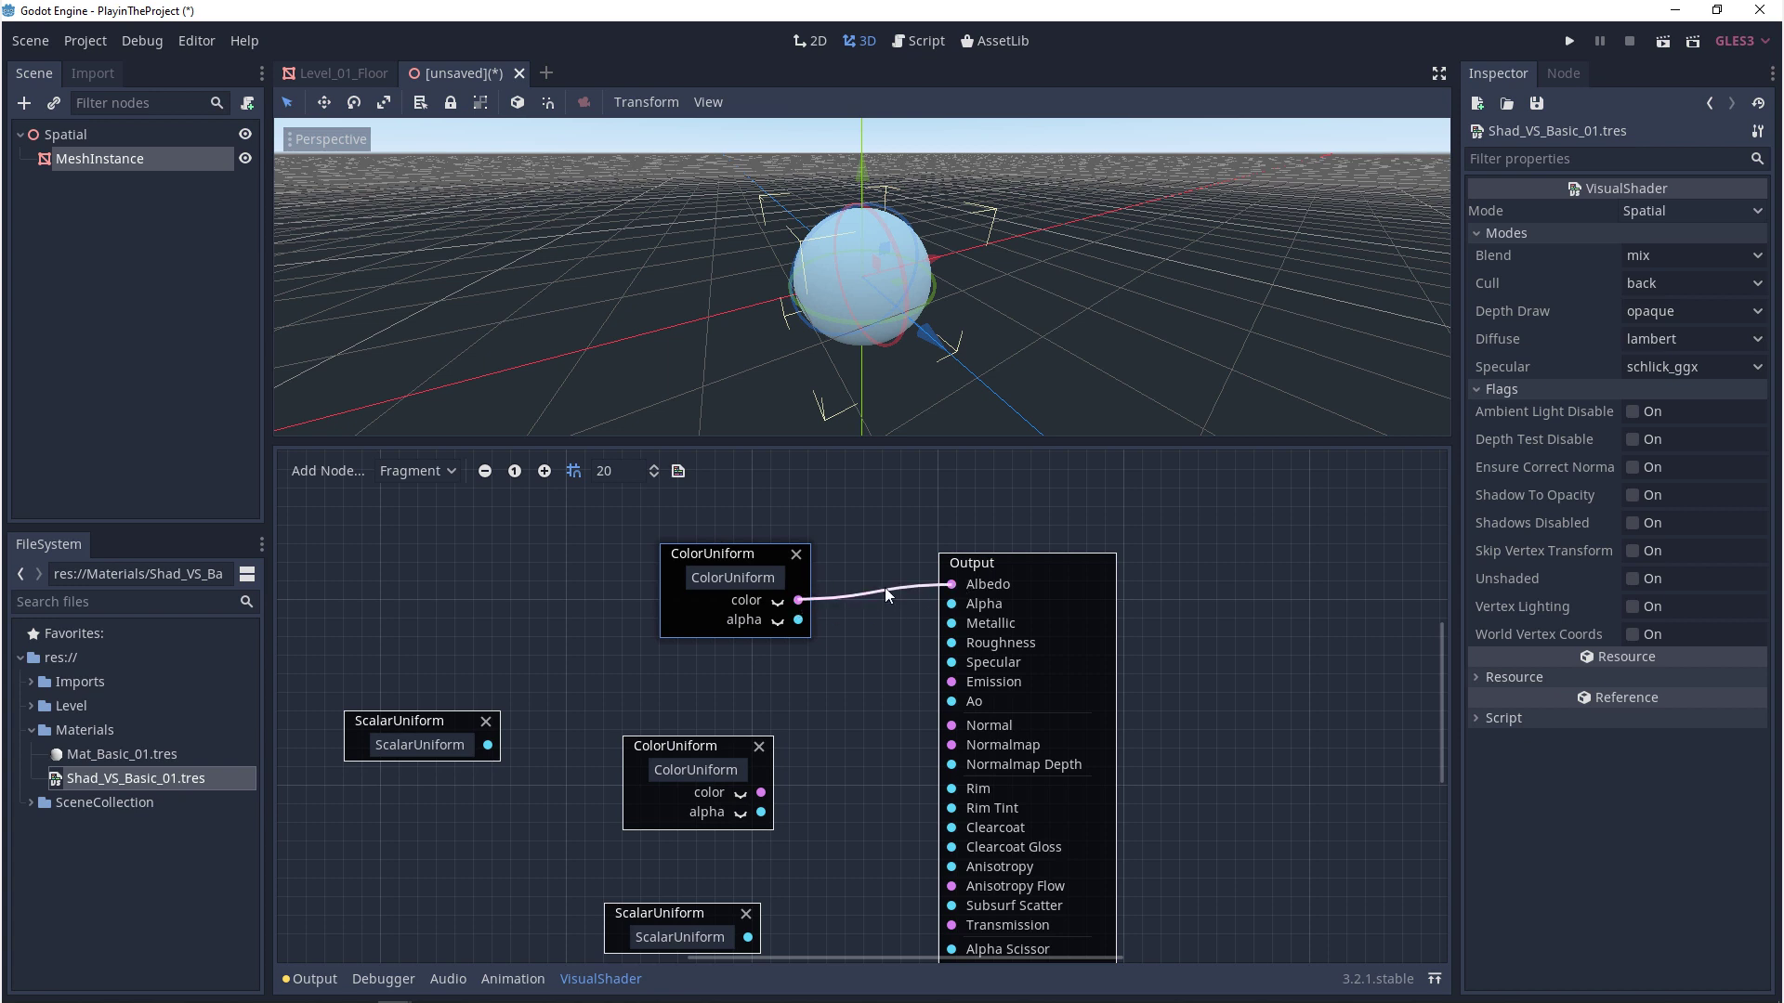
pyautogui.hotkey('ctrl', 'a')
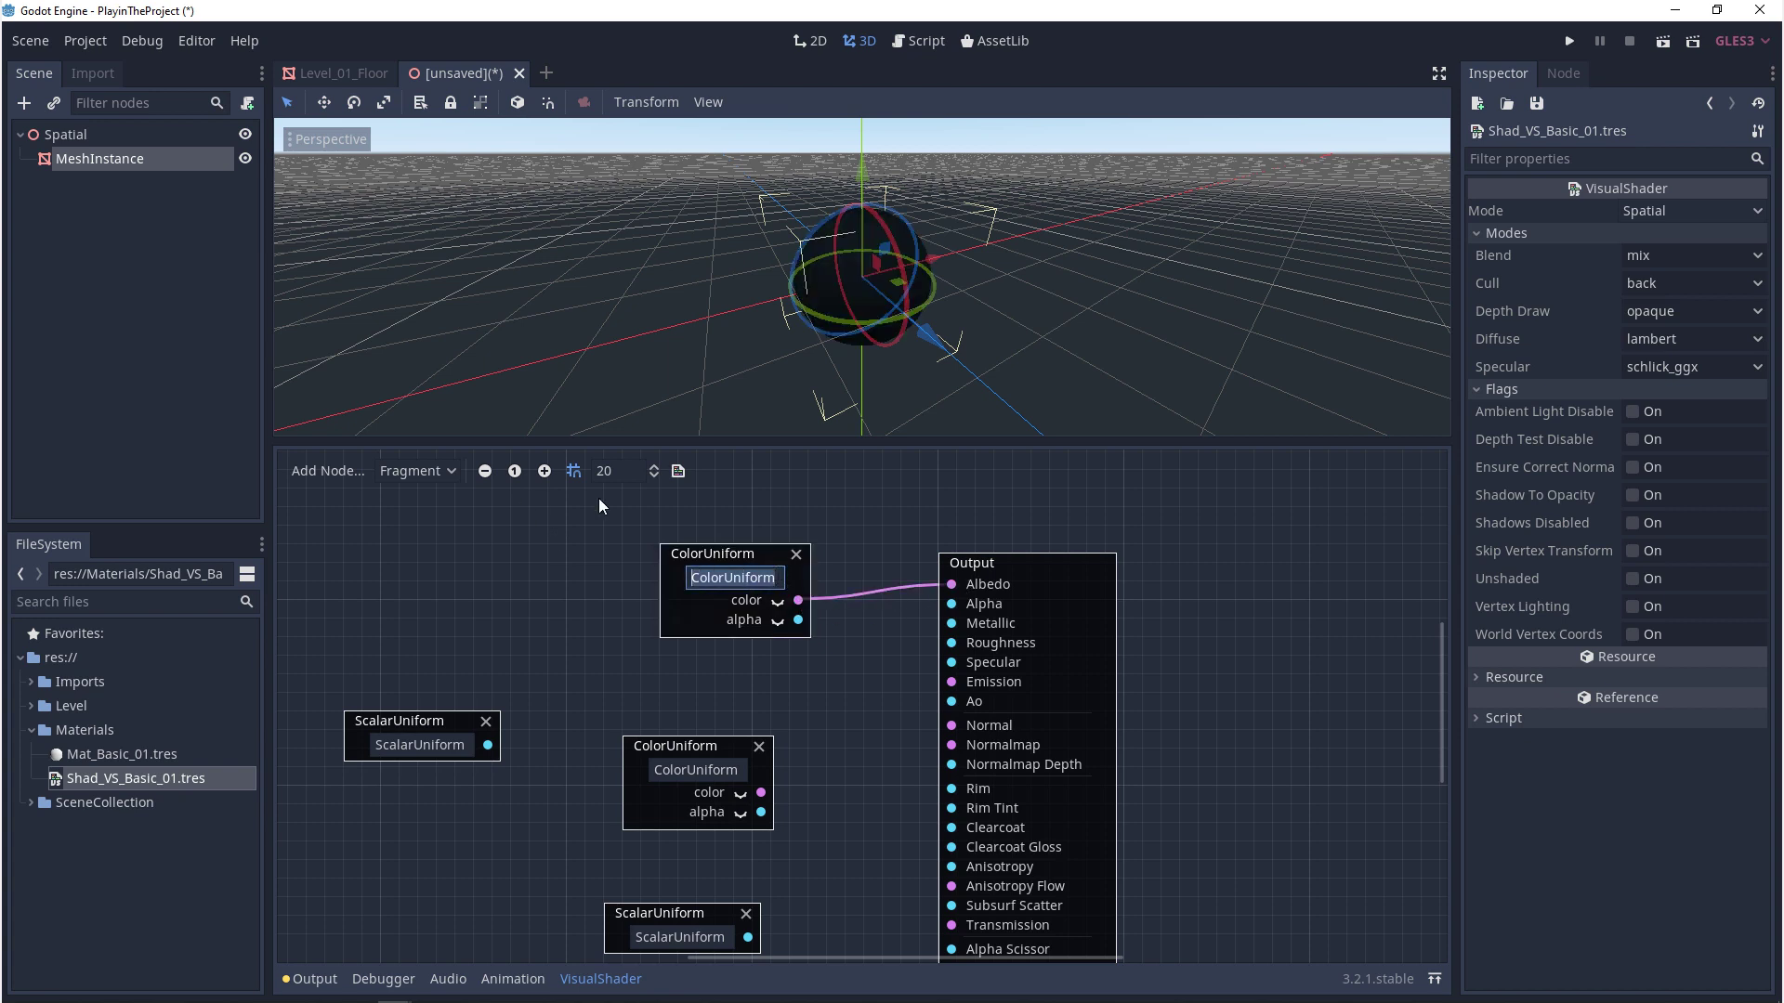
pyautogui.press('BackSpace')
pyautogui.write('Albedo')
pyautogui.moveTo(432, 725); pyautogui.dragTo(589, 686)
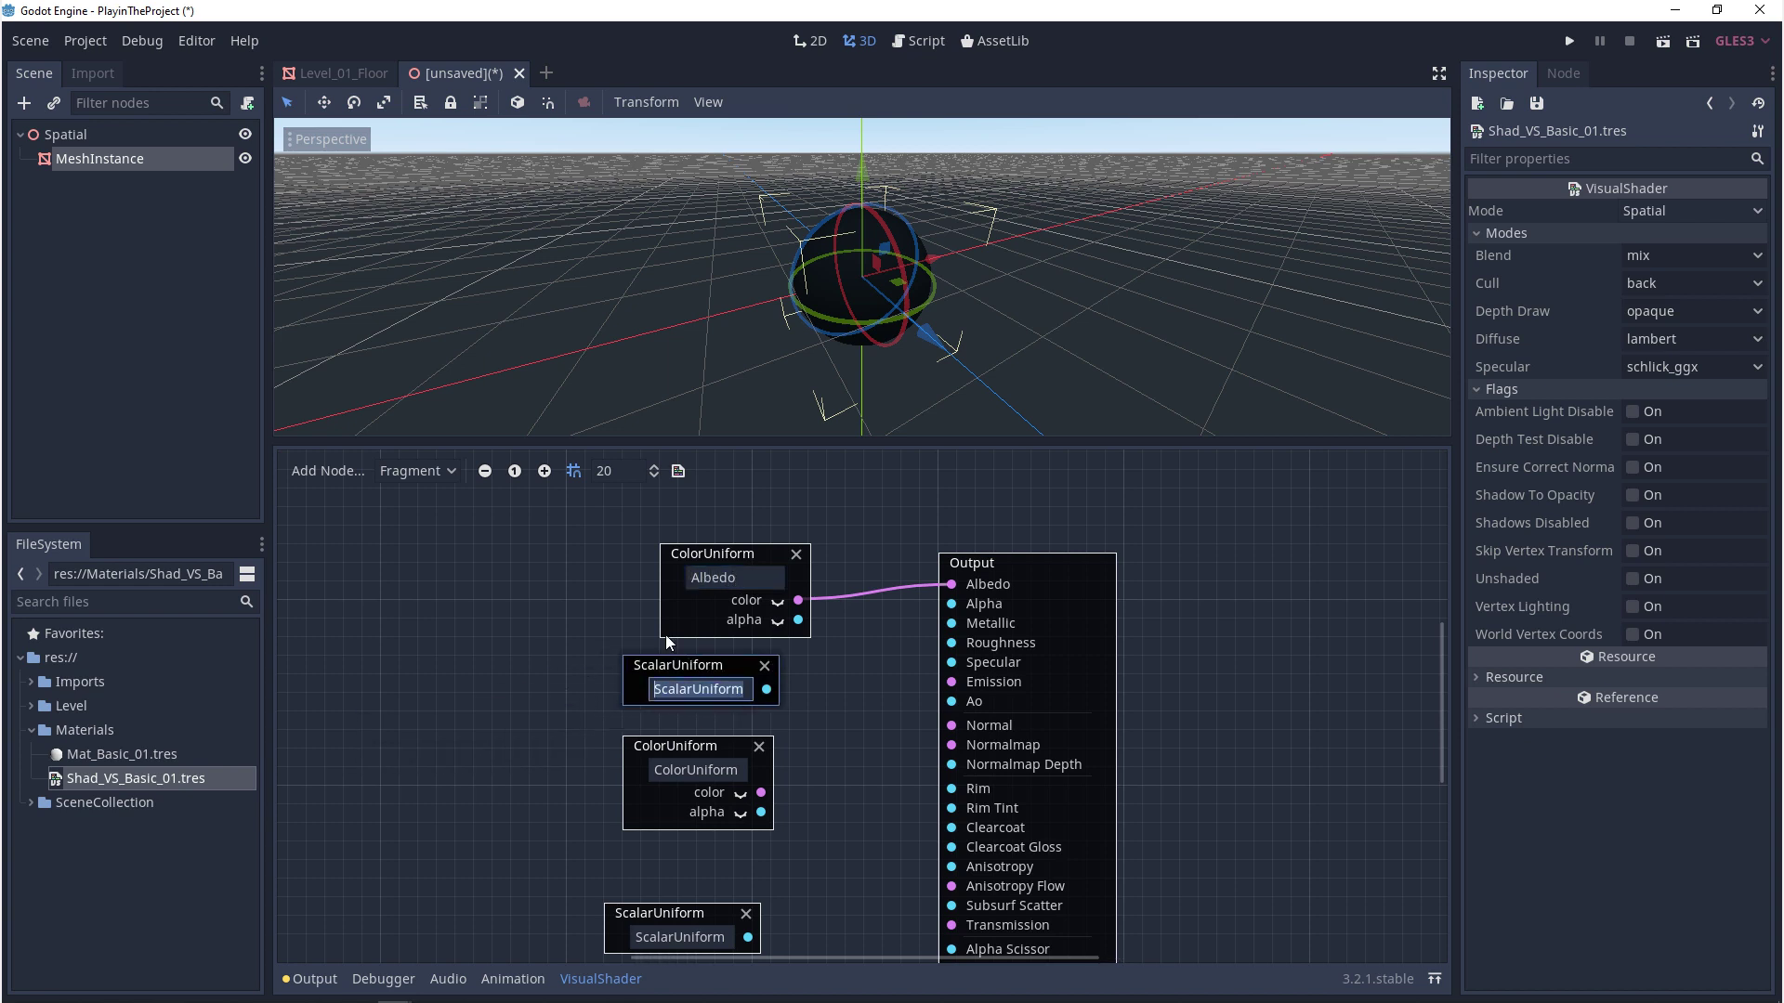
pyautogui.write('Met')
pyautogui.write('allic Intensi')
pyautogui.write('ty')
pyautogui.press('Return')
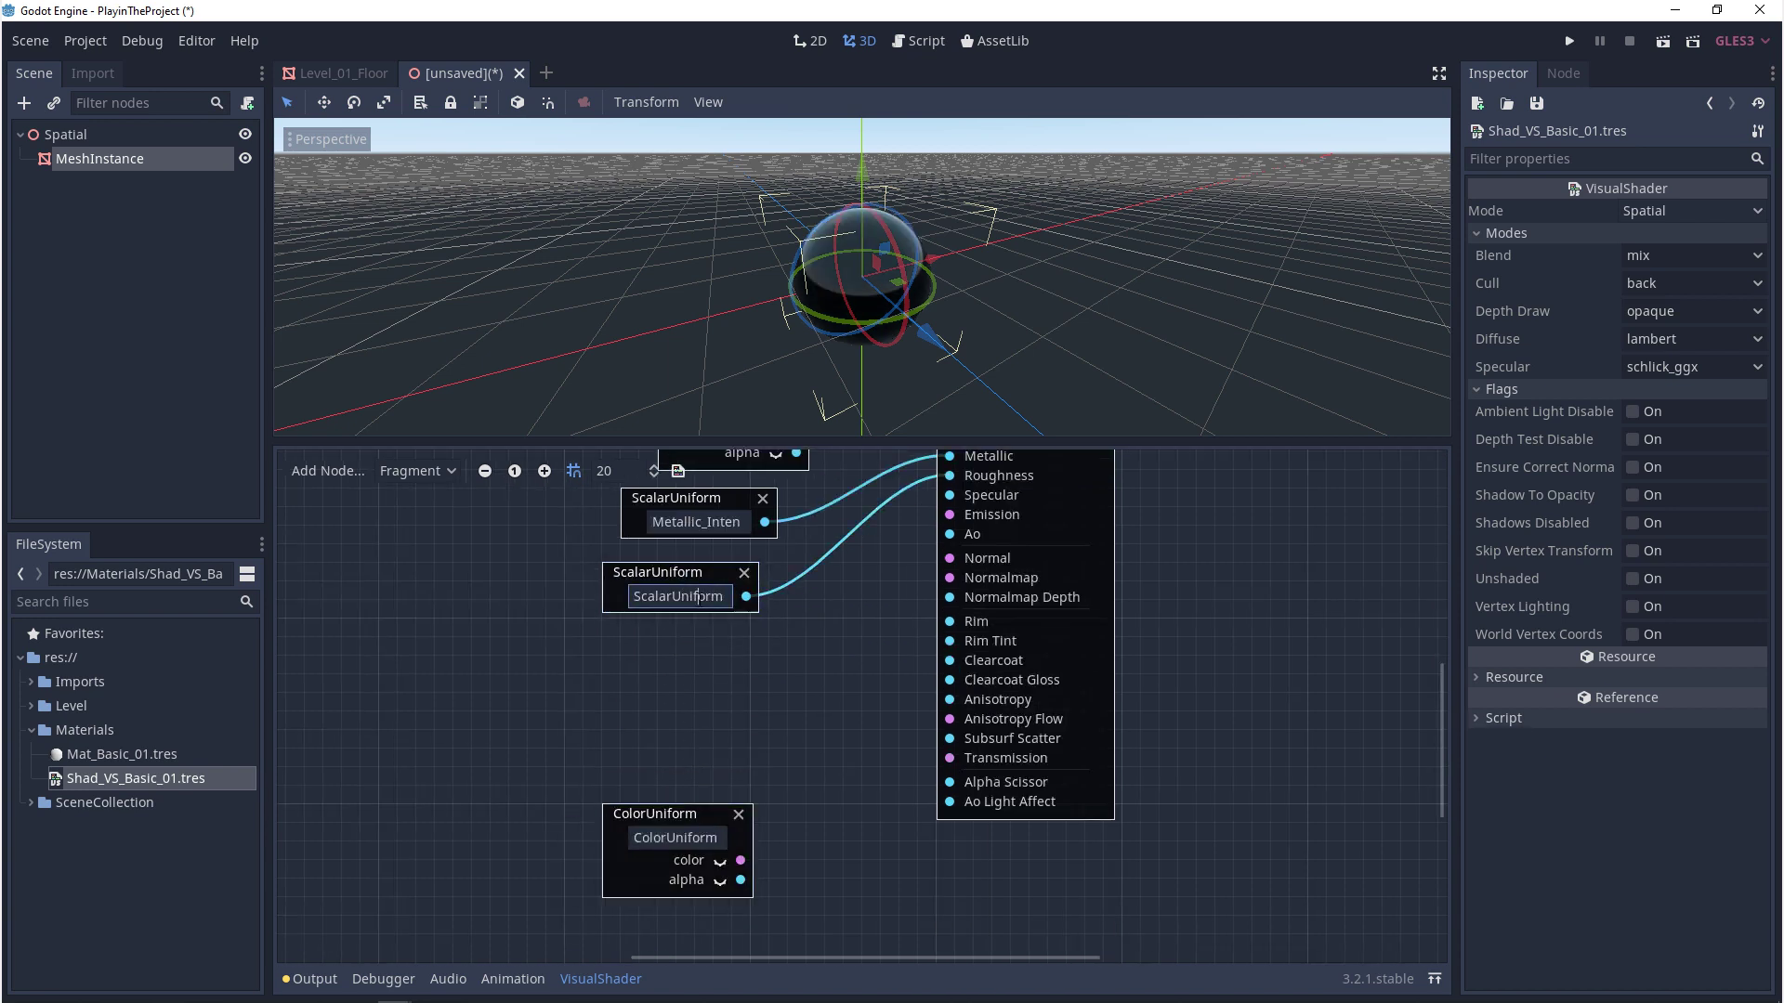
# - Name the other uniforms 'Roughness_Intensity' and 'Emissive_Color' and lay them out by Output
pyautogui.doubleClick(699, 596)
pyautogui.write('Roughn')
pyautogui.write('ess')
pyautogui.write('_Intensity')
pyautogui.press('Home')
pyautogui.moveTo(690, 816); pyautogui.dragTo(957, 509)
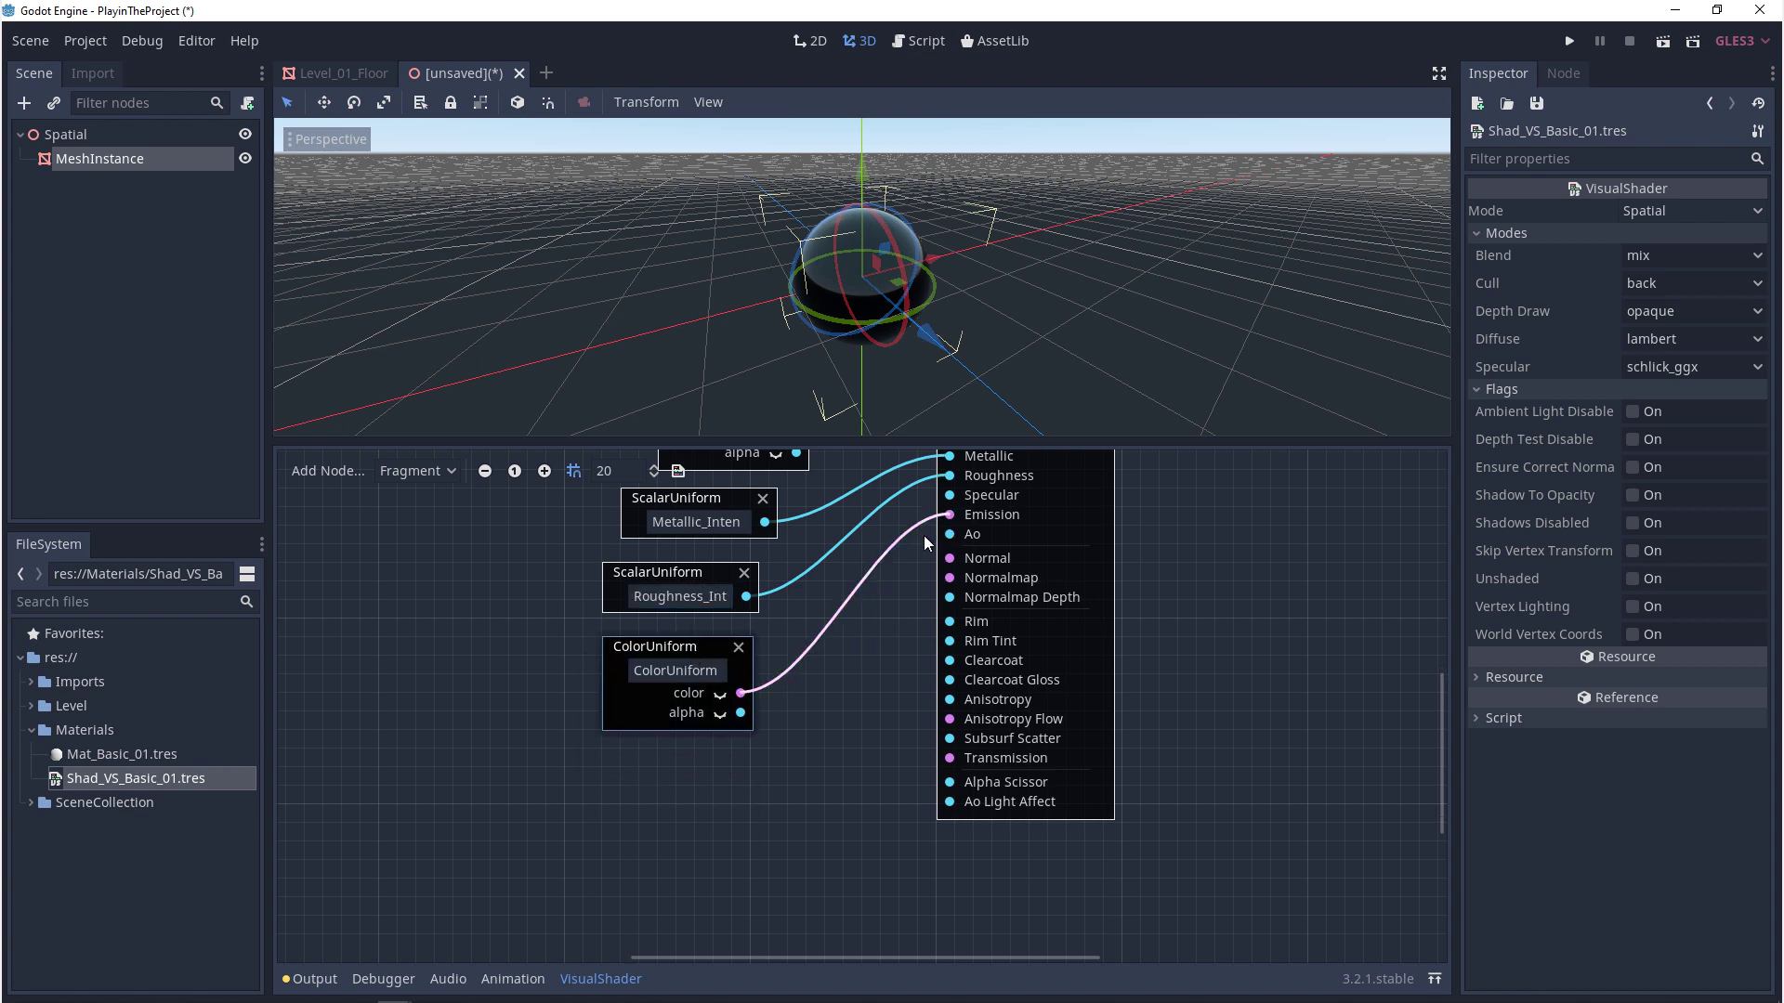
pyautogui.click(706, 671)
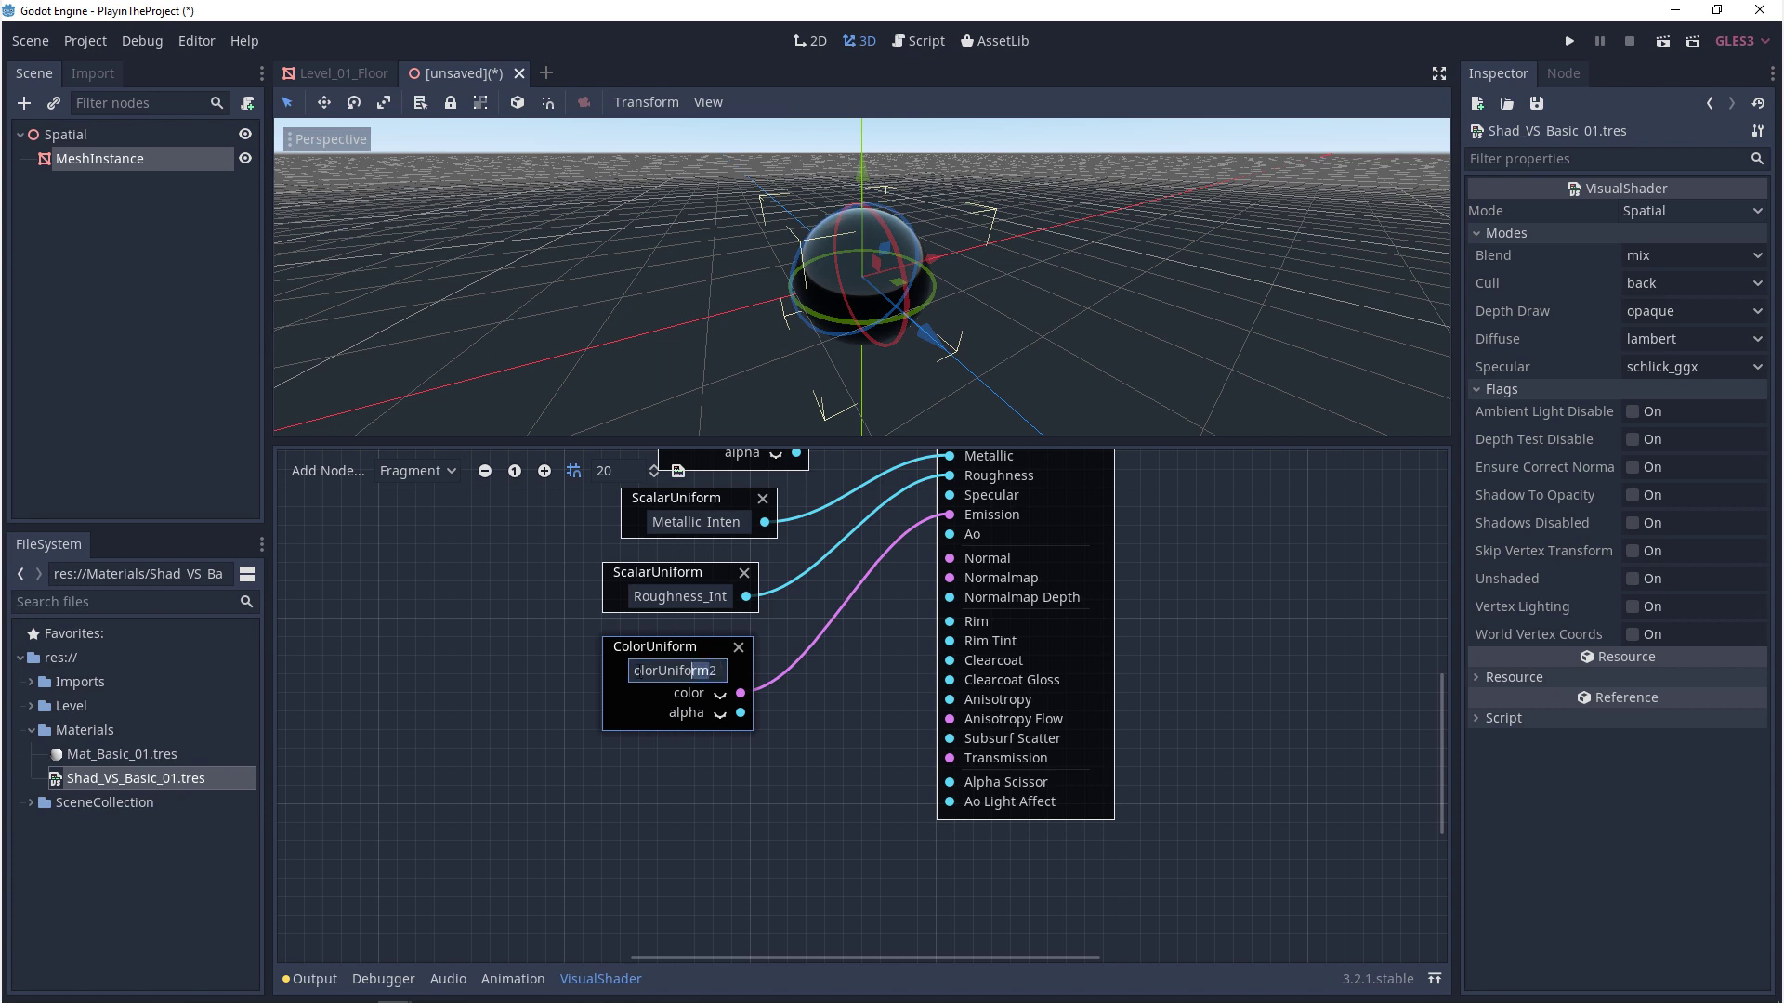
pyautogui.moveTo(692, 671); pyautogui.dragTo(565, 661)
pyautogui.write('Emissive')
pyautogui.press('BackSpace')
pyautogui.press('BackSpace')
pyautogui.write('_Color')
pyautogui.moveTo(839, 738); pyautogui.dragTo(808, 845, button='middle')
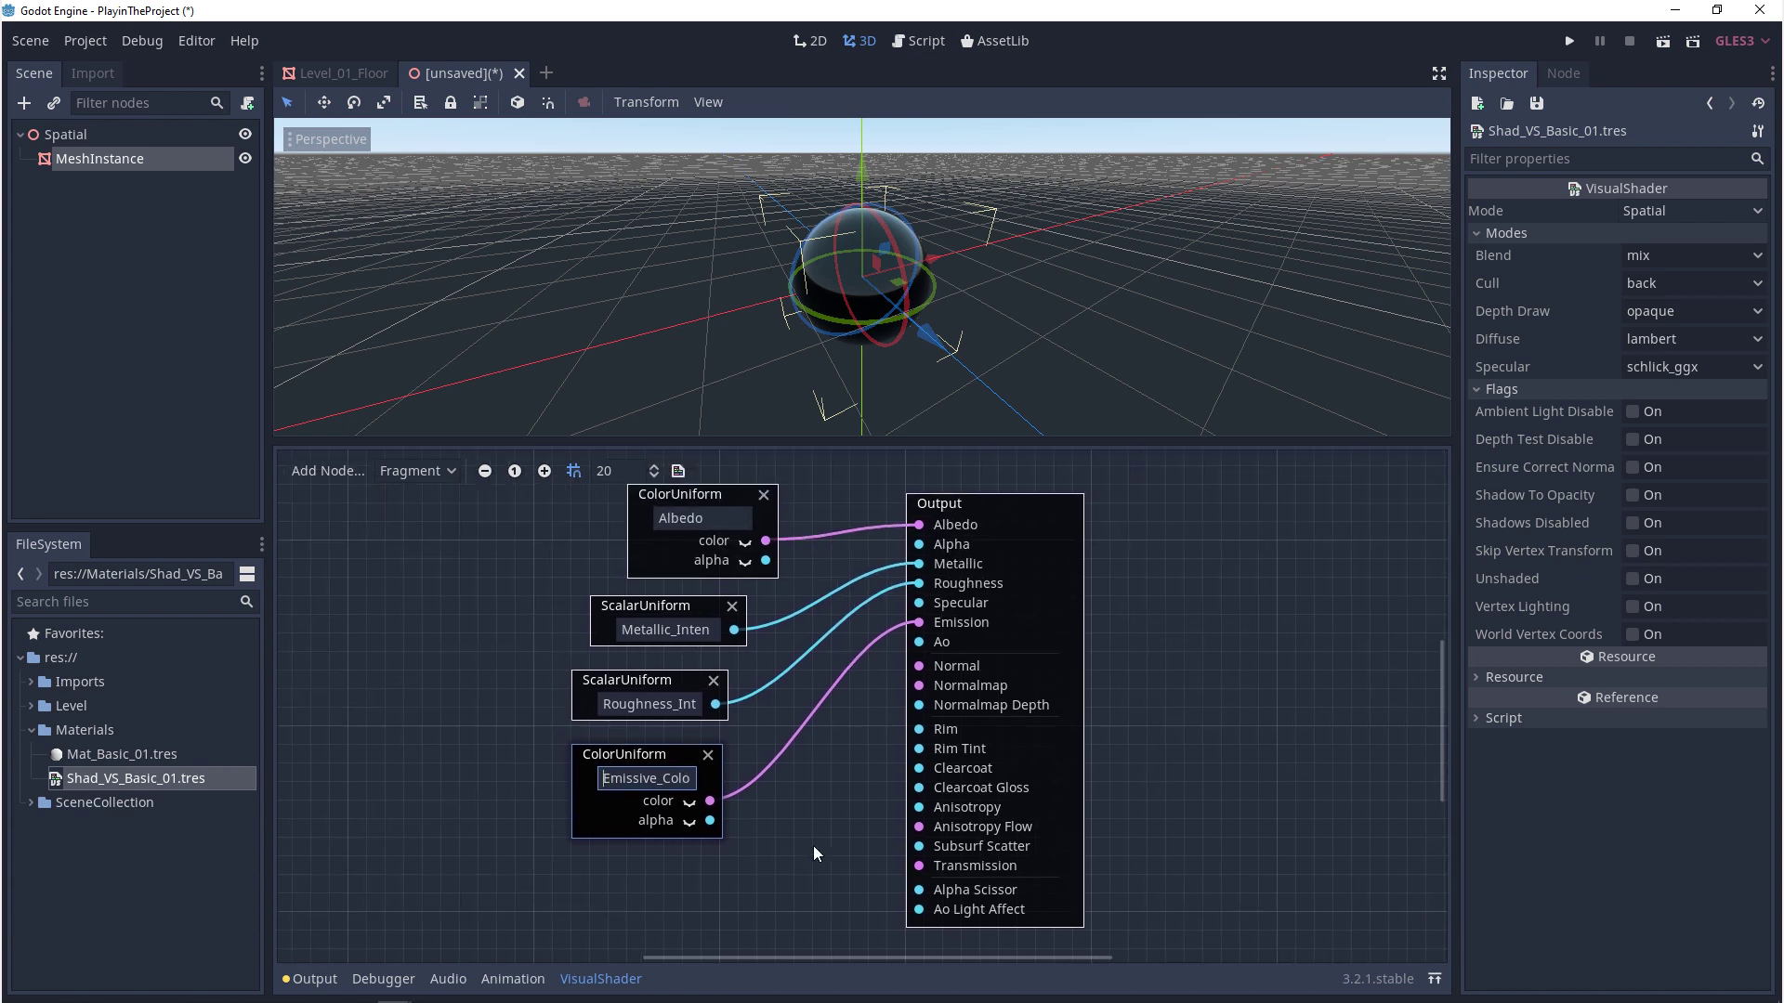
# - Set Mat_Basic_01's Albedo shader parameter to pure red (ff0000)
pyautogui.doubleClick(169, 754)
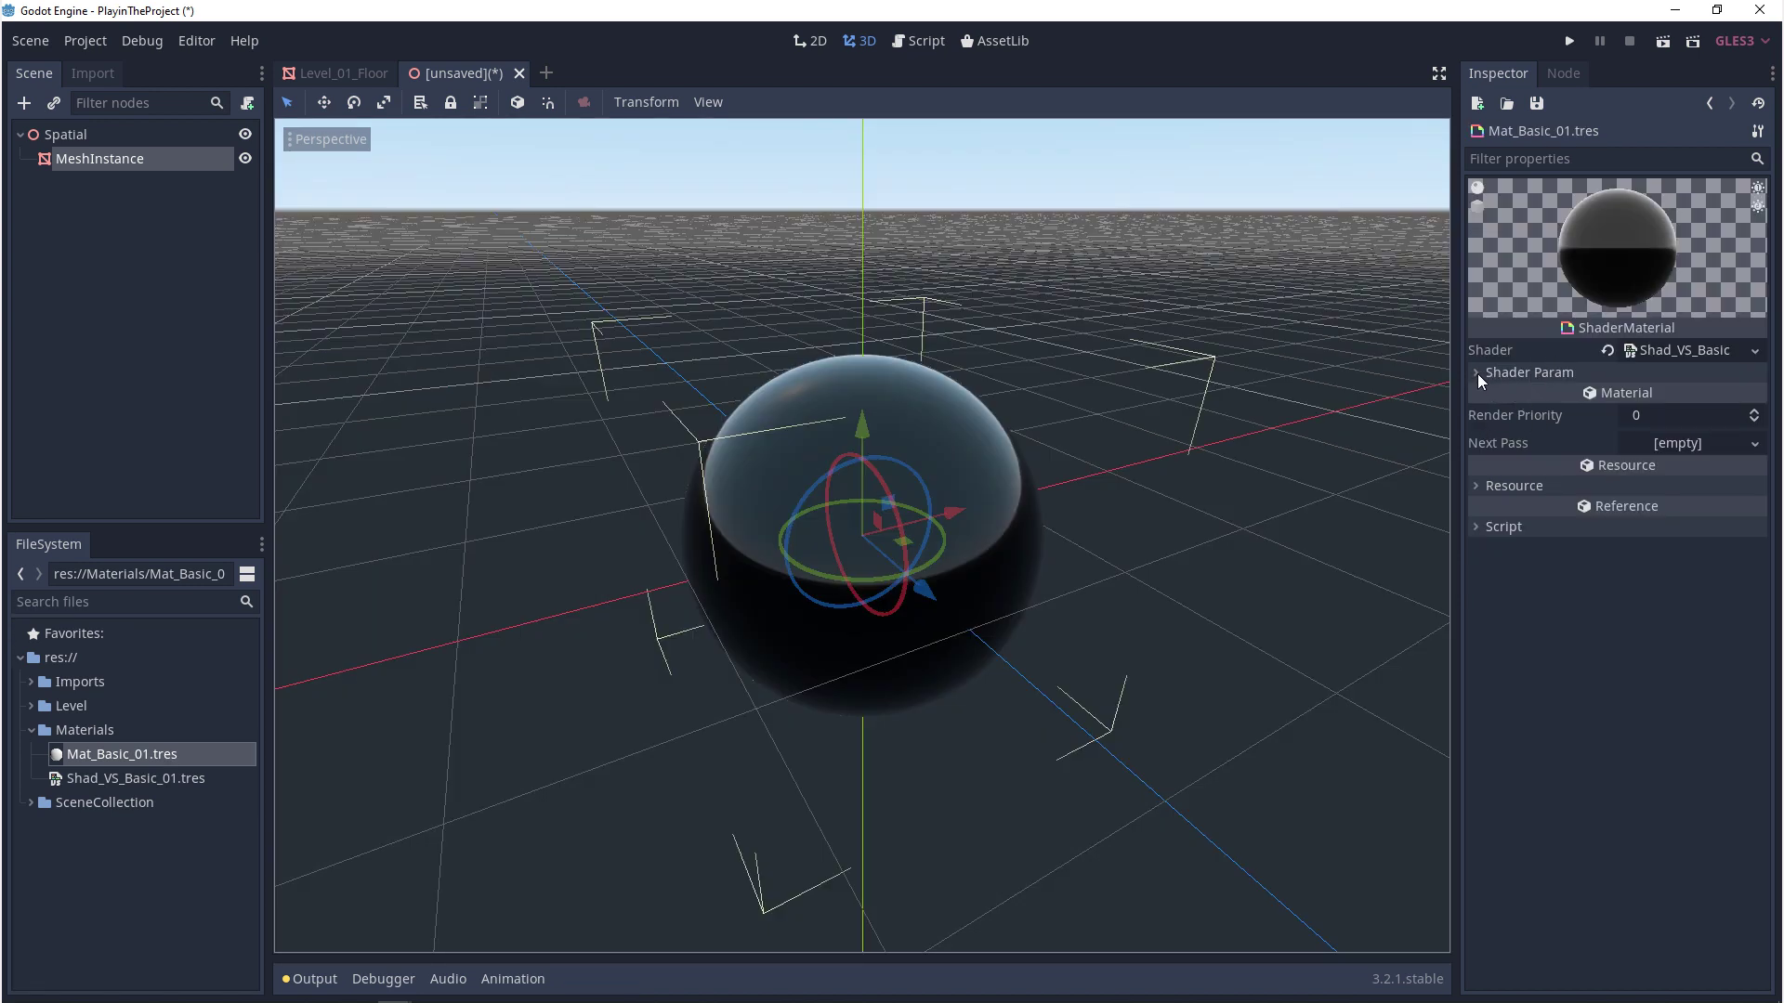
pyautogui.click(1477, 372)
pyautogui.click(1682, 395)
pyautogui.click(1581, 39)
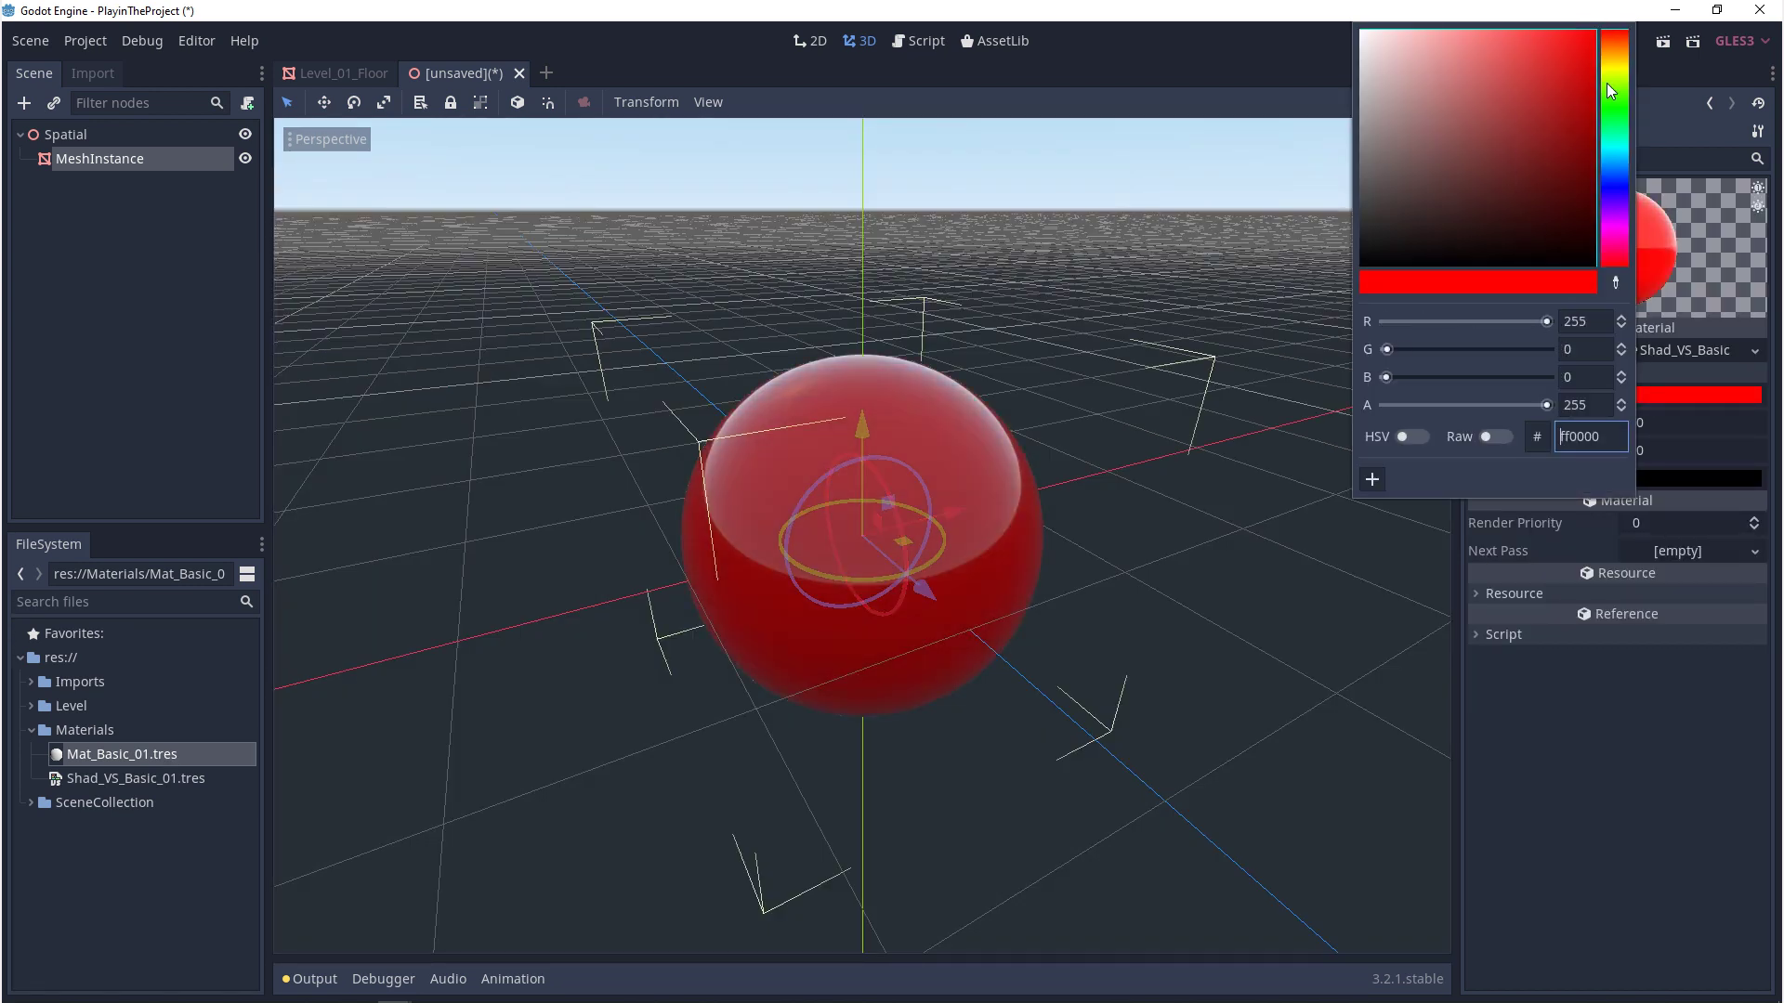
pyautogui.click(1665, 435)
# - Set Metallic Intensity to 1 and Roughness Intensity to 0, leaving Emissive Color black
pyautogui.click(1669, 425)
pyautogui.write('1')
pyautogui.press('Return')
pyautogui.click(1674, 452)
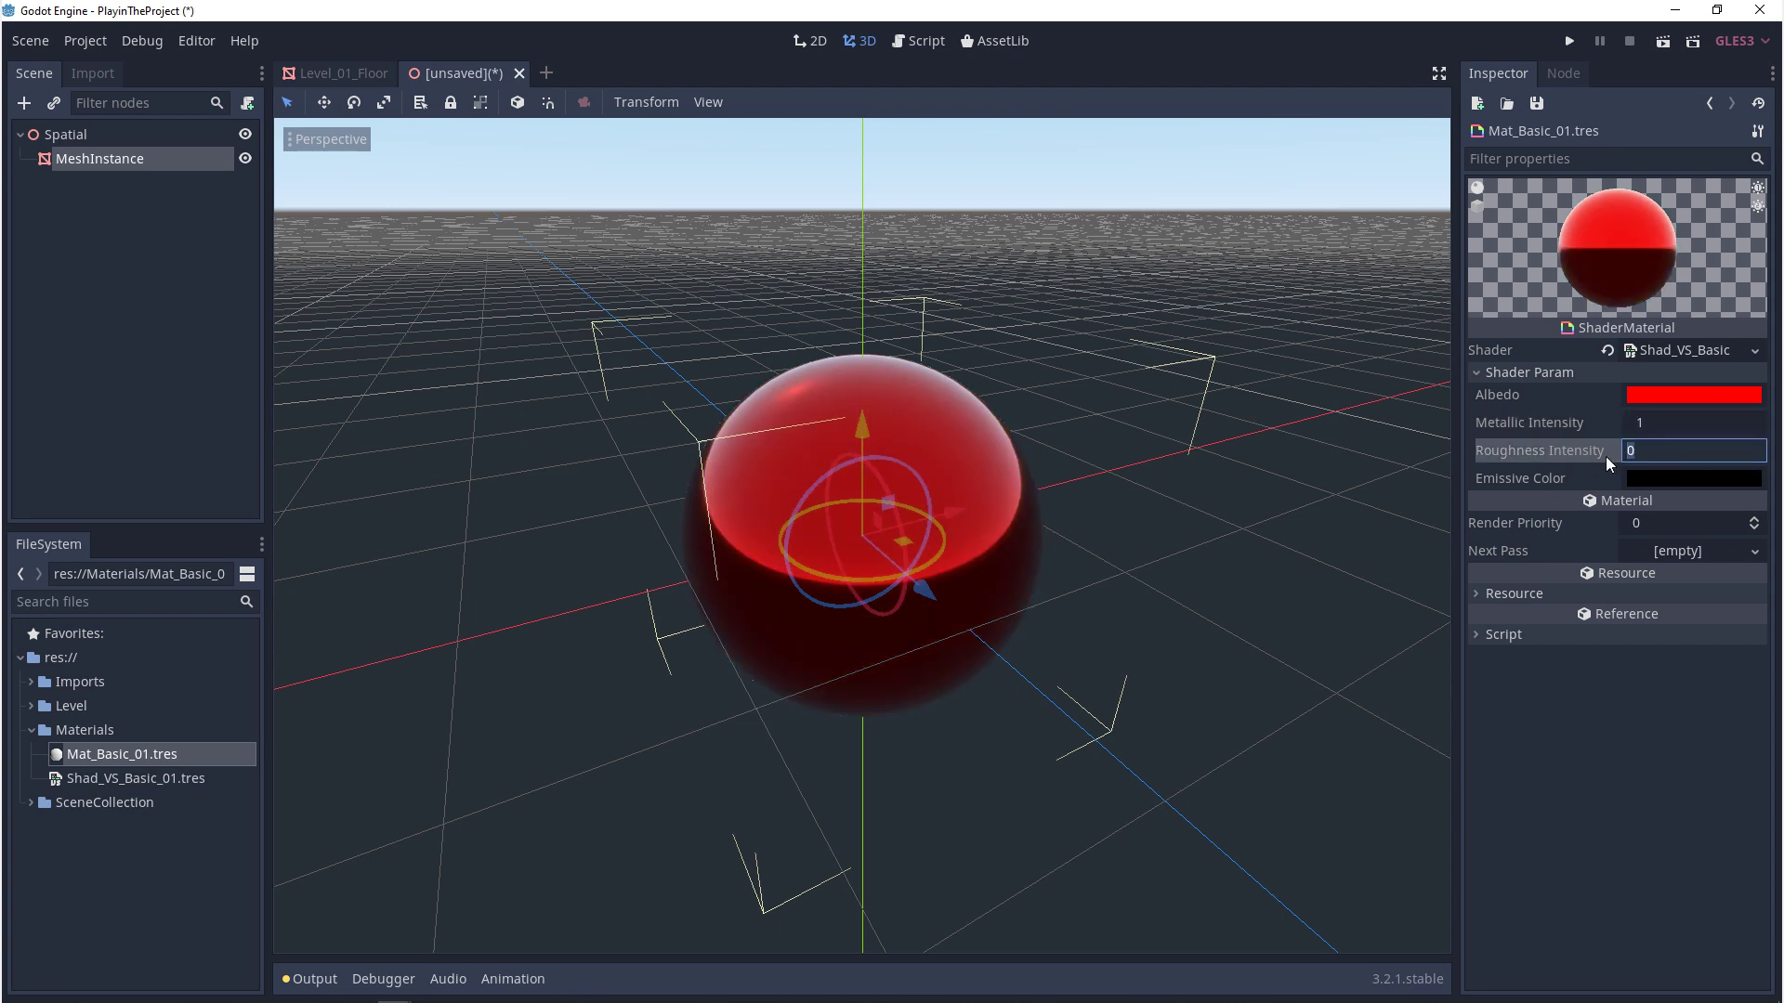
pyautogui.click(1694, 479)
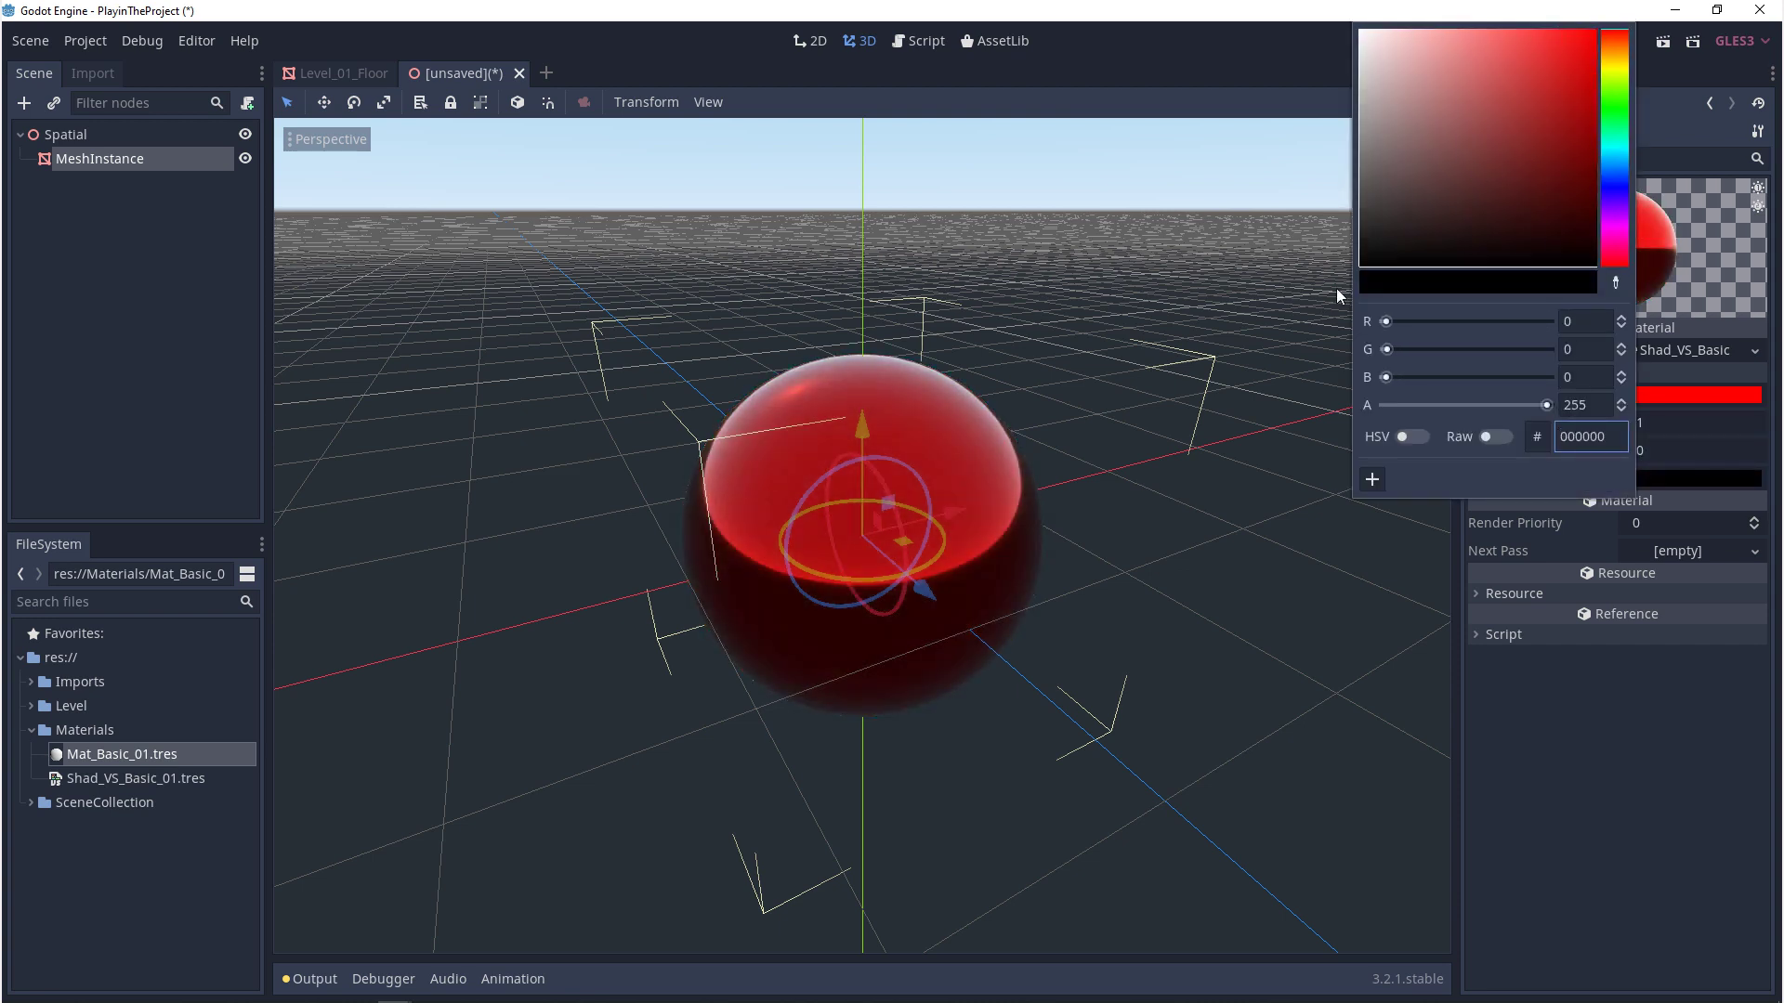
pyautogui.click(543, 788)
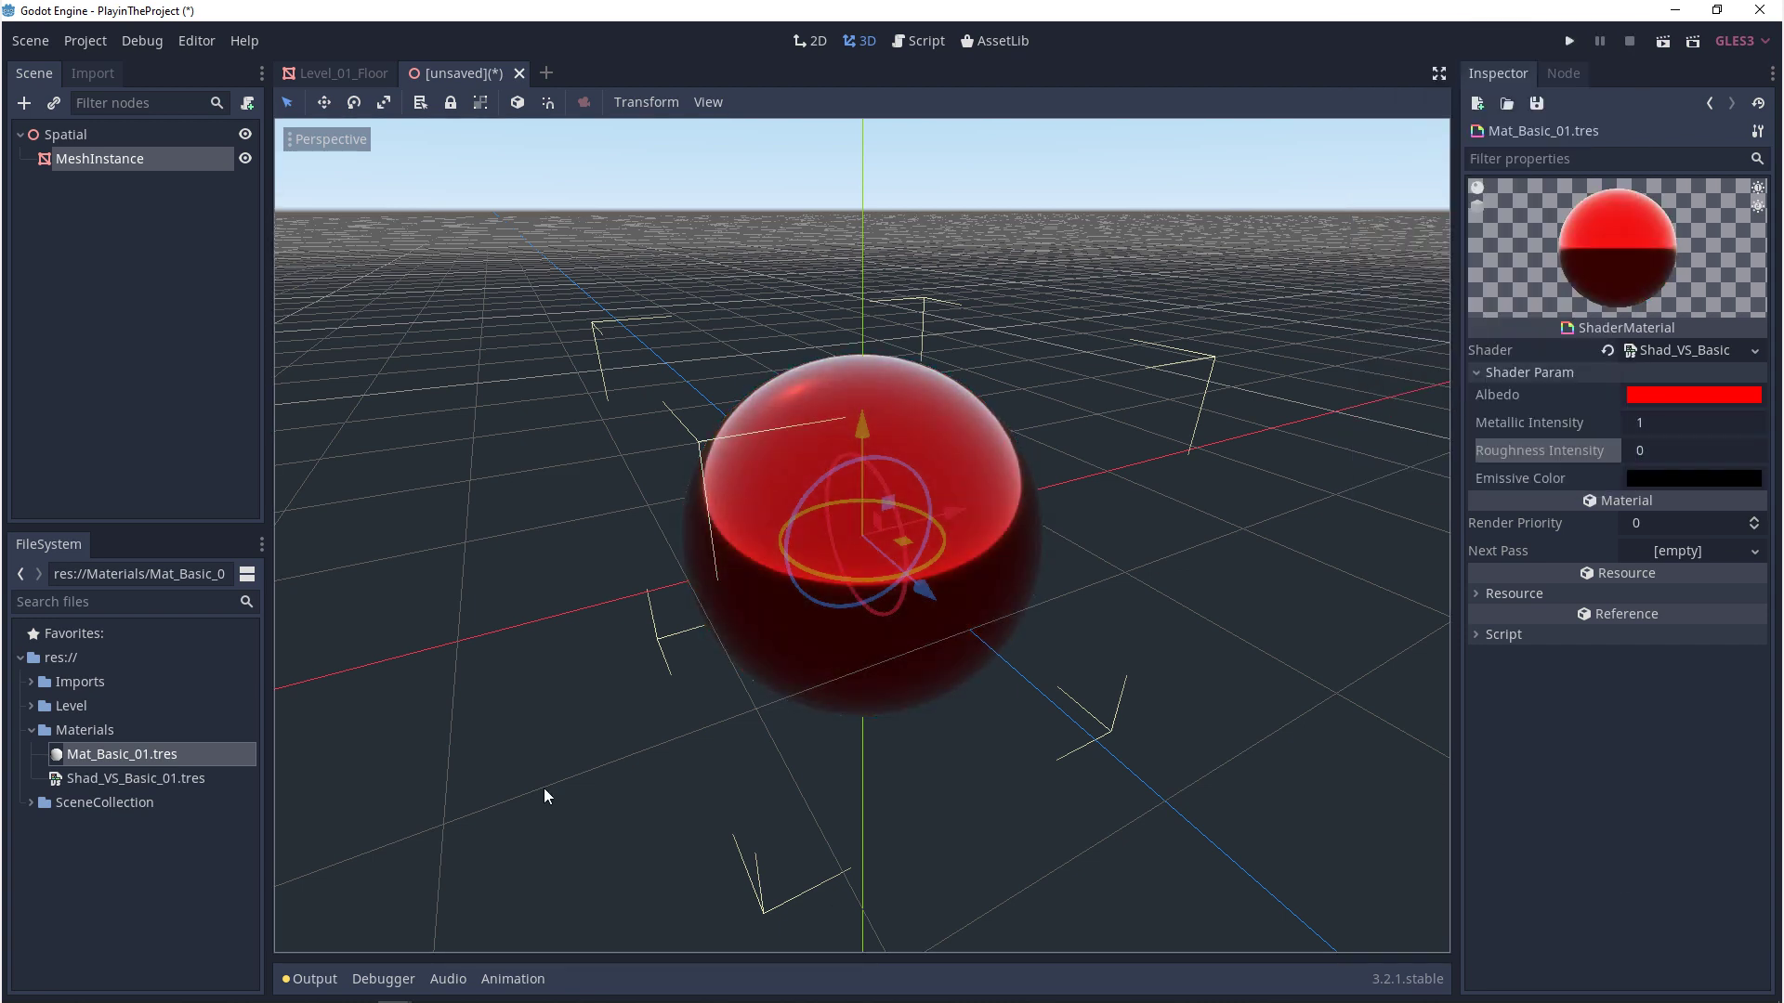
# - Wire the Albedo uniform's alpha port to Output Alpha, then reselect Mat_Basic_01.tres
pyautogui.doubleClick(143, 781)
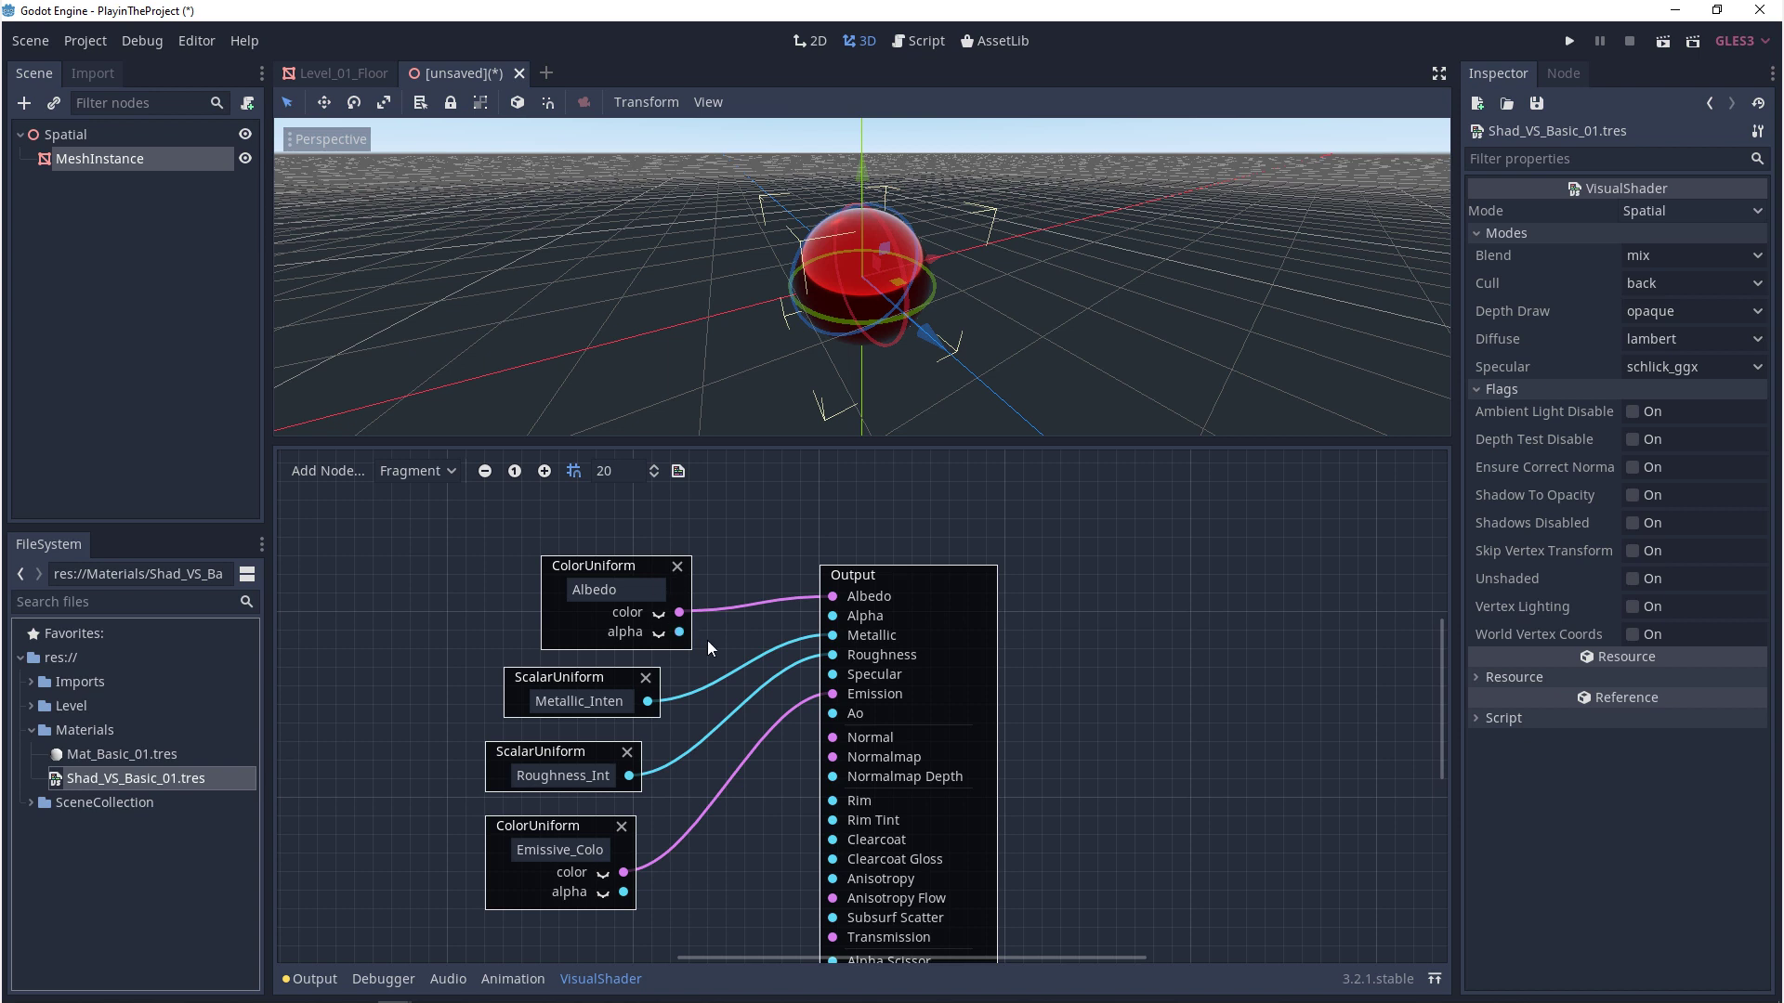
pyautogui.moveTo(679, 633); pyautogui.dragTo(833, 616)
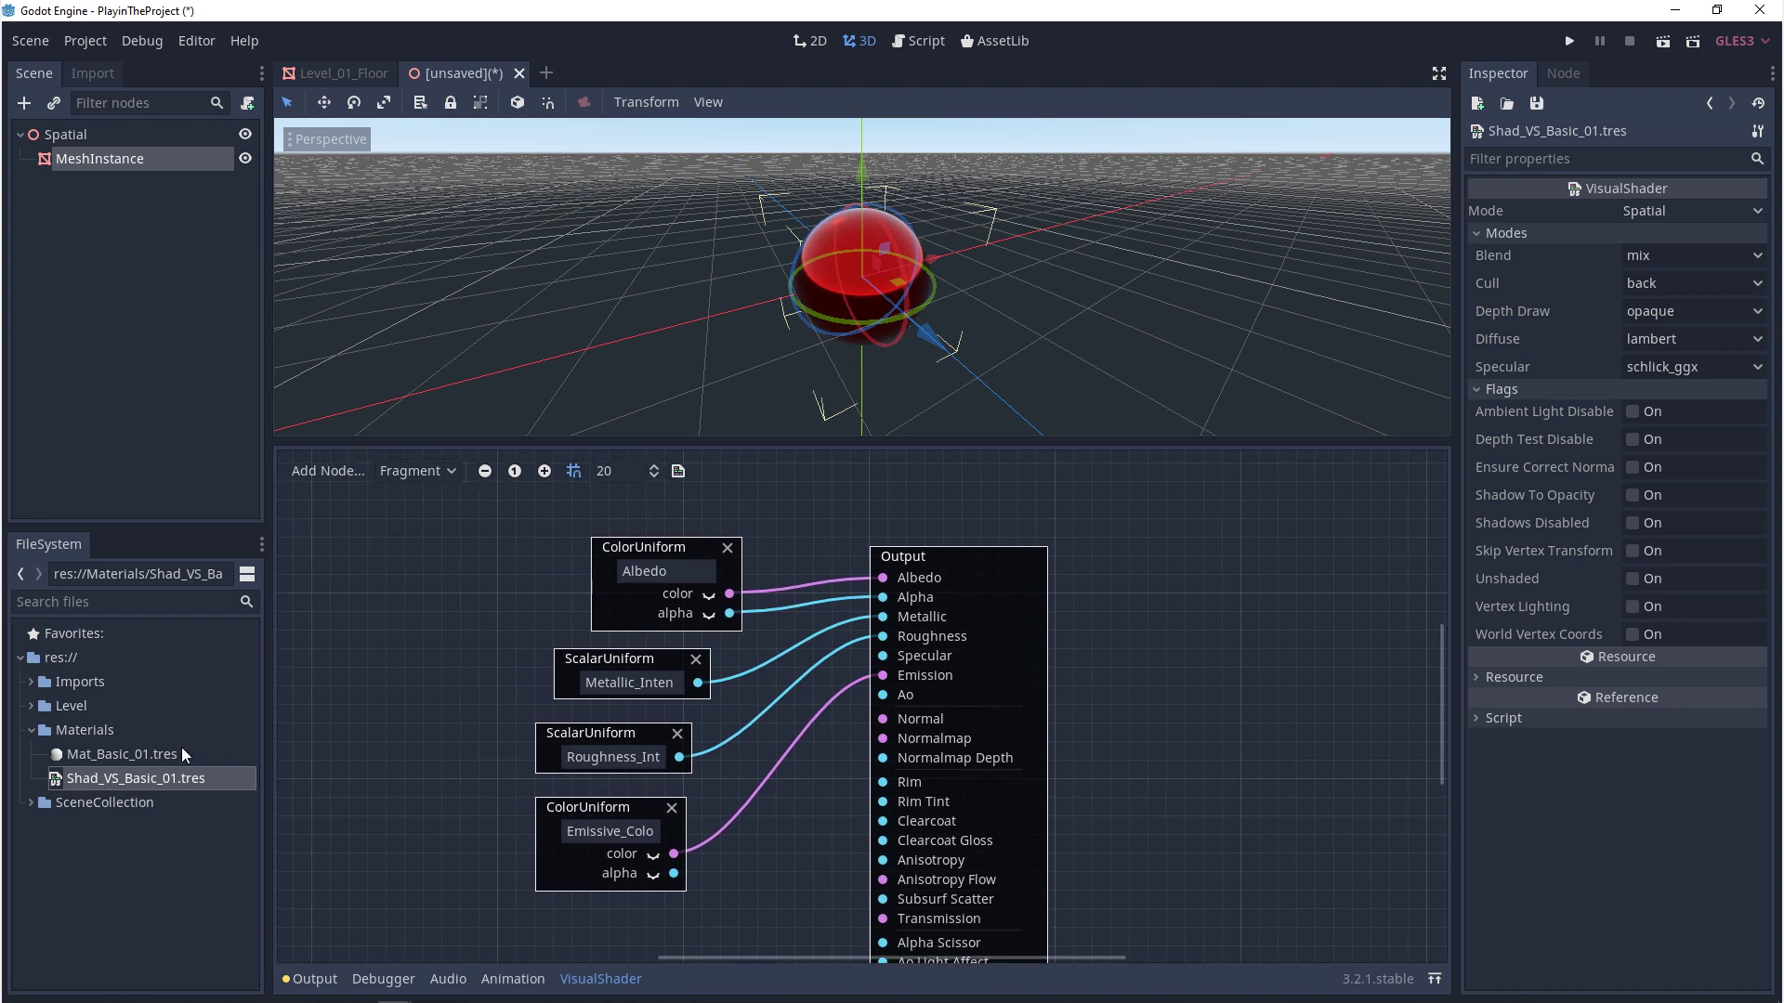
pyautogui.click(104, 754)
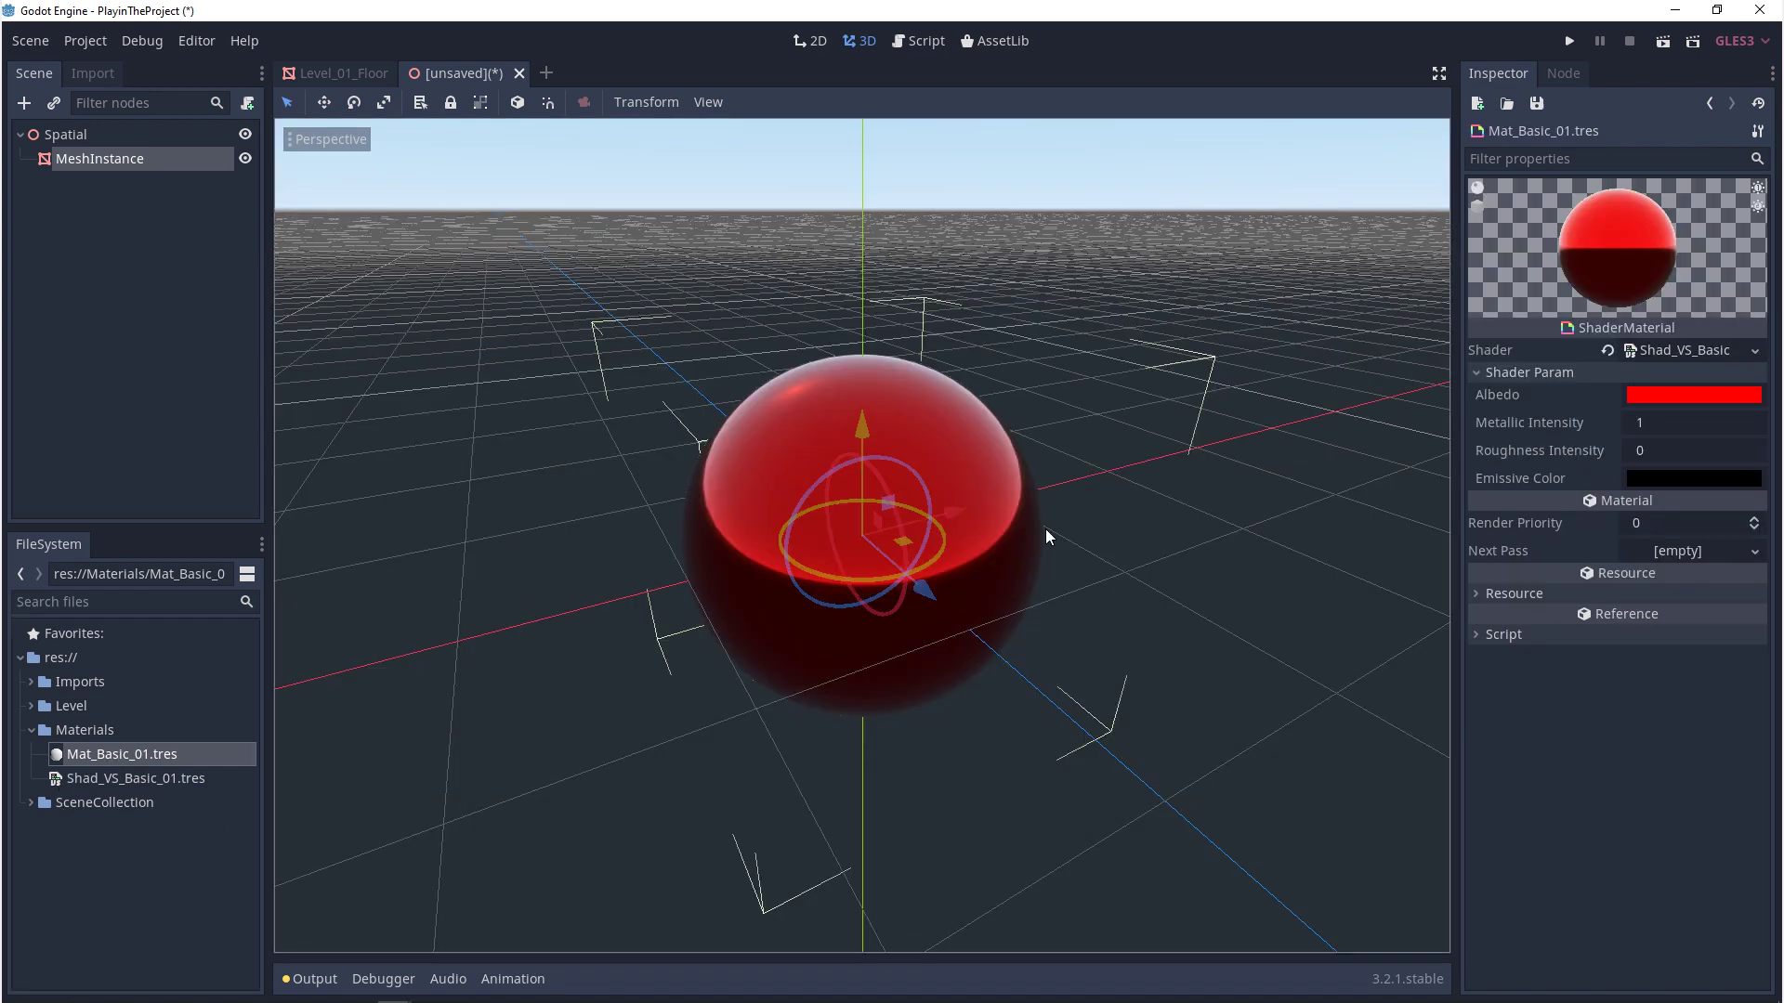
# - Test a lower alpha on the red Albedo colour, ending back at 255
pyautogui.click(1674, 394)
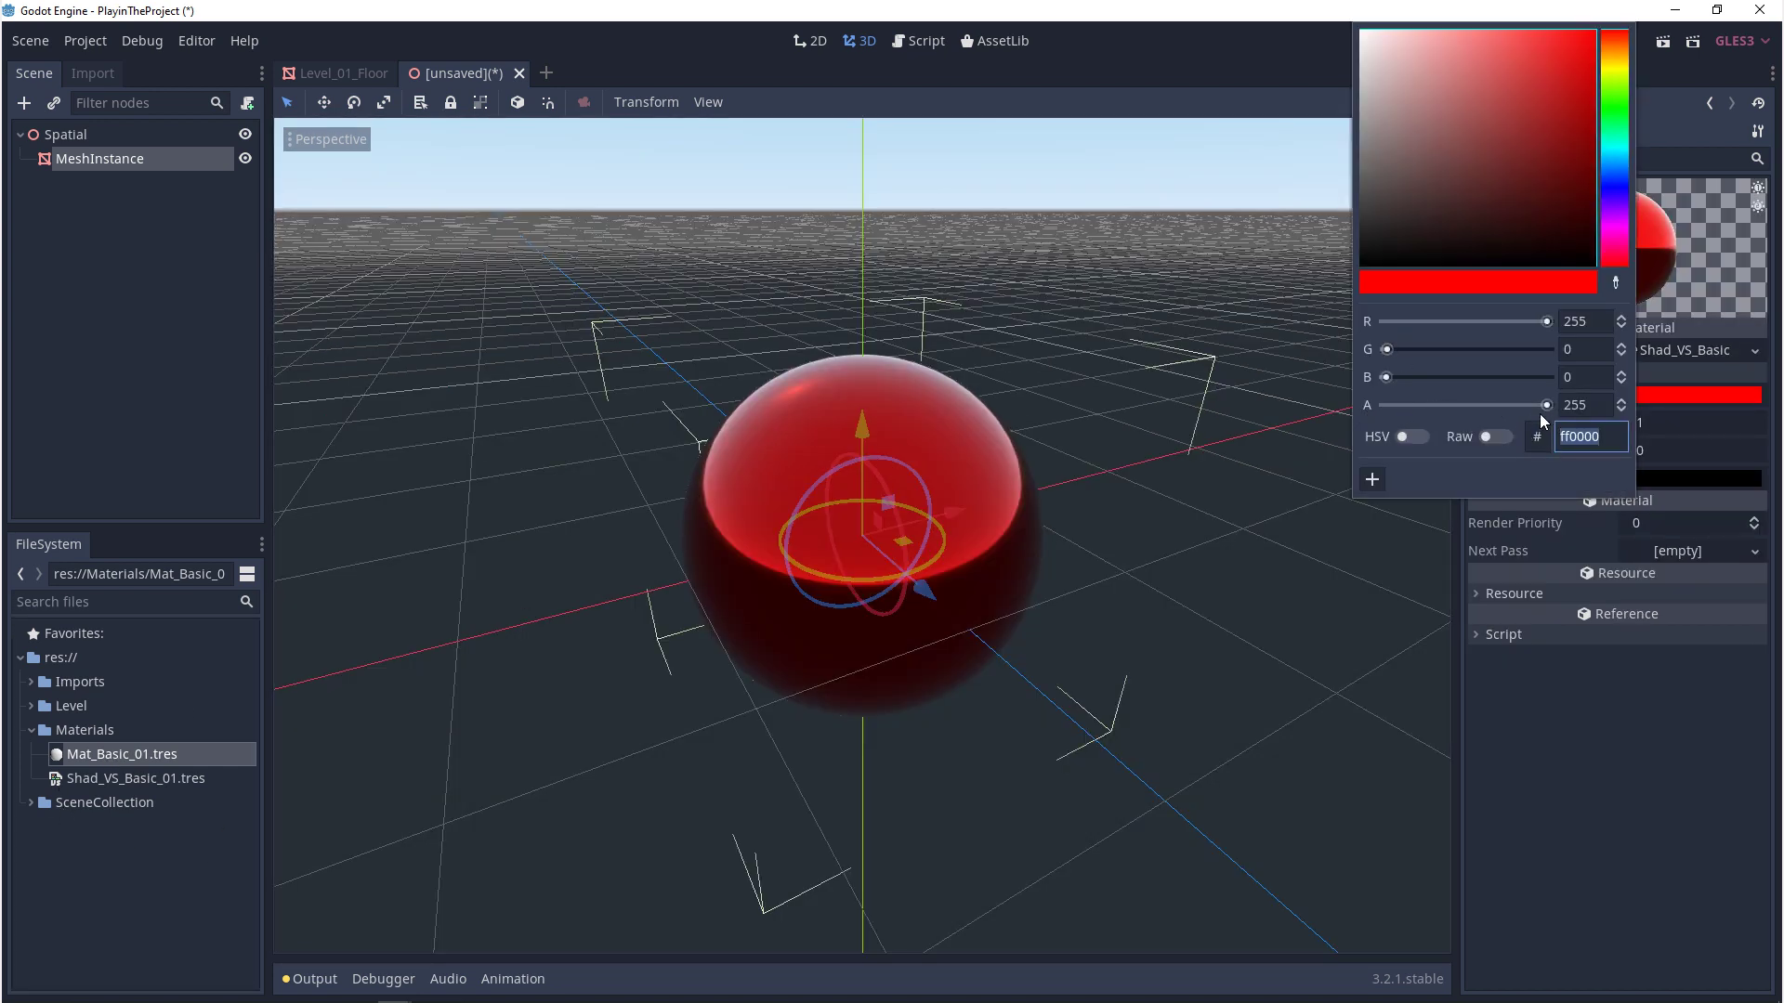
pyautogui.moveTo(1549, 410)
pyautogui.mouseDown()
pyautogui.moveTo(1380, 417)
pyautogui.moveTo(1581, 415)
pyautogui.mouseUp()
# - Dismiss the Albedo colour picker and reopen Shad_VS_Basic_01.tres from the FileSystem dock
pyautogui.click(1608, 745)
pyautogui.doubleClick(177, 779)
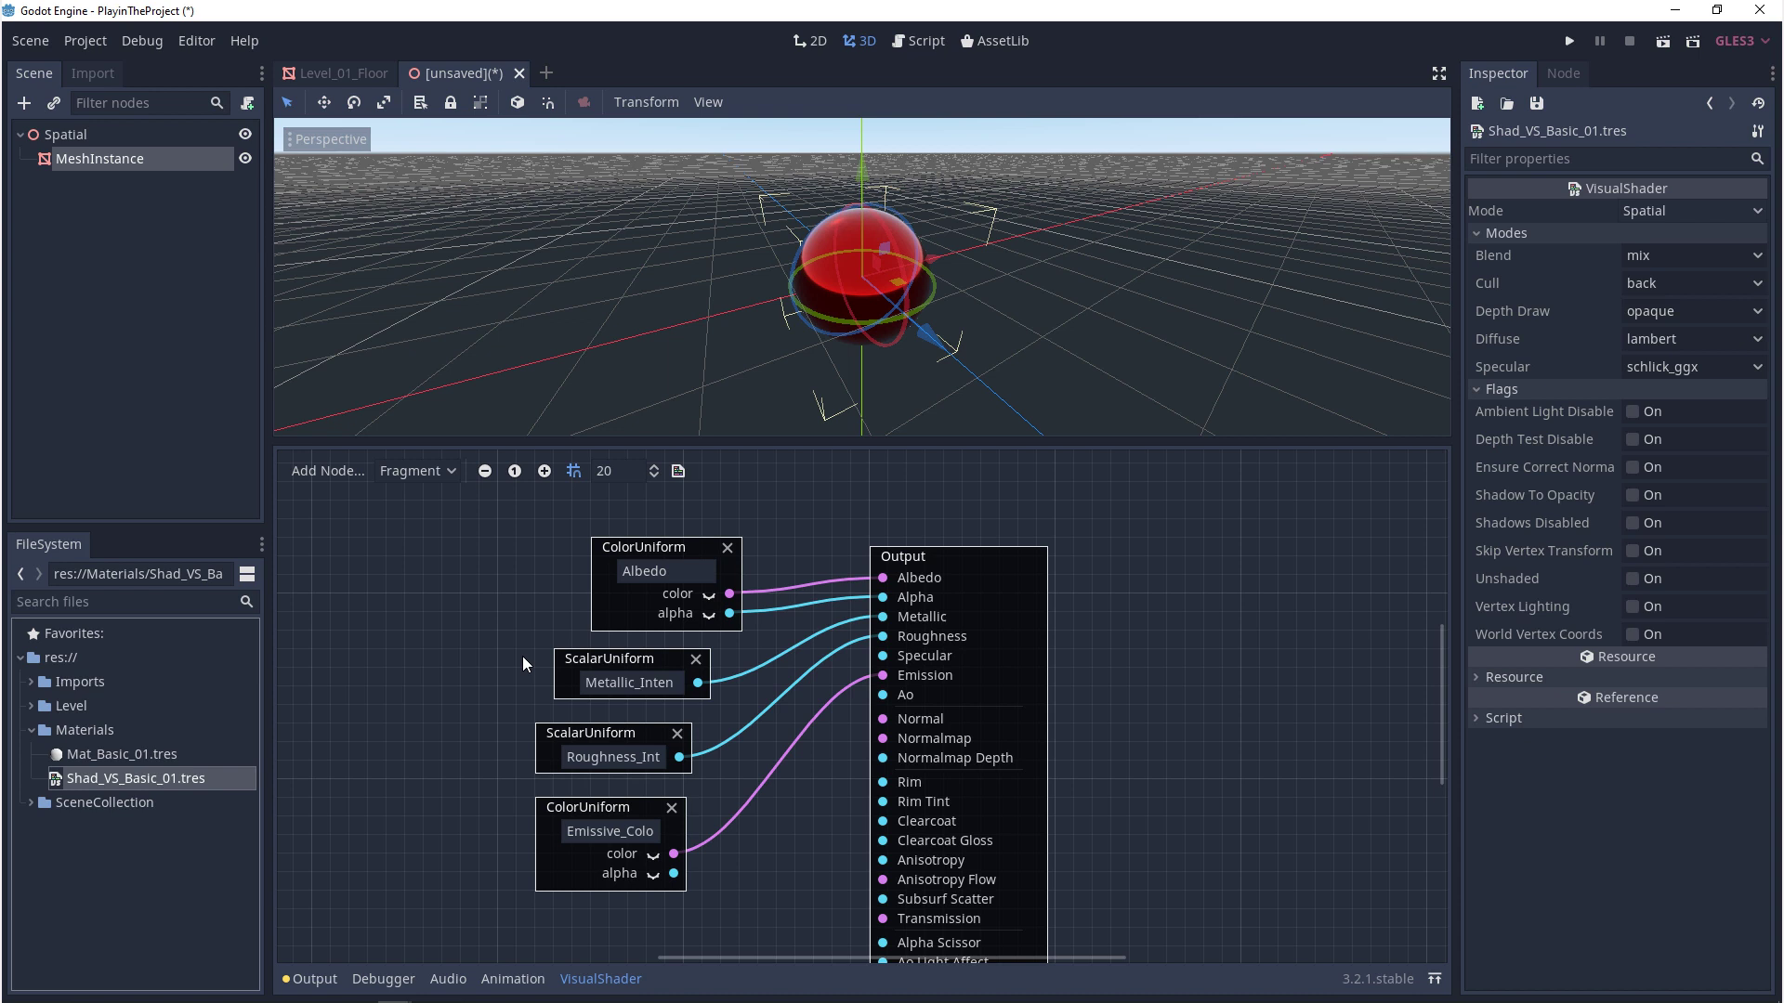